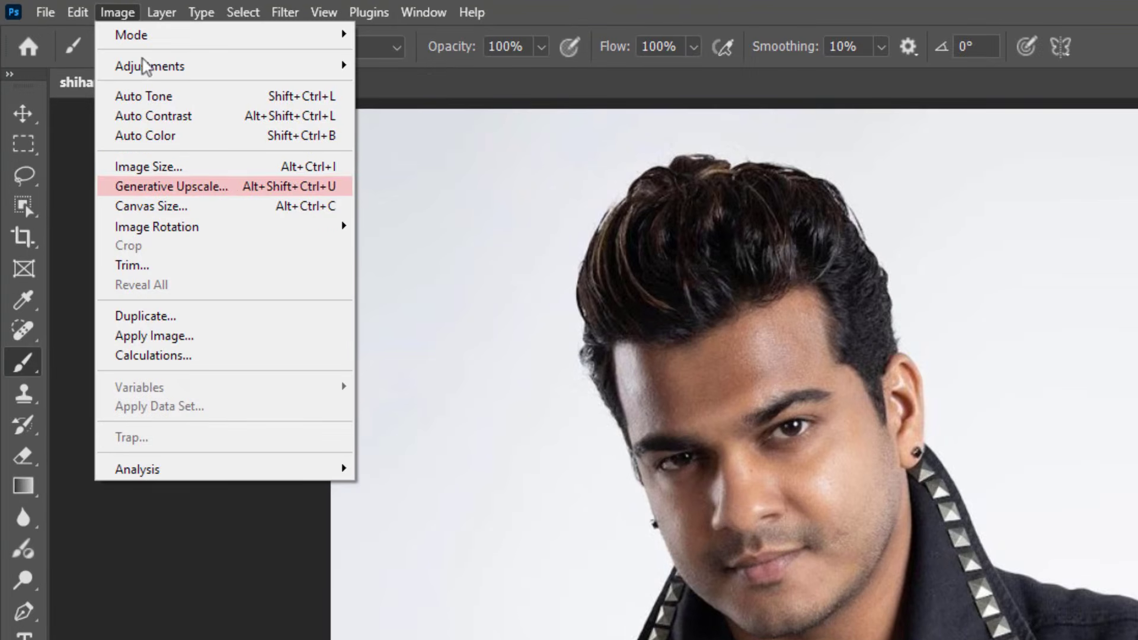
# Step: Open Generative Upscale for the photo and look through its available upscaling models
pyautogui.click(253, 153)
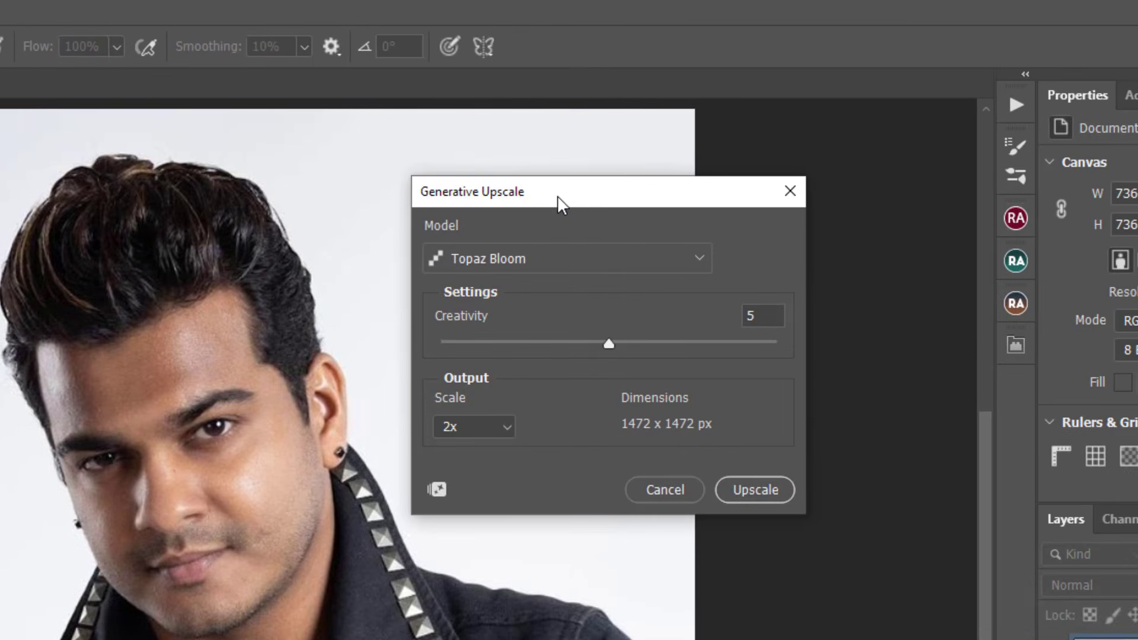
pyautogui.moveTo(1135, 196); pyautogui.dragTo(1123, 209)
pyautogui.click(595, 281)
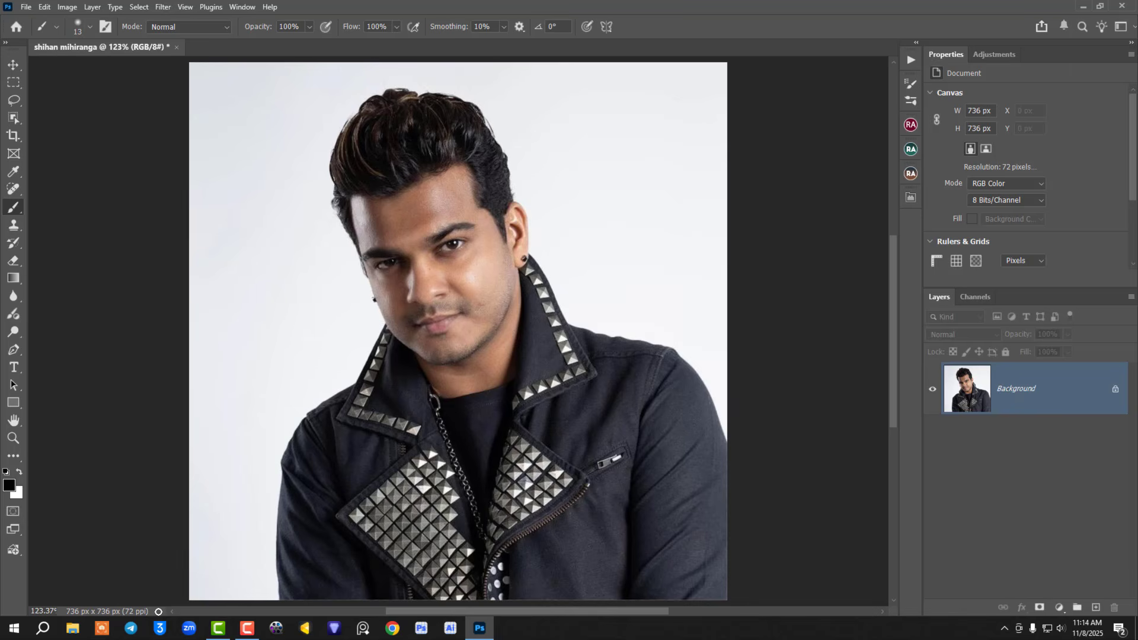
# Step: Check the document's pixel dimensions and examine the face's detail at close range
pyautogui.click(160, 611)
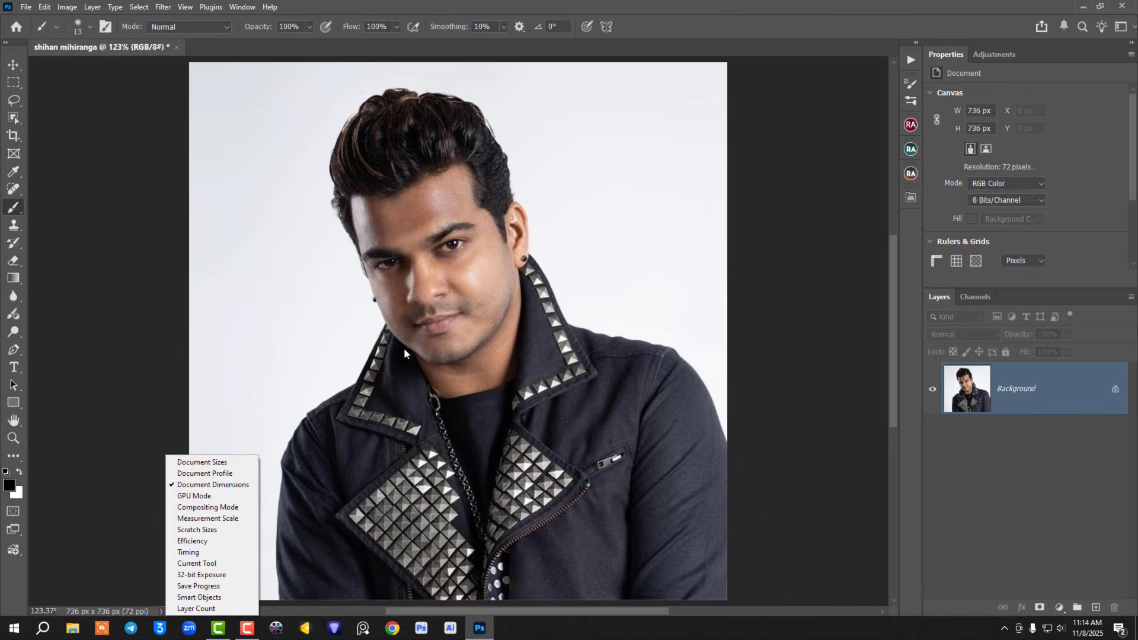
pyautogui.click(471, 291)
pyautogui.scroll(8, 472, 291)
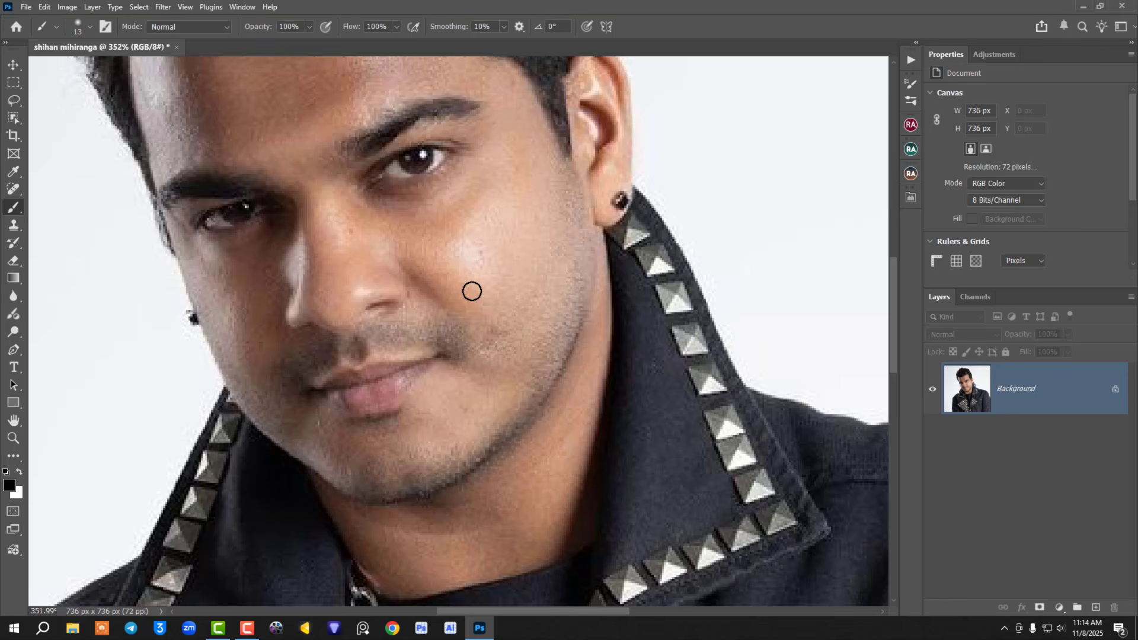
pyautogui.scroll(-8, 472, 291)
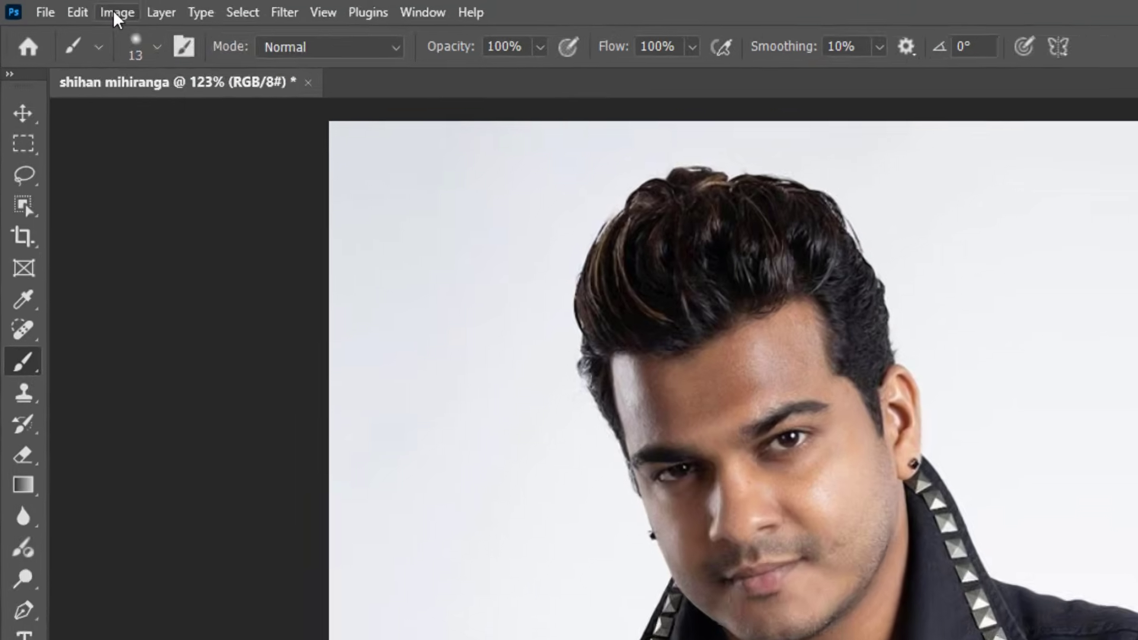
# Step: Start a Generative Upscale of the portrait and choose the Topaz Gigapixel model
pyautogui.click(117, 13)
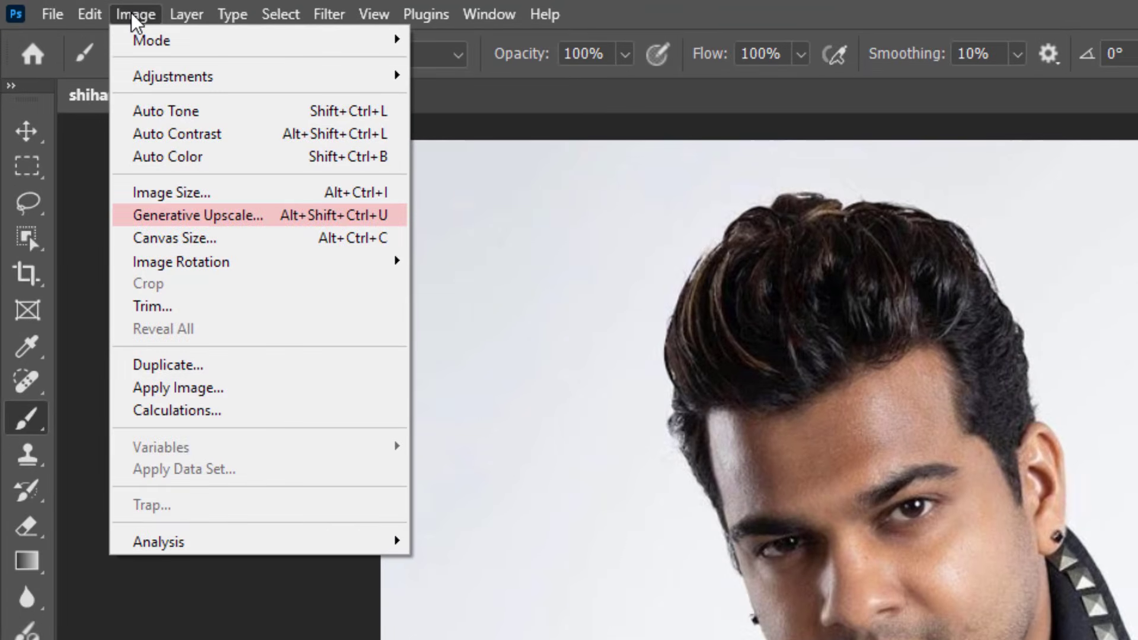
pyautogui.click(252, 217)
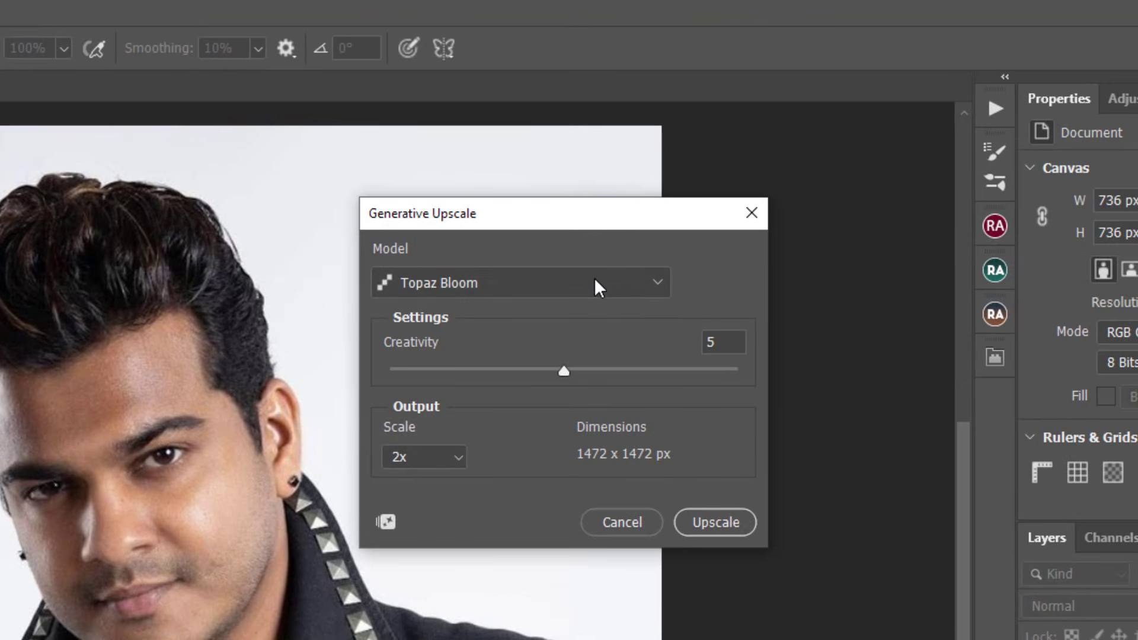
pyautogui.click(595, 281)
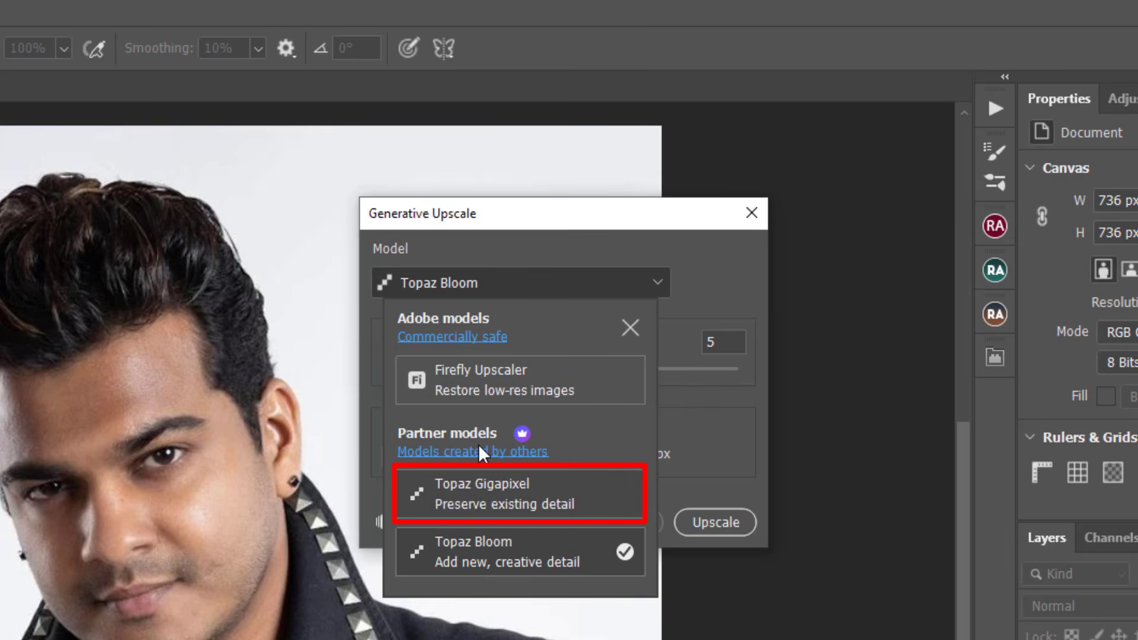
pyautogui.click(539, 489)
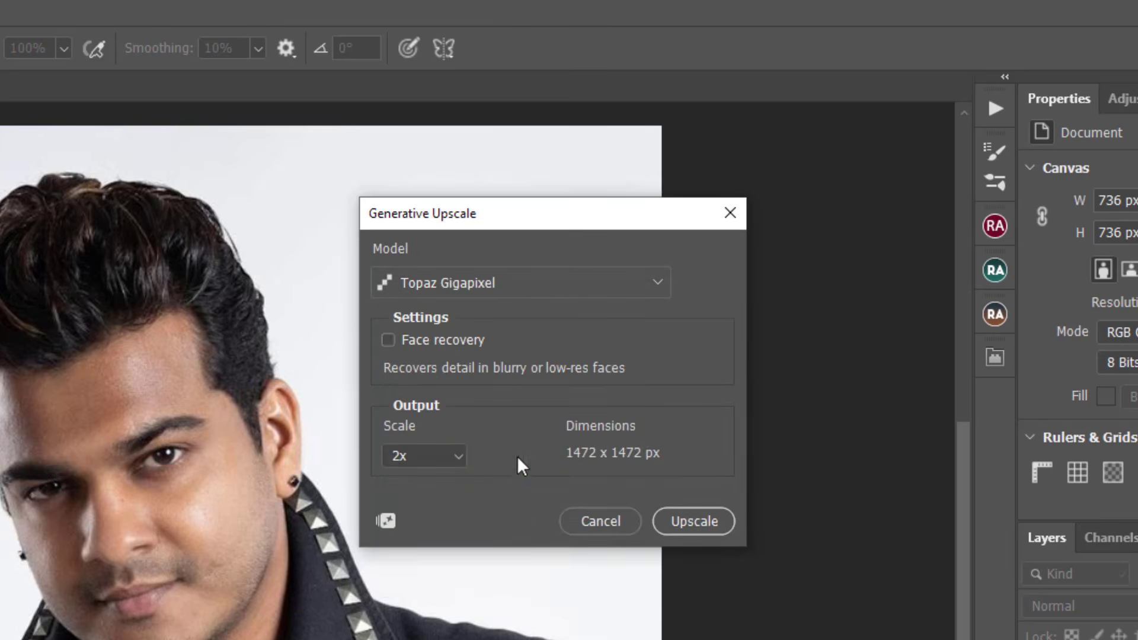
# Step: Enable Face recovery, set the output scale to 4x and run the upscale
pyautogui.click(388, 340)
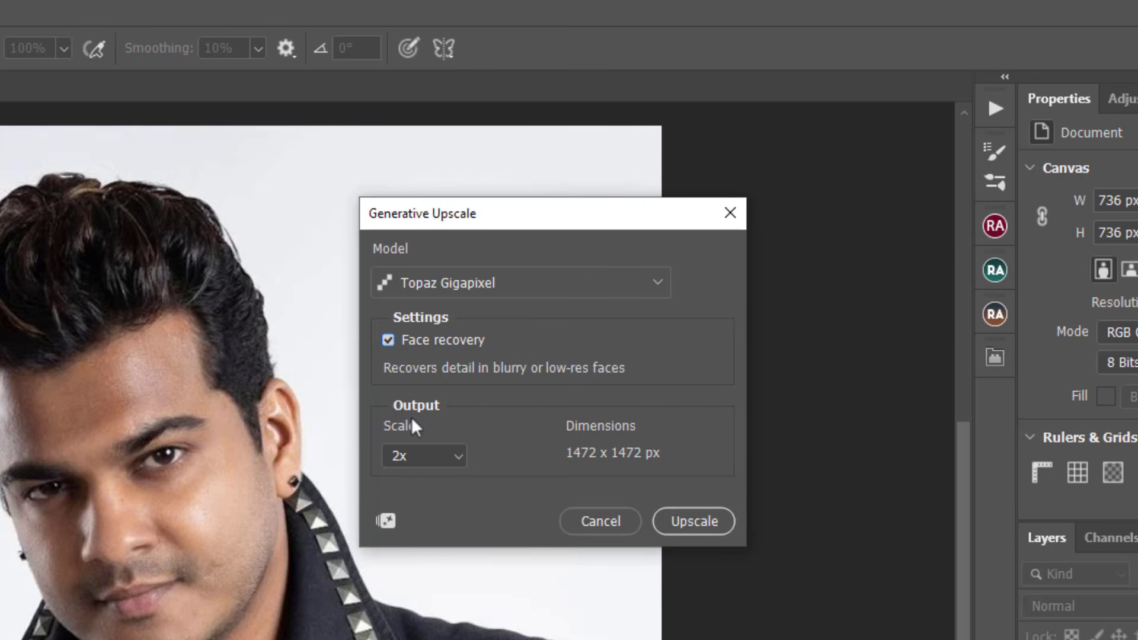
pyautogui.click(458, 456)
pyautogui.press('Down')
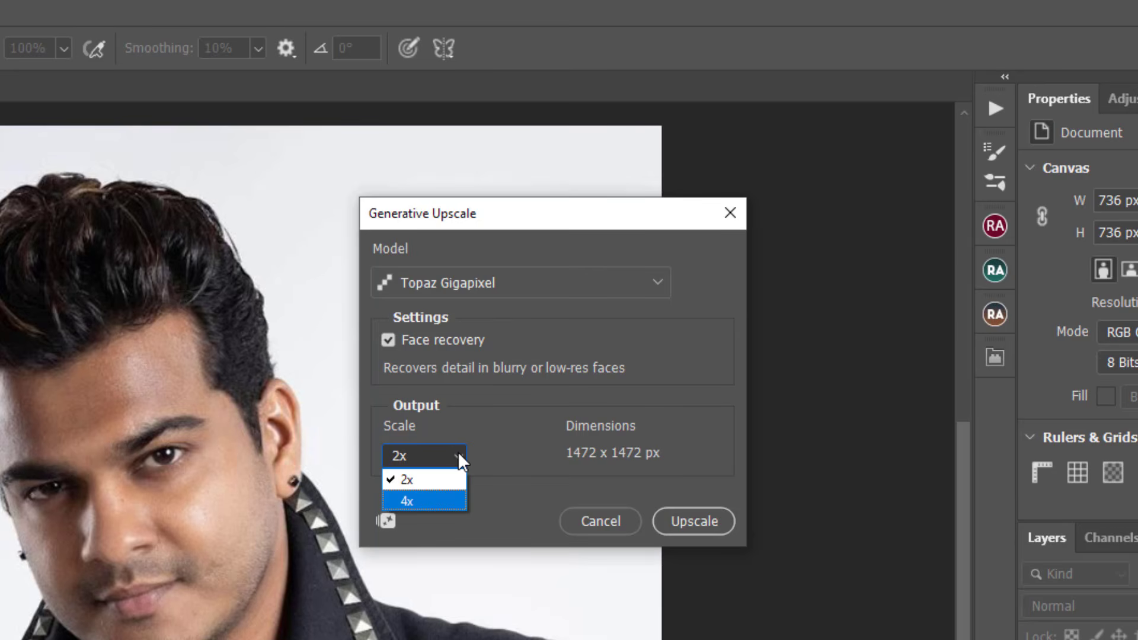
pyautogui.click(419, 501)
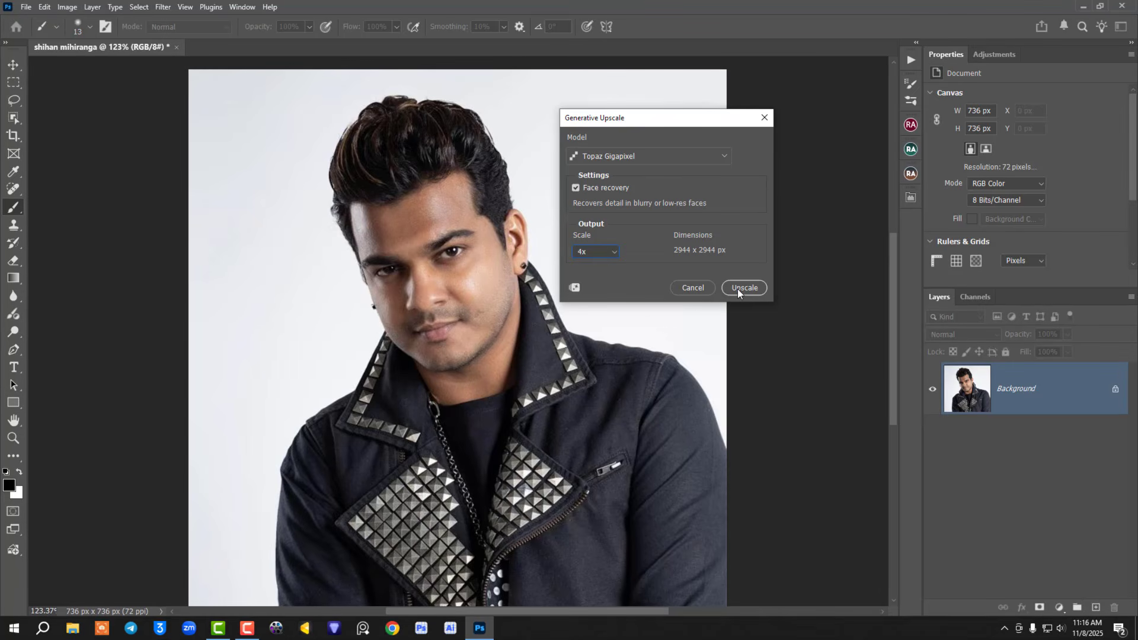
pyautogui.click(737, 289)
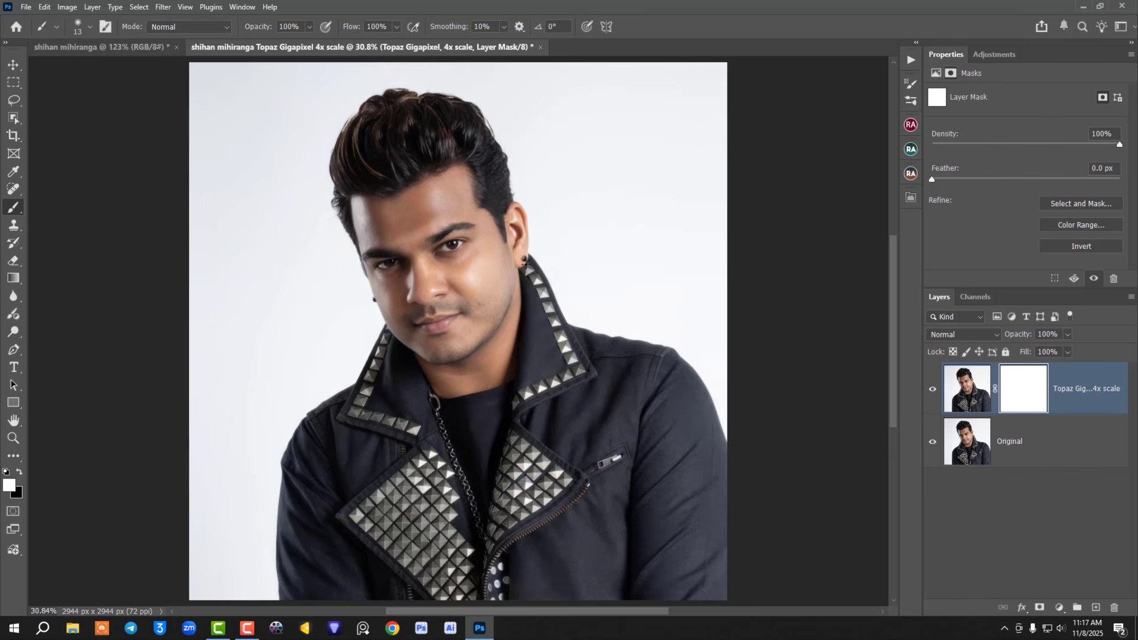
# Step: Compare the face before and after upscaling by hiding and showing the Topaz Gigapixel layer
pyautogui.scroll(6, 437, 265)
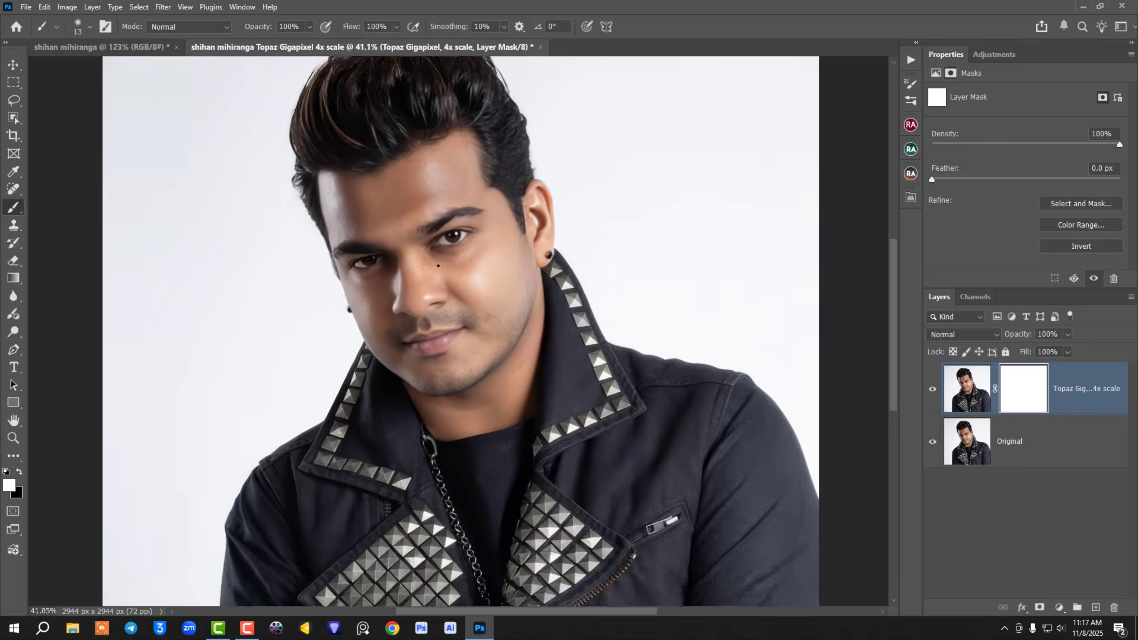
pyautogui.scroll(1, 438, 265)
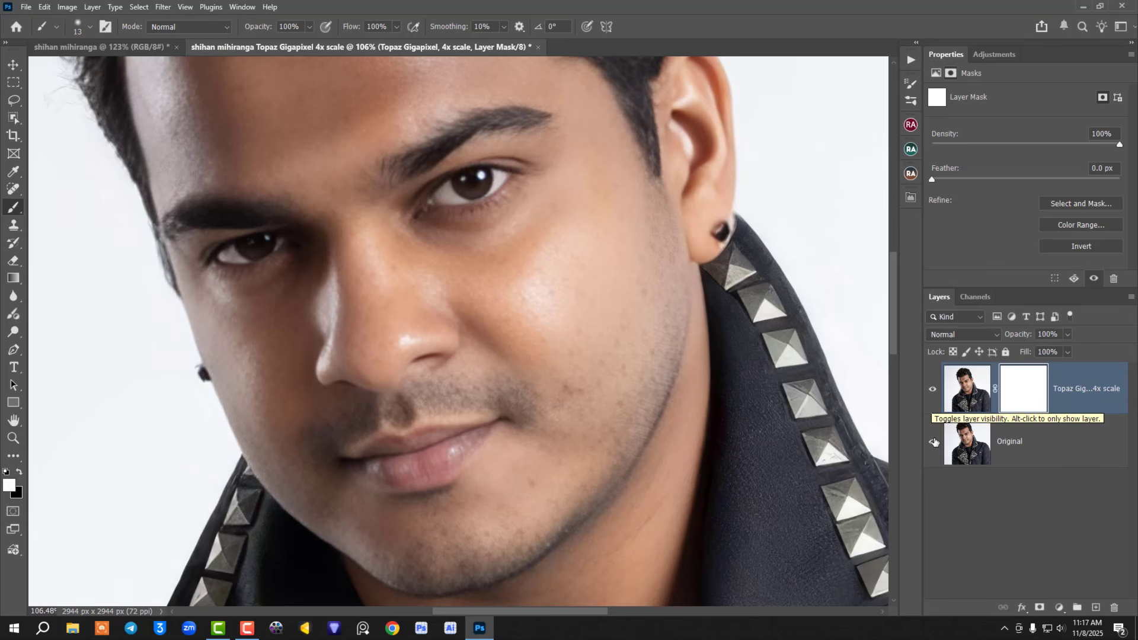
pyautogui.click(933, 389)
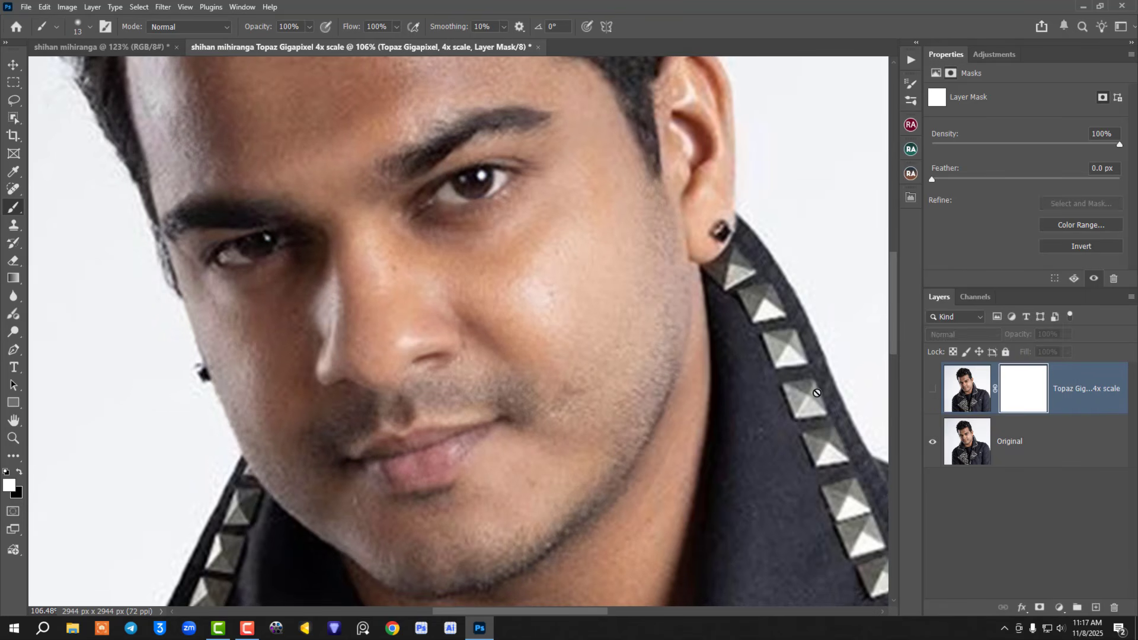
pyautogui.scroll(-2, 816, 393)
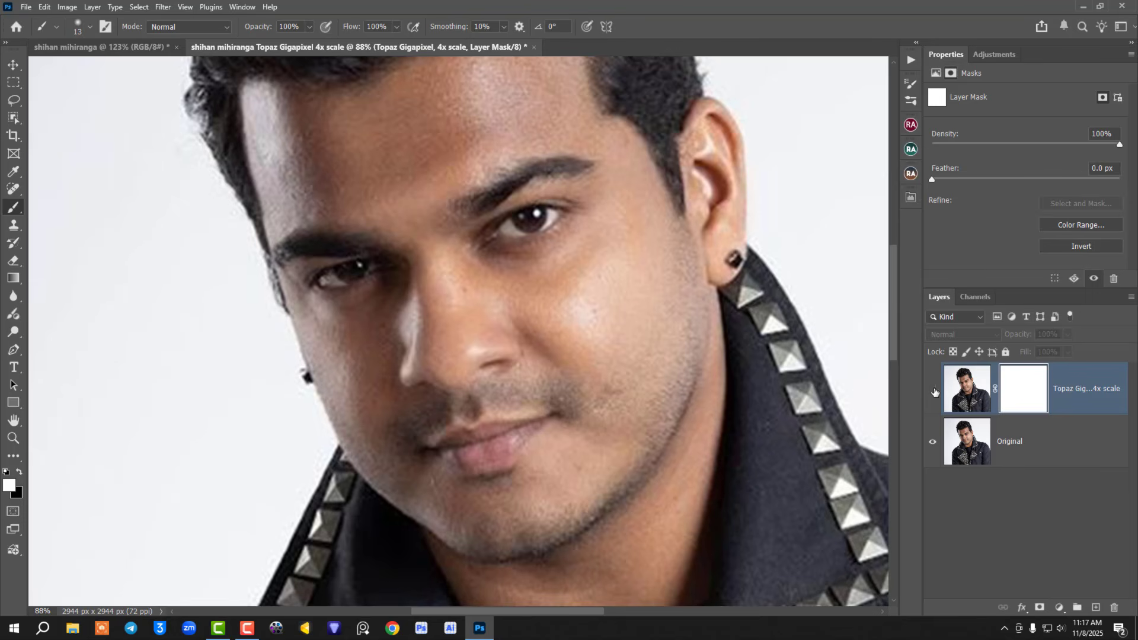
pyautogui.click(935, 391)
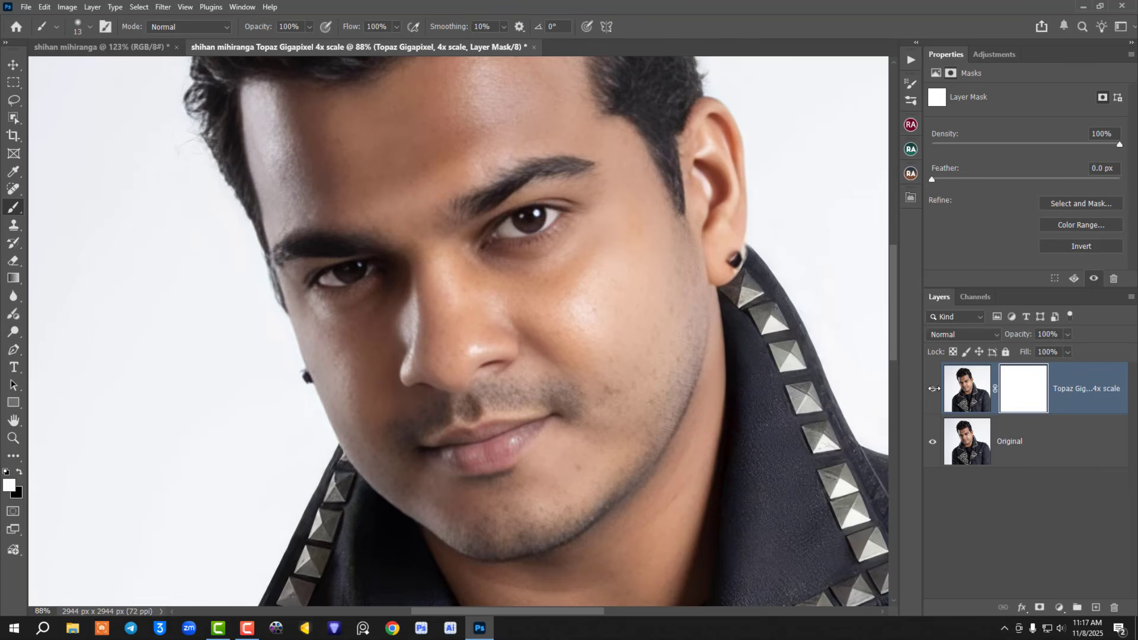
pyautogui.scroll(-3, 755, 364)
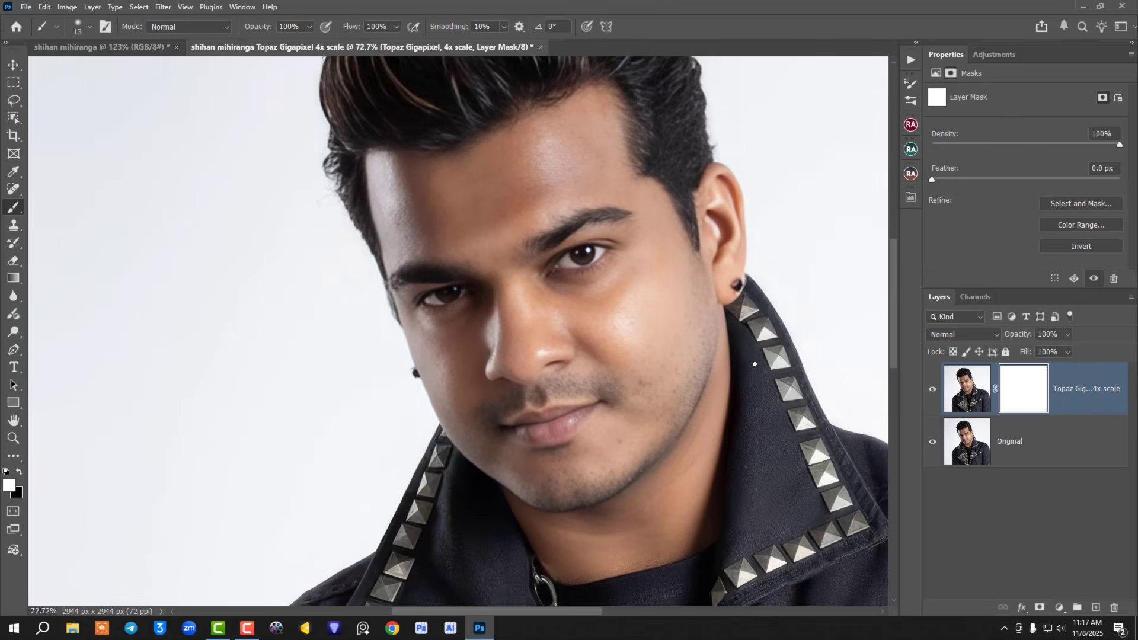
pyautogui.scroll(-1, 754, 364)
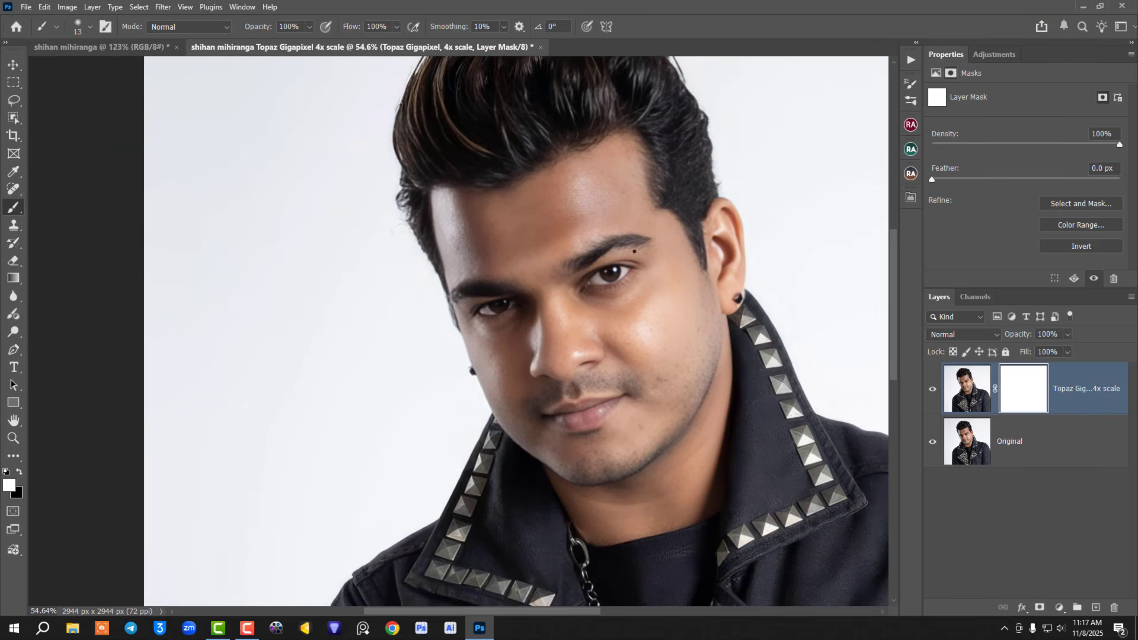
# Step: Examine the jacket's studs, chain and zippers in the upscaled image
pyautogui.moveTo(674, 350); pyautogui.dragTo(436, 99)
pyautogui.moveTo(529, 363); pyautogui.dragTo(541, 315)
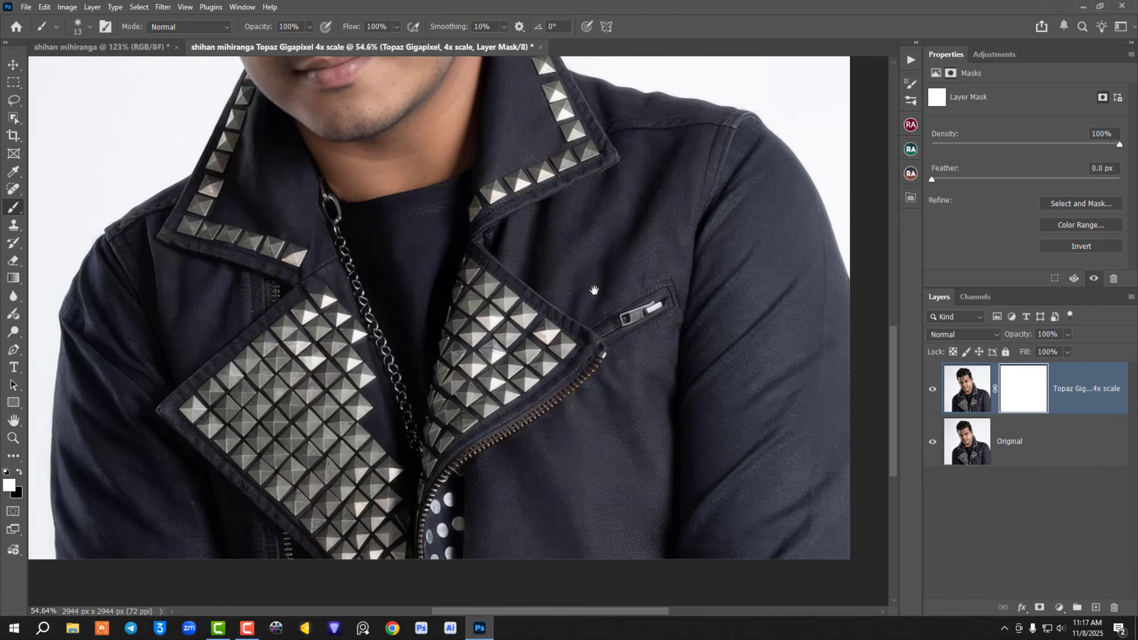
pyautogui.scroll(5, 583, 201)
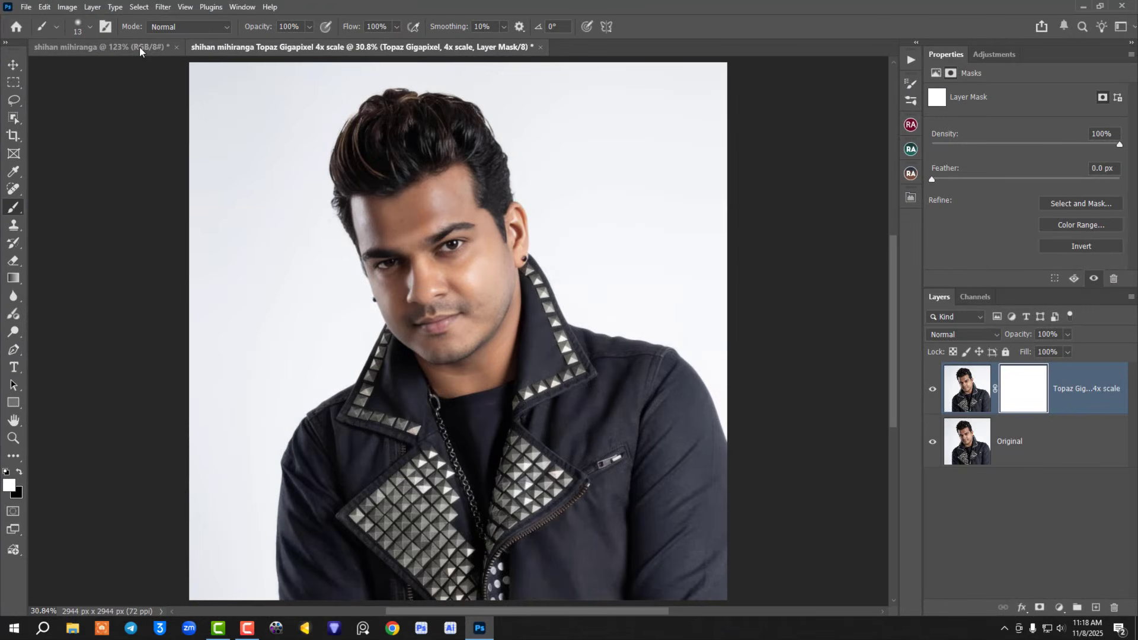
# Step: Copy the original photo as a new layer into the upscaled document's upper-left corner, with Show Transform Controls enabled
pyautogui.click(107, 45)
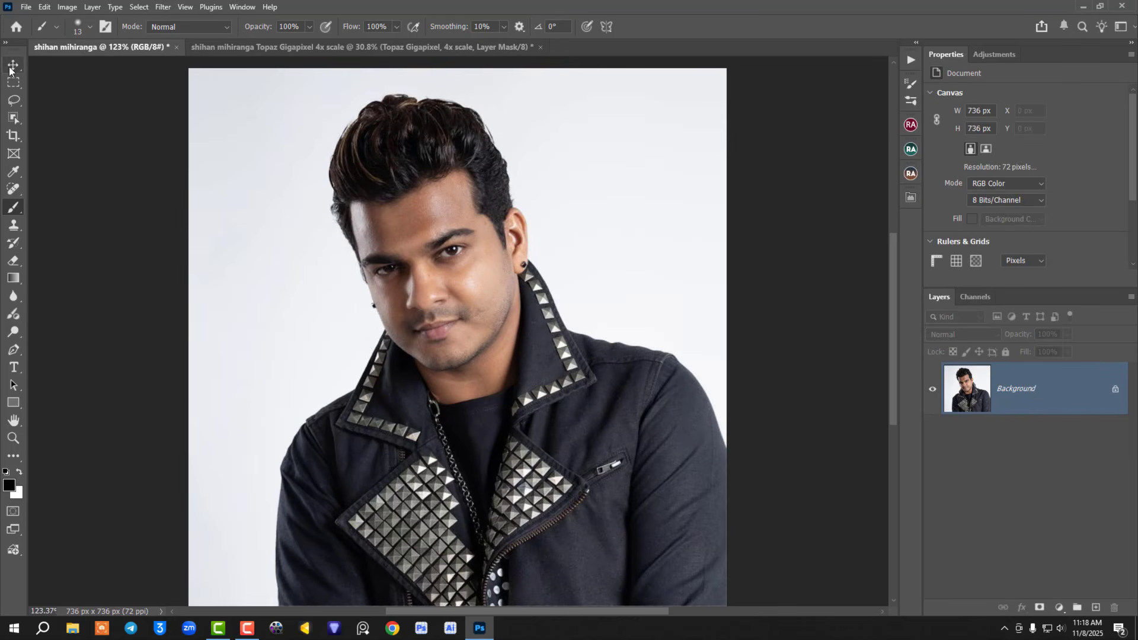
pyautogui.click(11, 66)
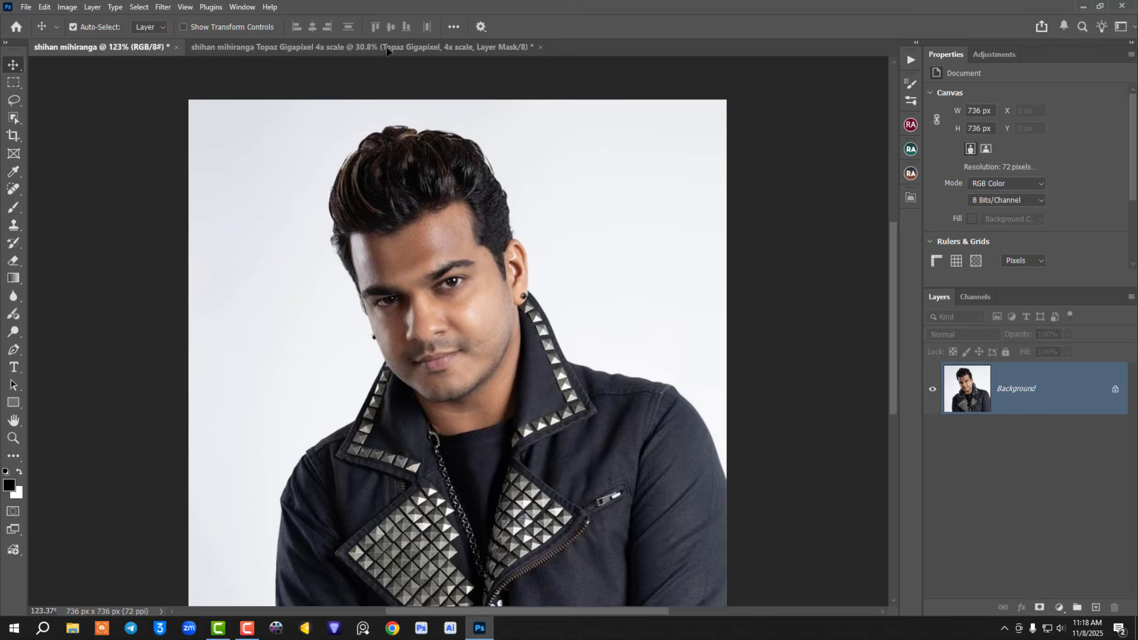
pyautogui.click(386, 47)
pyautogui.moveTo(386, 48); pyautogui.dragTo(245, 87)
pyautogui.click(213, 29)
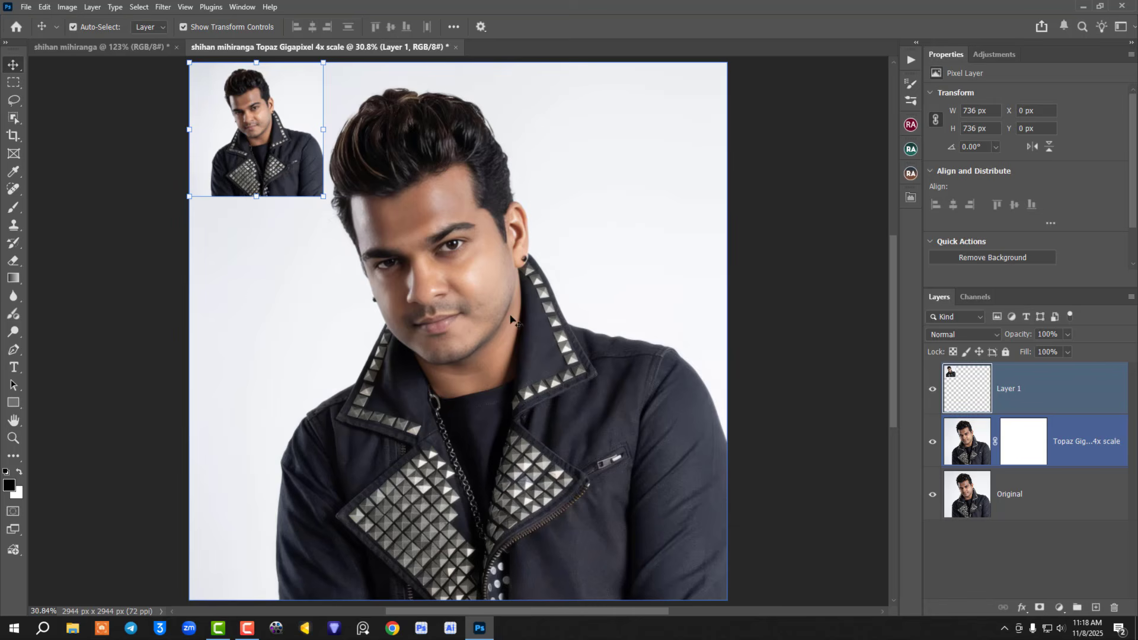
# Step: Compare the face with the Topaz Gigapixel layer hidden and shown, and the small original with the whole upscaled image
pyautogui.scroll(3, 456, 287)
pyautogui.scroll(3, 456, 286)
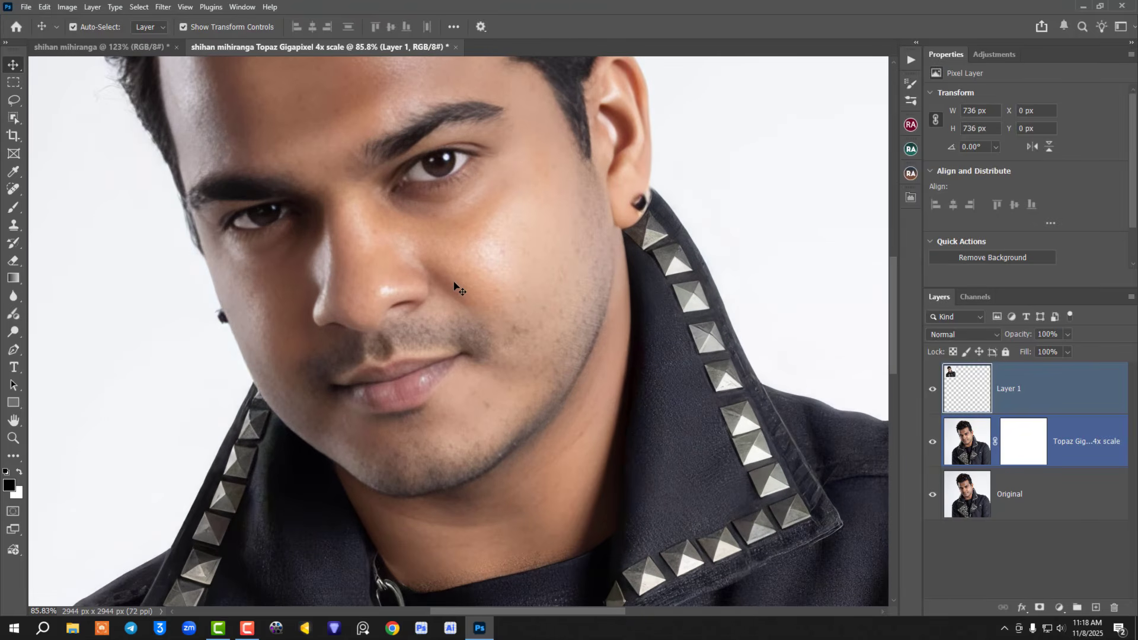
pyautogui.click(934, 441)
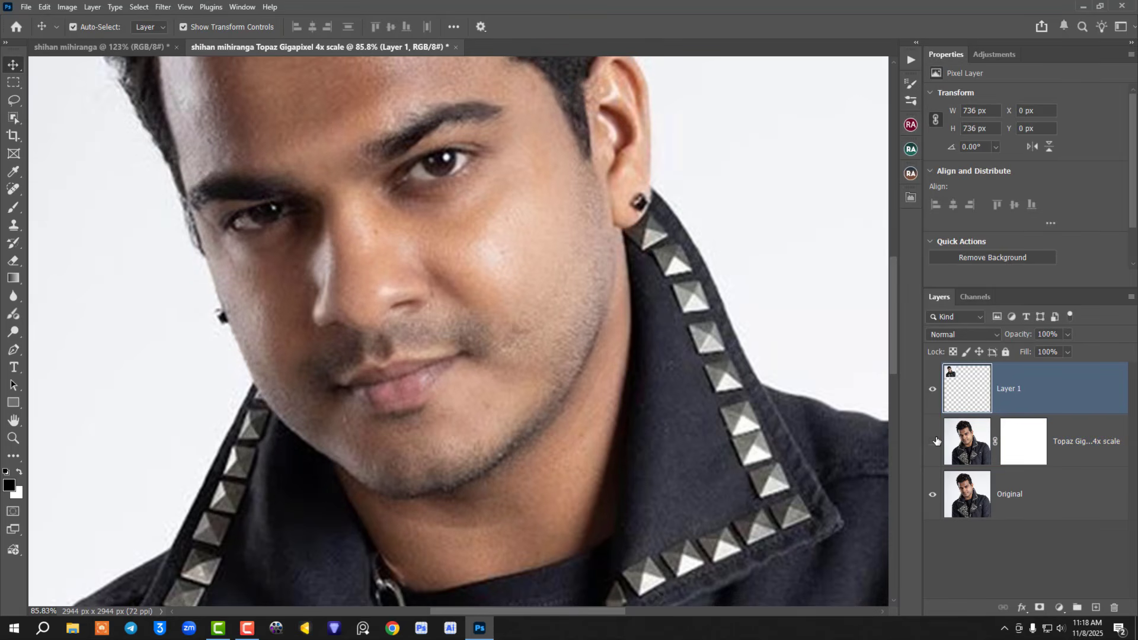
pyautogui.click(934, 441)
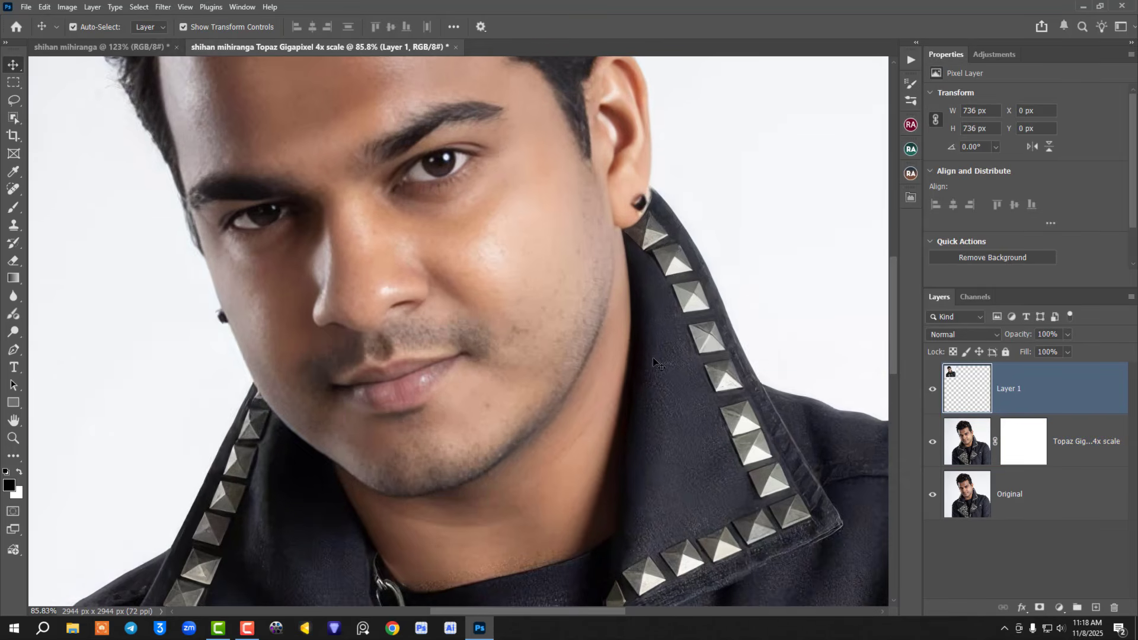
pyautogui.scroll(-3, 653, 357)
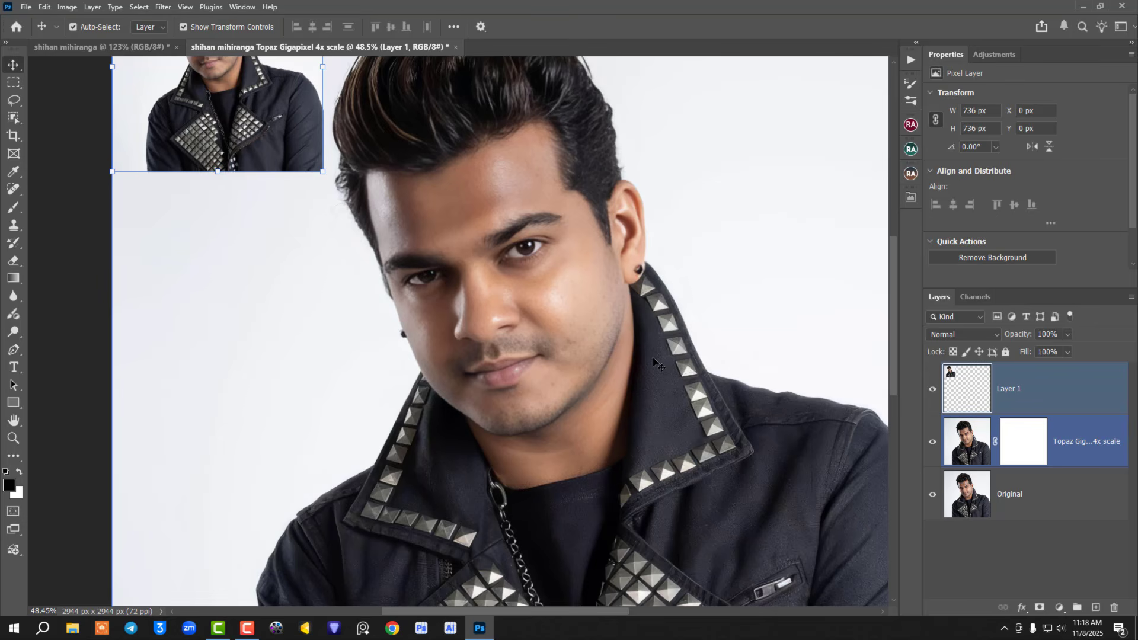
pyautogui.scroll(-2, 653, 357)
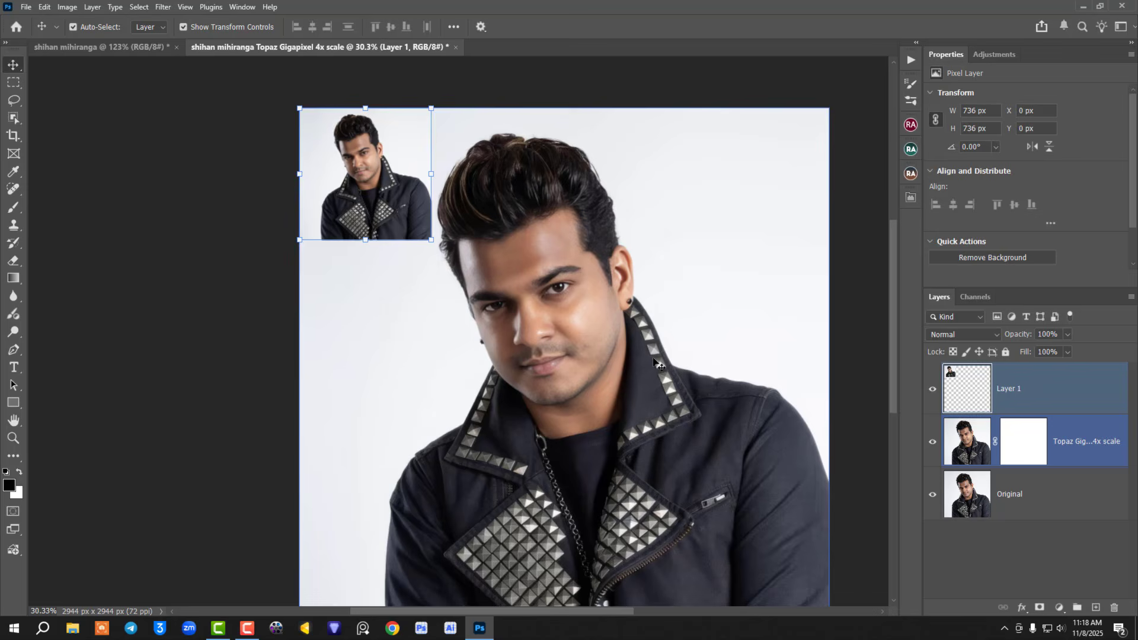
pyautogui.hotkey('ctrl', '0')
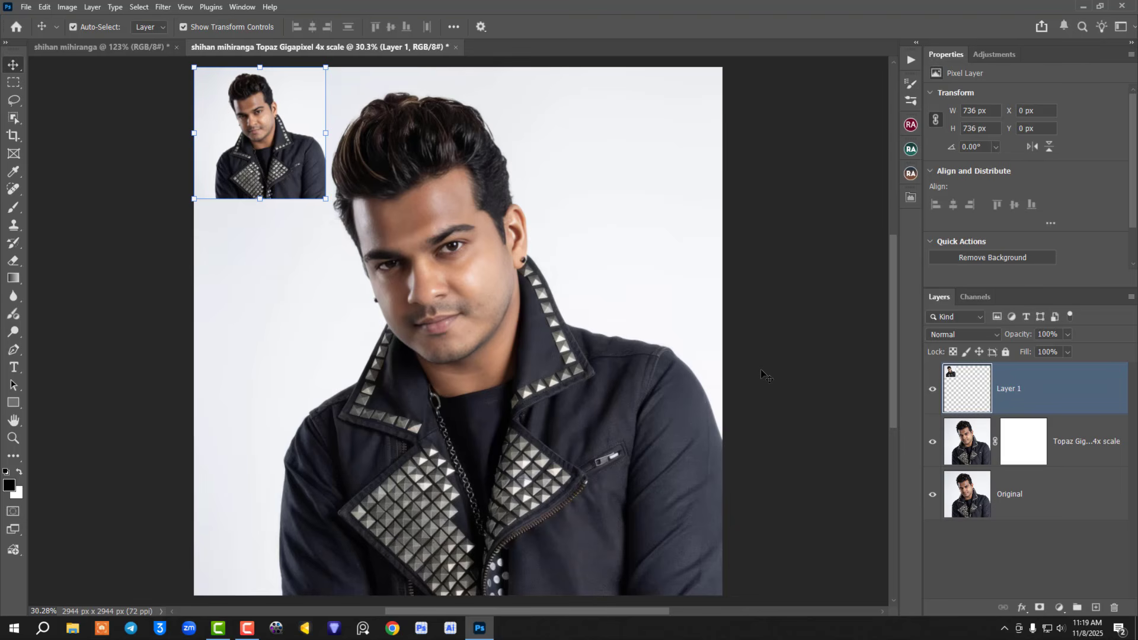
pyautogui.keyDown('shift'); pyautogui.click(479, 325); pyautogui.keyUp('shift')
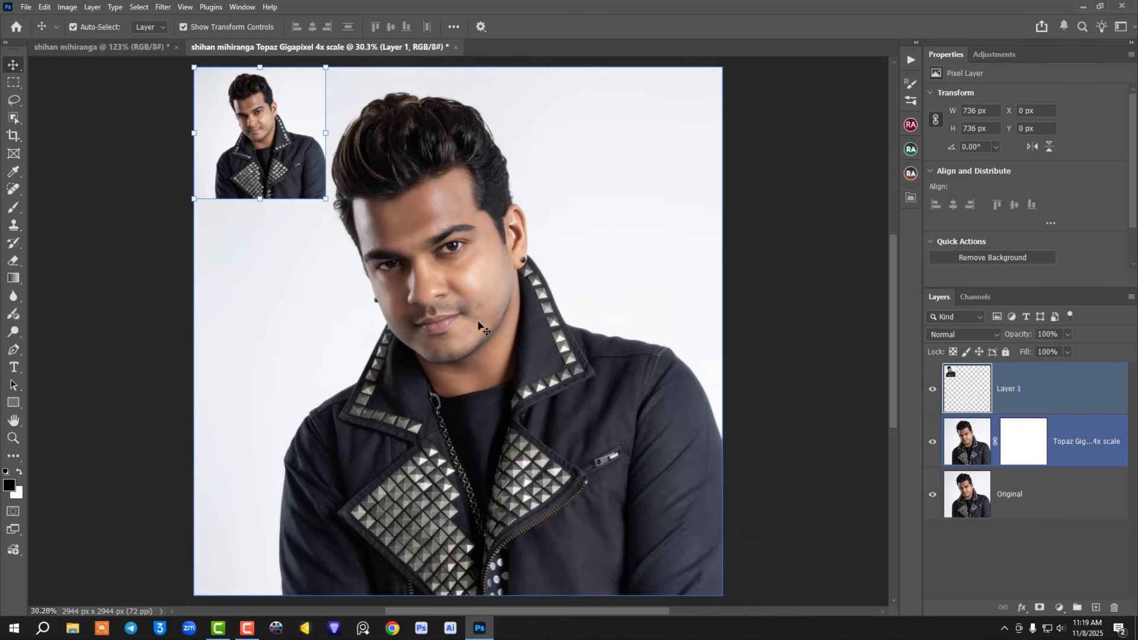
pyautogui.scroll(5, 479, 325)
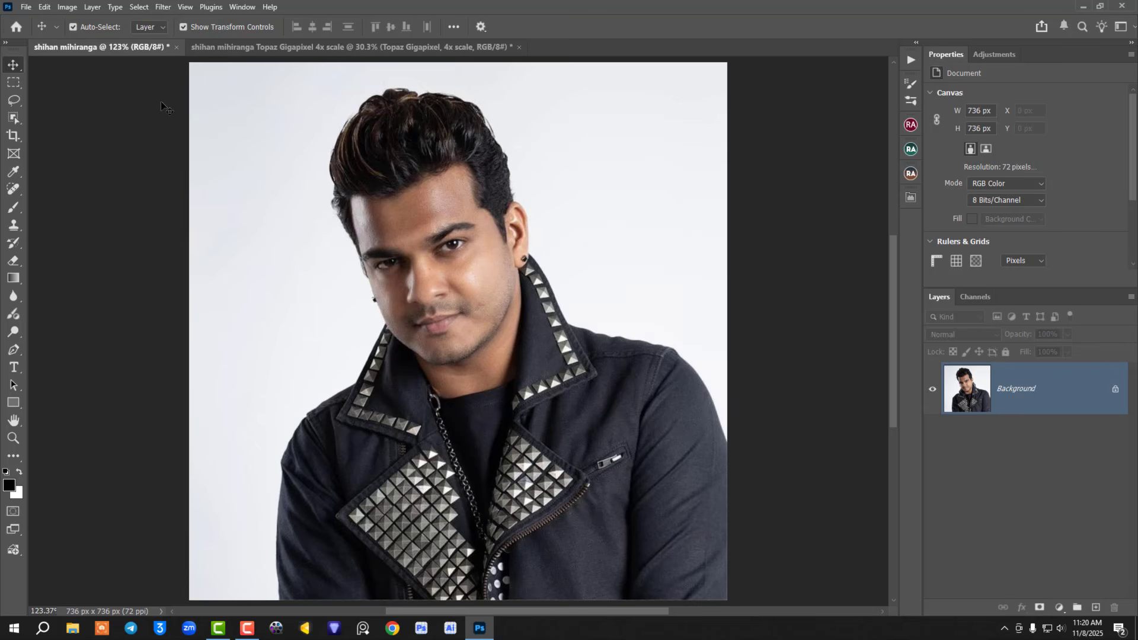
# Step: Start a Generative Upscale of the original photo with the Topaz Bloom model
pyautogui.click(66, 7)
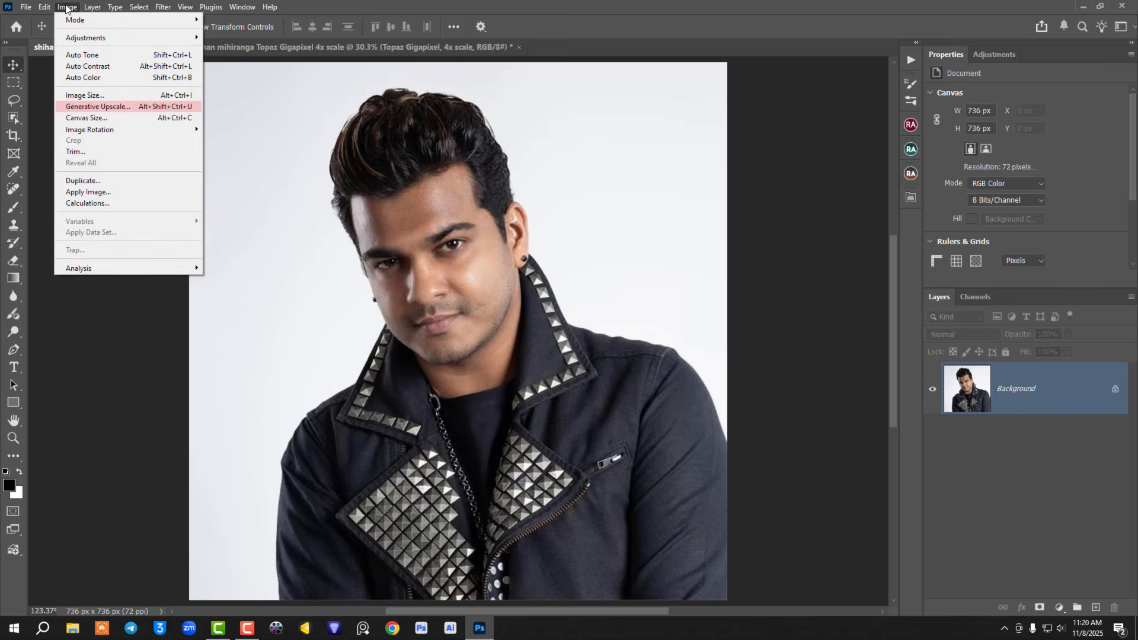
pyautogui.click(129, 108)
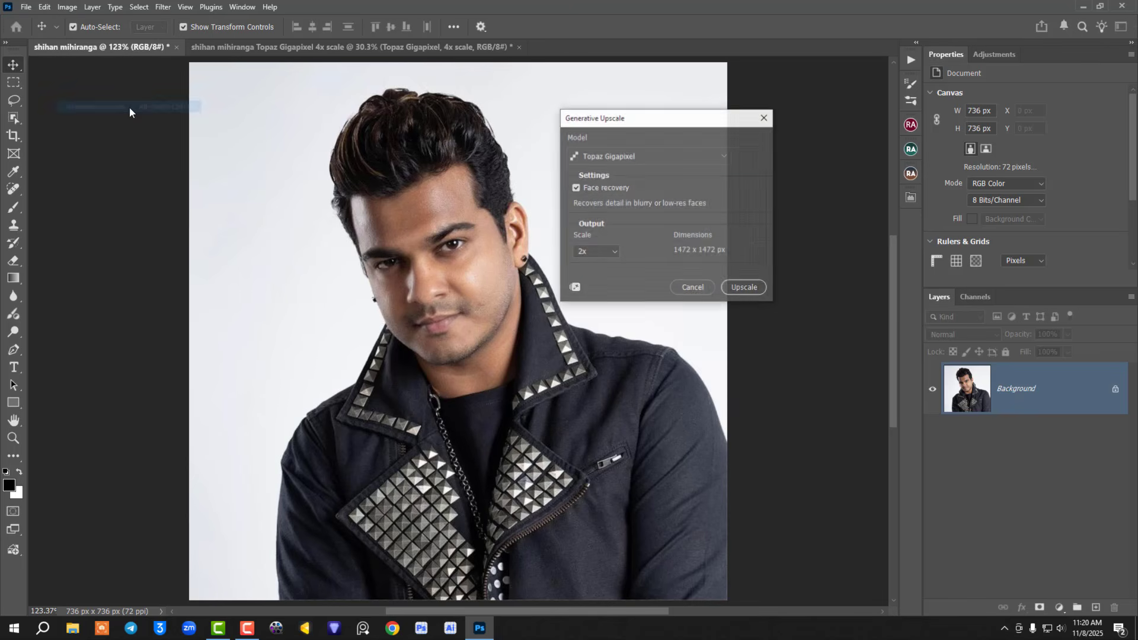
pyautogui.click(659, 154)
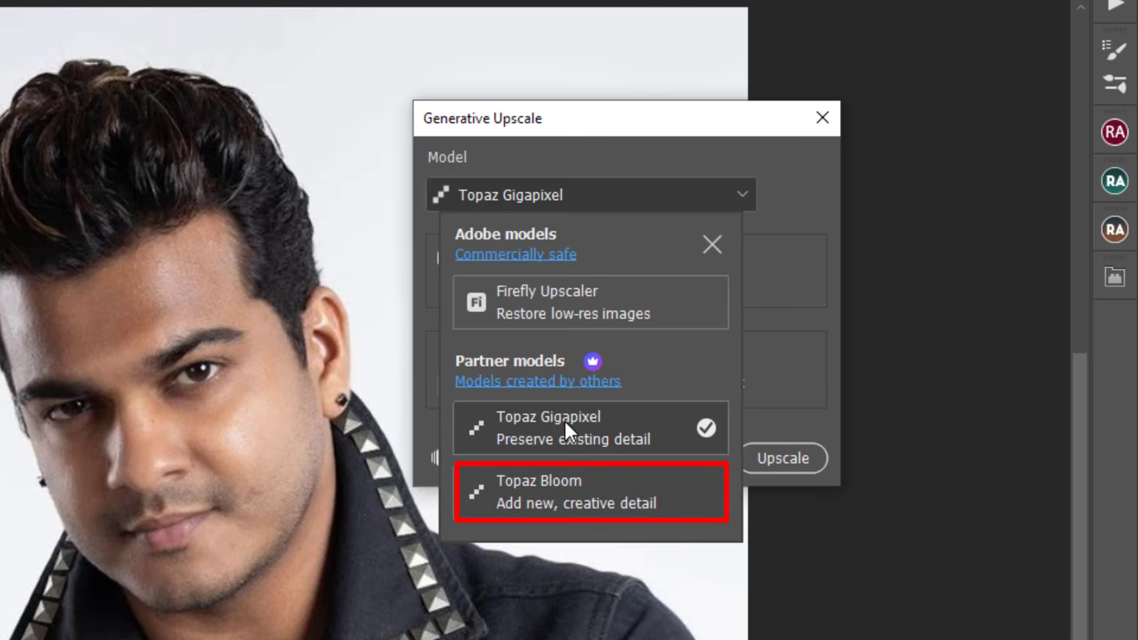
pyautogui.click(553, 492)
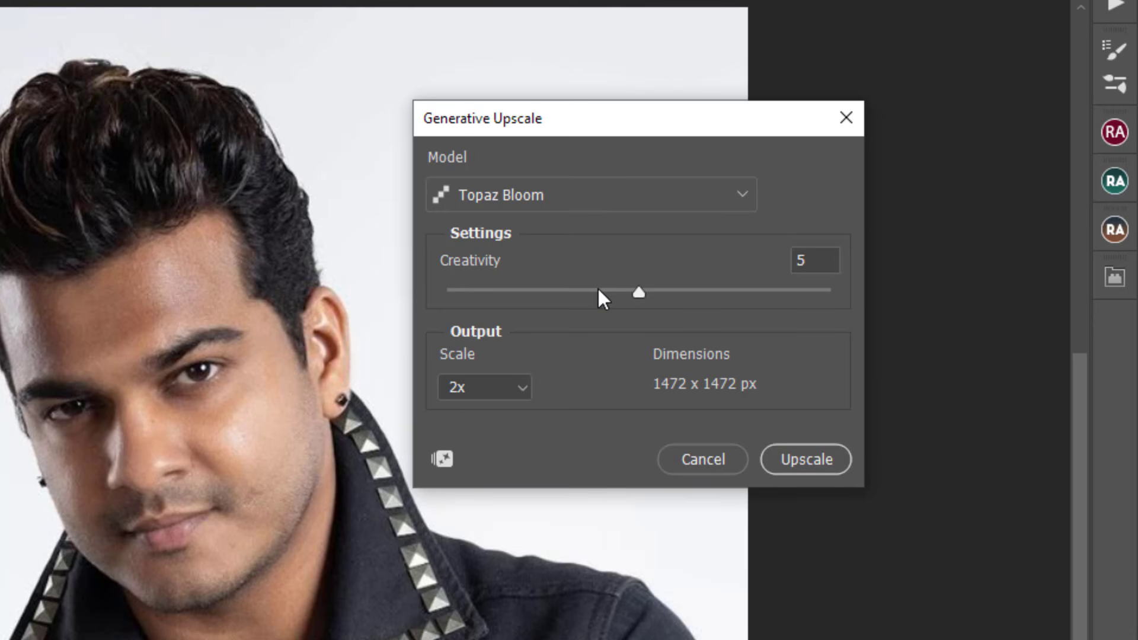
# Step: Upscale the photo with creativity at 5 and the output scale at 4x
pyautogui.moveTo(638, 297); pyautogui.dragTo(496, 284)
pyautogui.click(565, 290)
pyautogui.moveTo(687, 289); pyautogui.dragTo(621, 294)
pyautogui.click(514, 393)
pyautogui.press('Down')
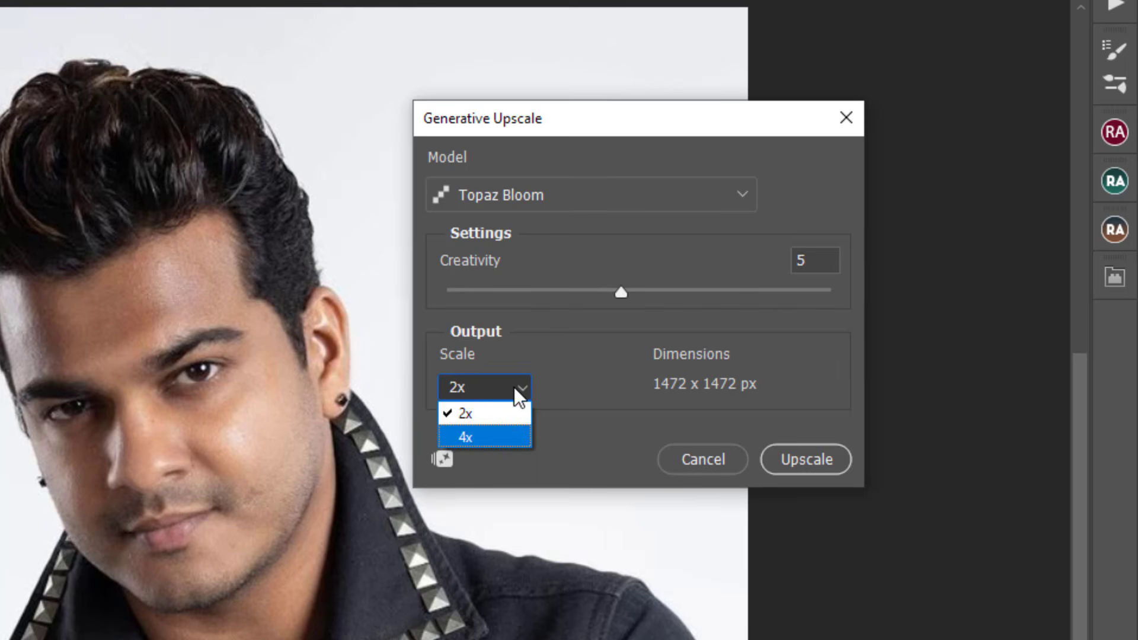
pyautogui.click(475, 437)
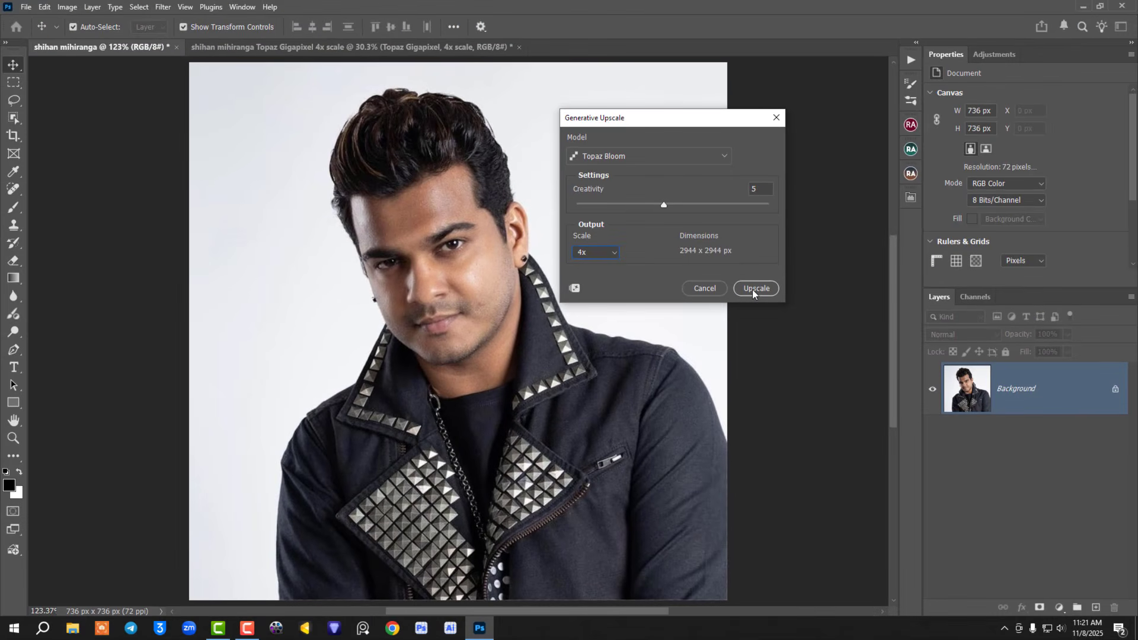
pyautogui.click(752, 289)
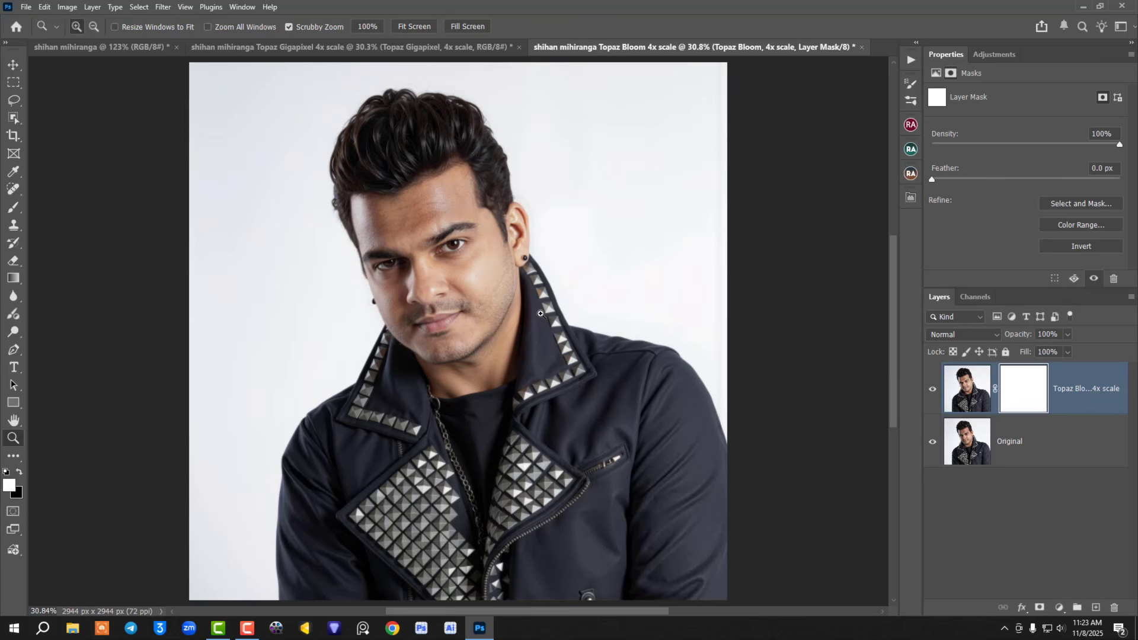
# Step: Compare the whole portrait and the hair close up with the Topaz Bloom layer hidden and shown
pyautogui.click(932, 392)
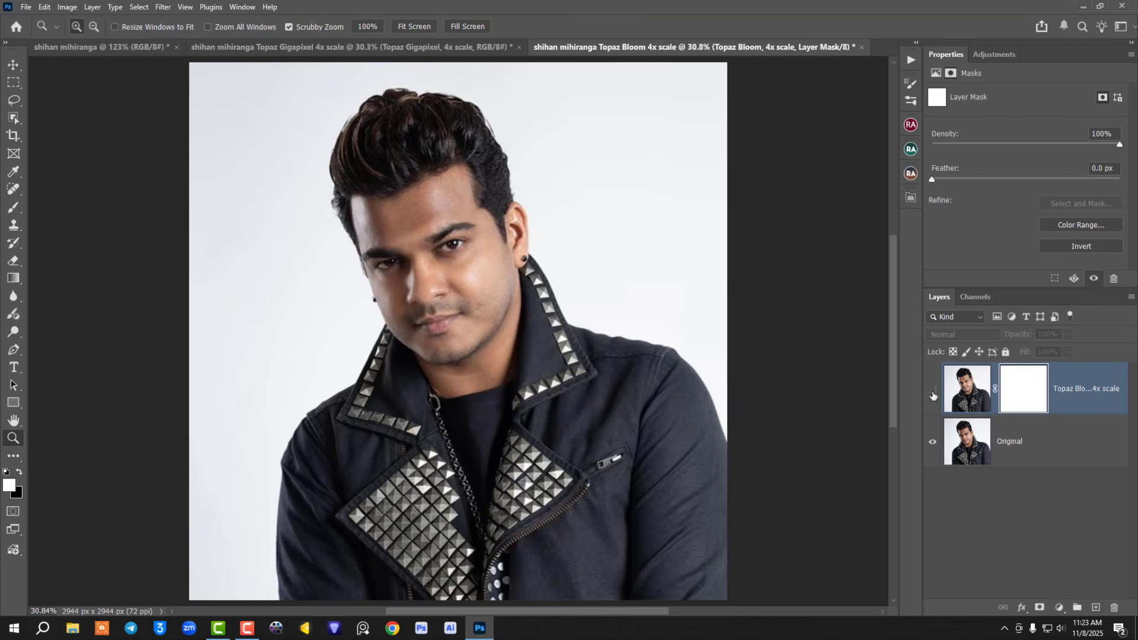
pyautogui.click(932, 393)
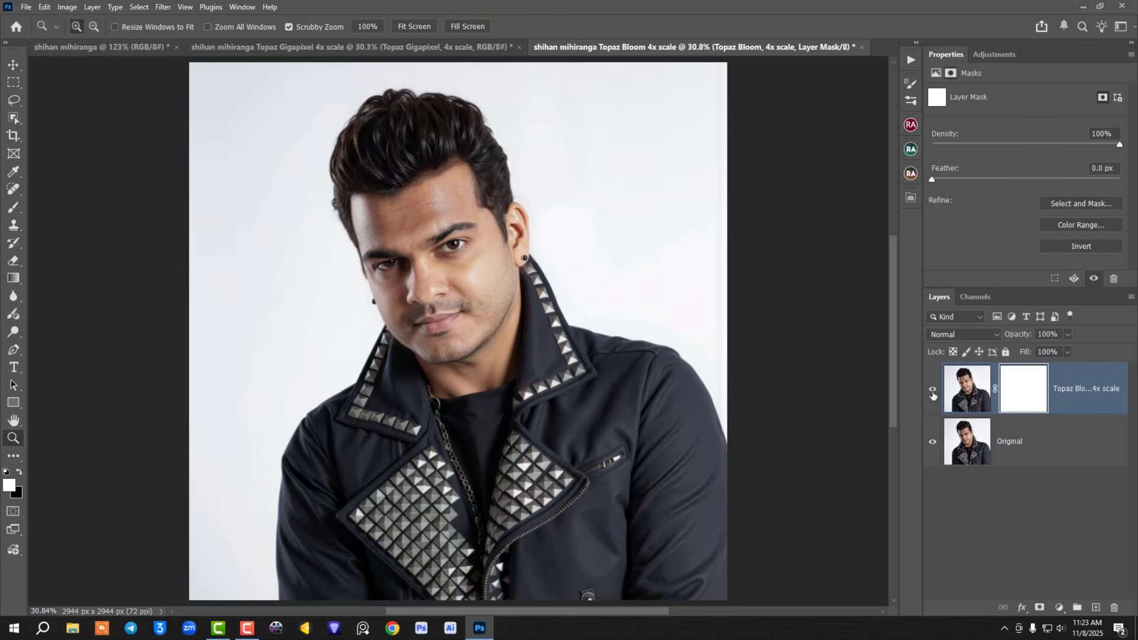
pyautogui.moveTo(409, 194); pyautogui.dragTo(507, 403)
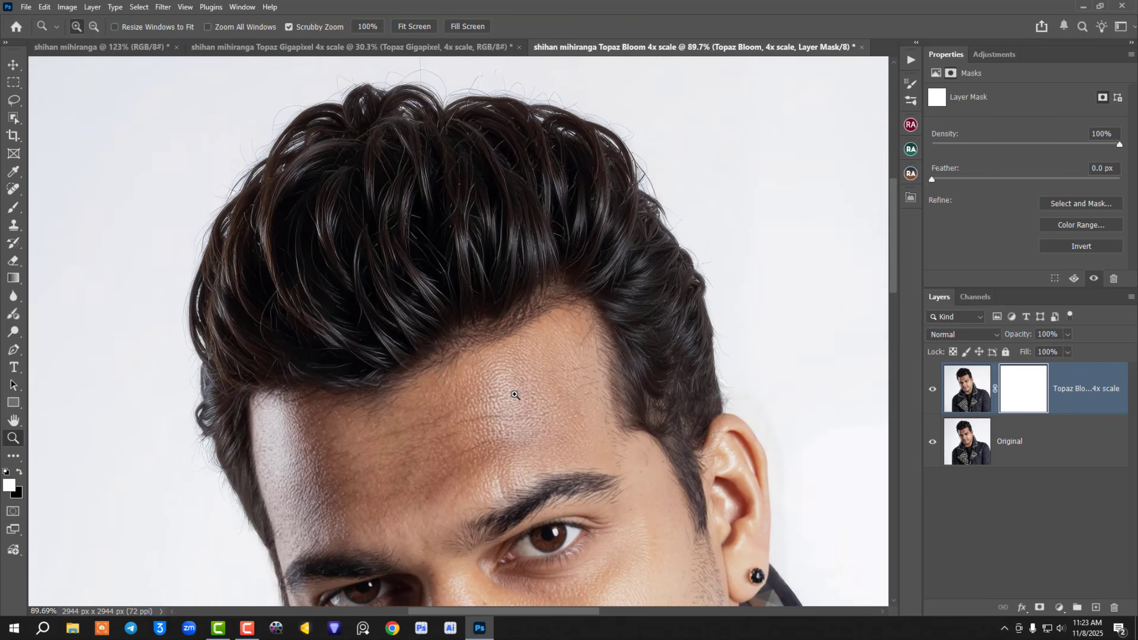
pyautogui.click(932, 391)
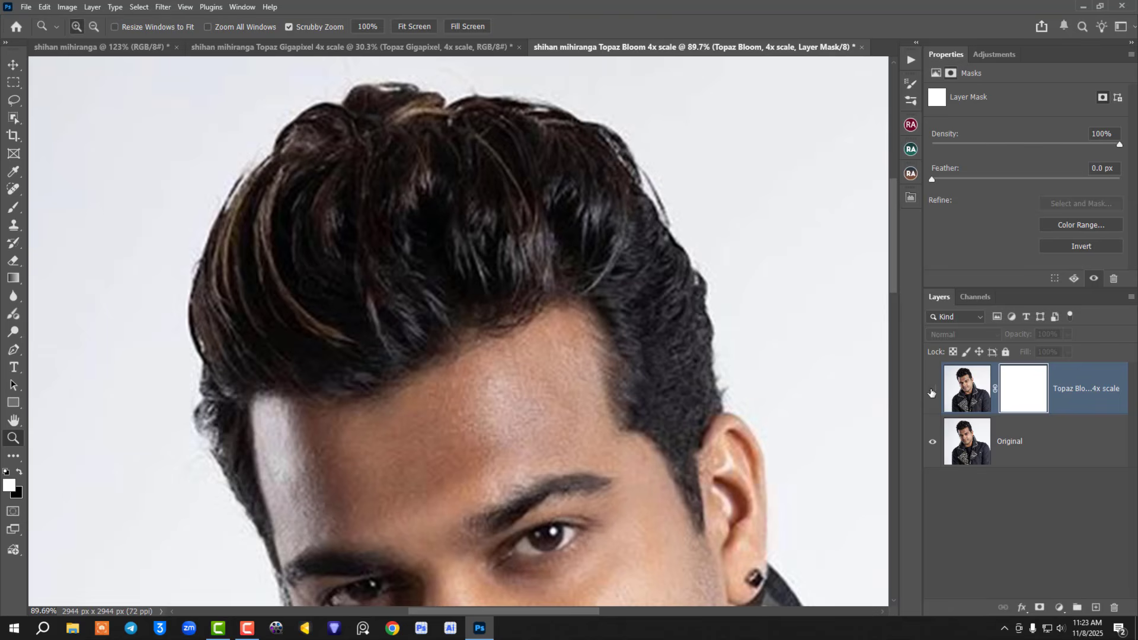
pyautogui.click(931, 391)
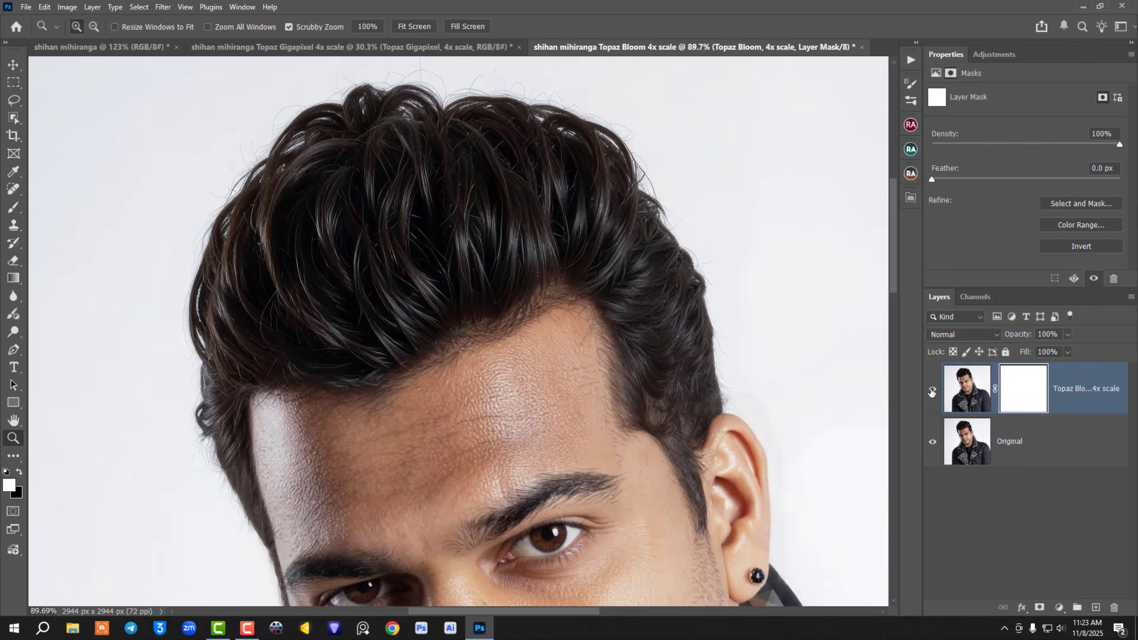
# Step: Compare the facial skin, eyes and beard with the Topaz Bloom layer hidden and shown
pyautogui.moveTo(643, 525); pyautogui.dragTo(636, 153)
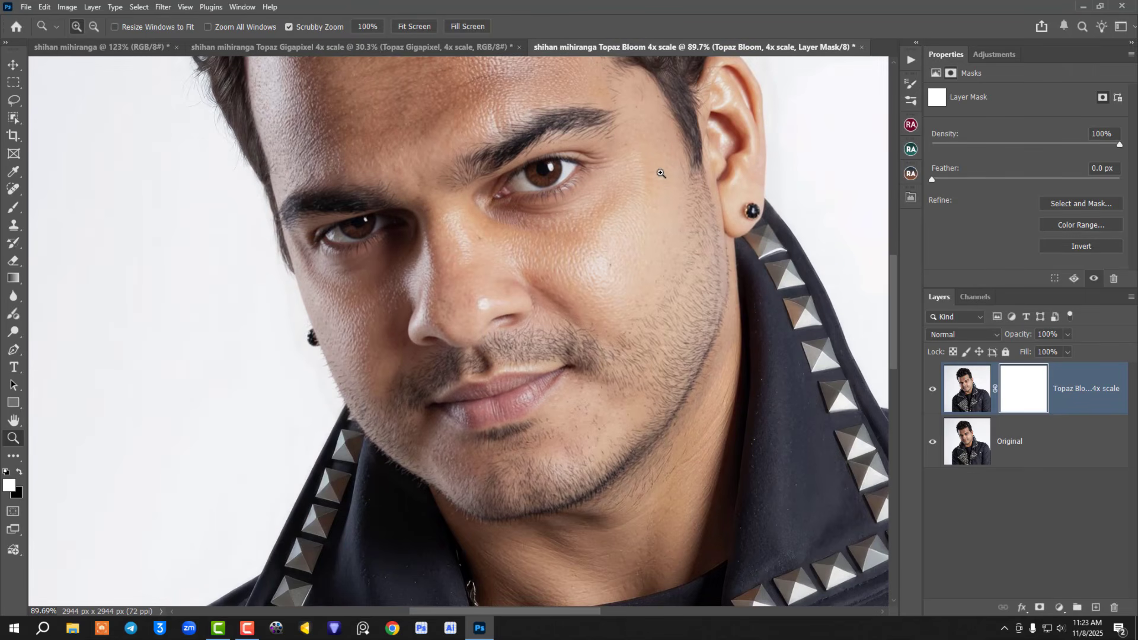
pyautogui.click(934, 393)
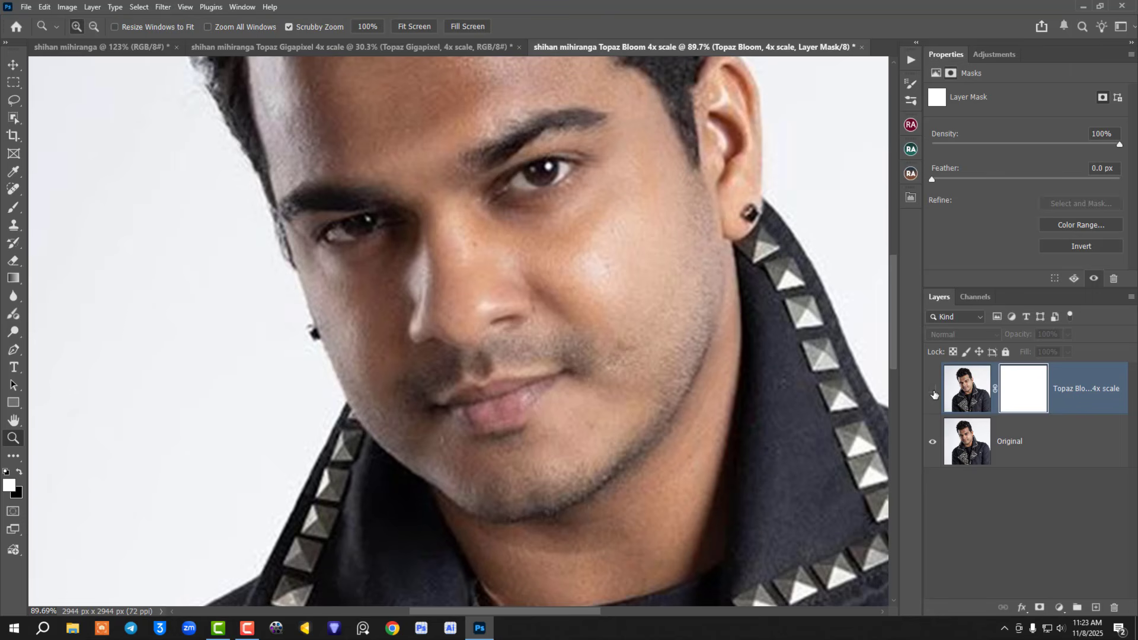
pyautogui.click(933, 393)
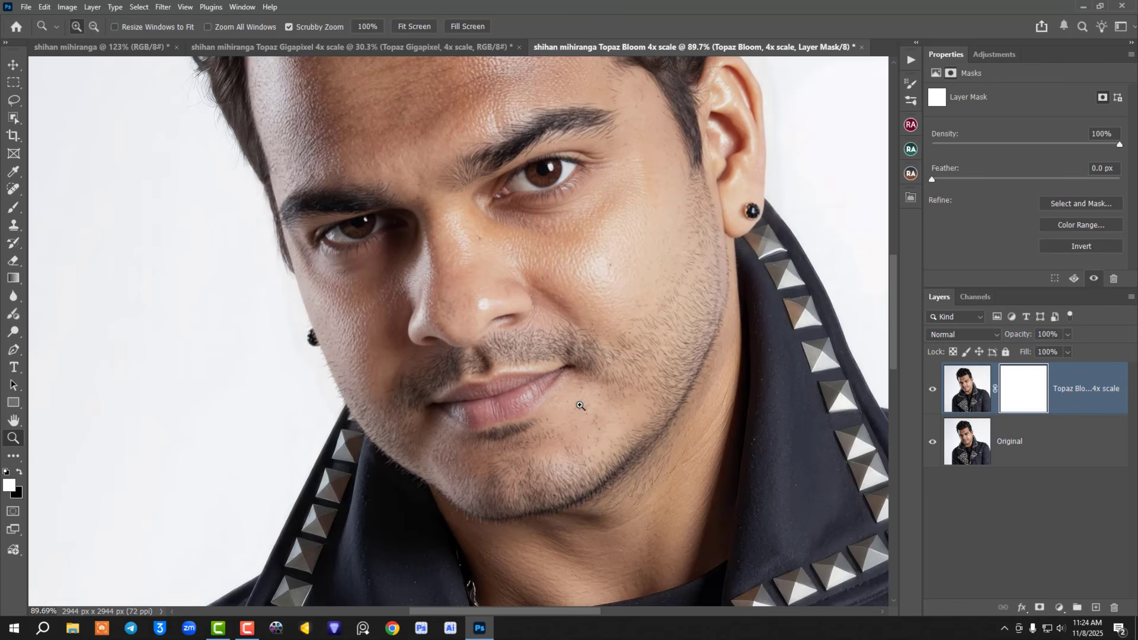
# Step: Compare the jacket's studs, chain and zippers with the Topaz Bloom layer hidden and shown, ending on the whole image
pyautogui.scroll(-5, 582, 407)
pyautogui.moveTo(619, 398); pyautogui.dragTo(452, 115)
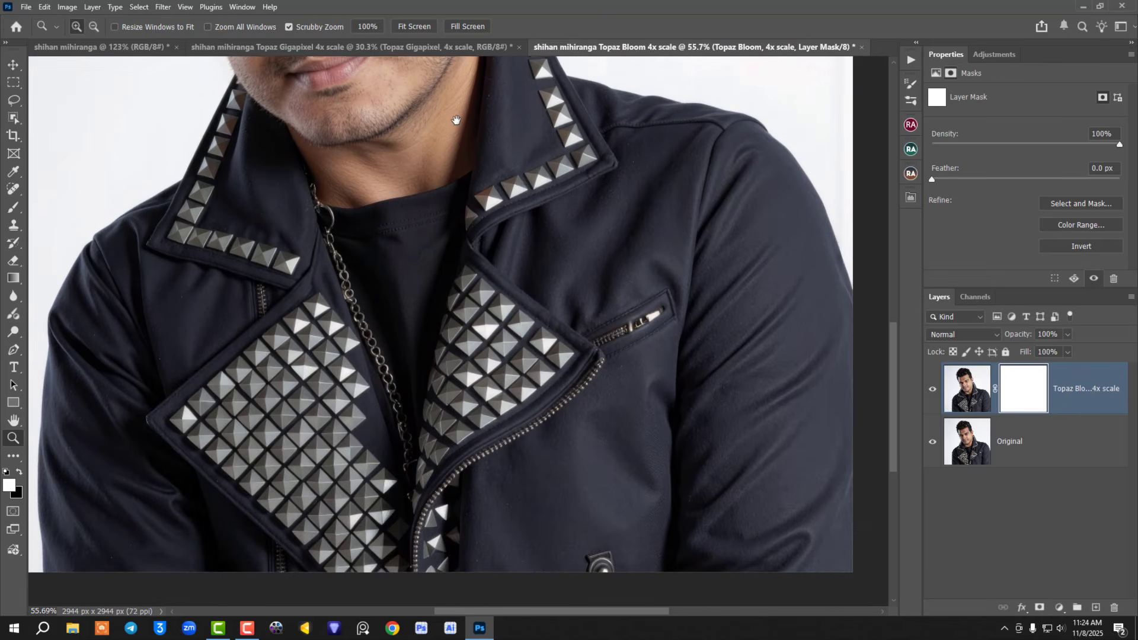
pyautogui.click(932, 389)
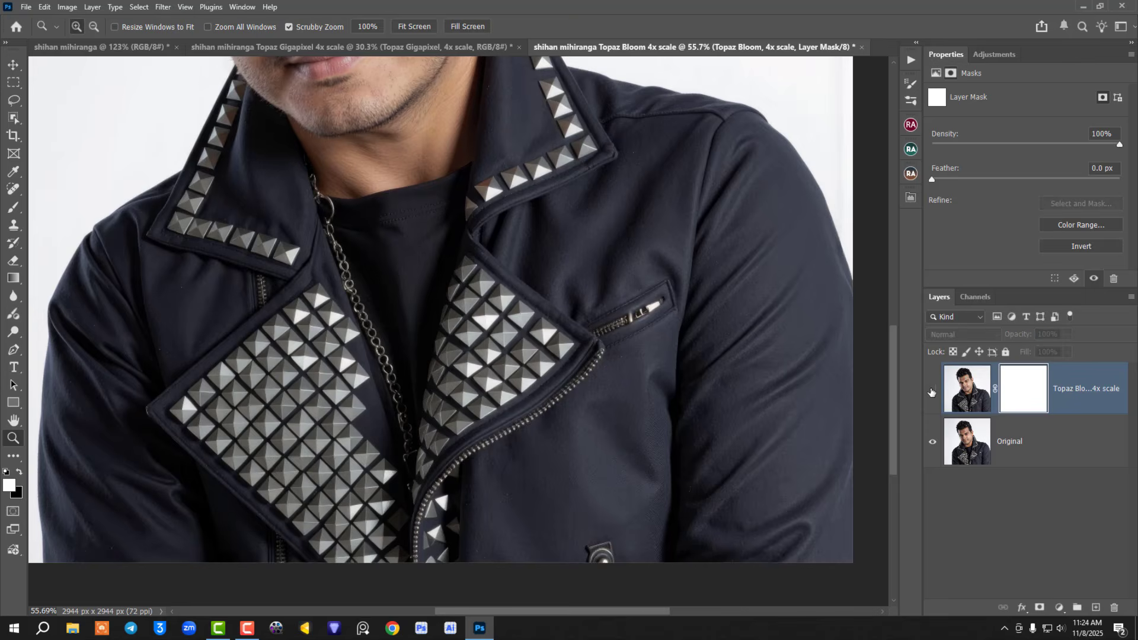
pyautogui.click(931, 391)
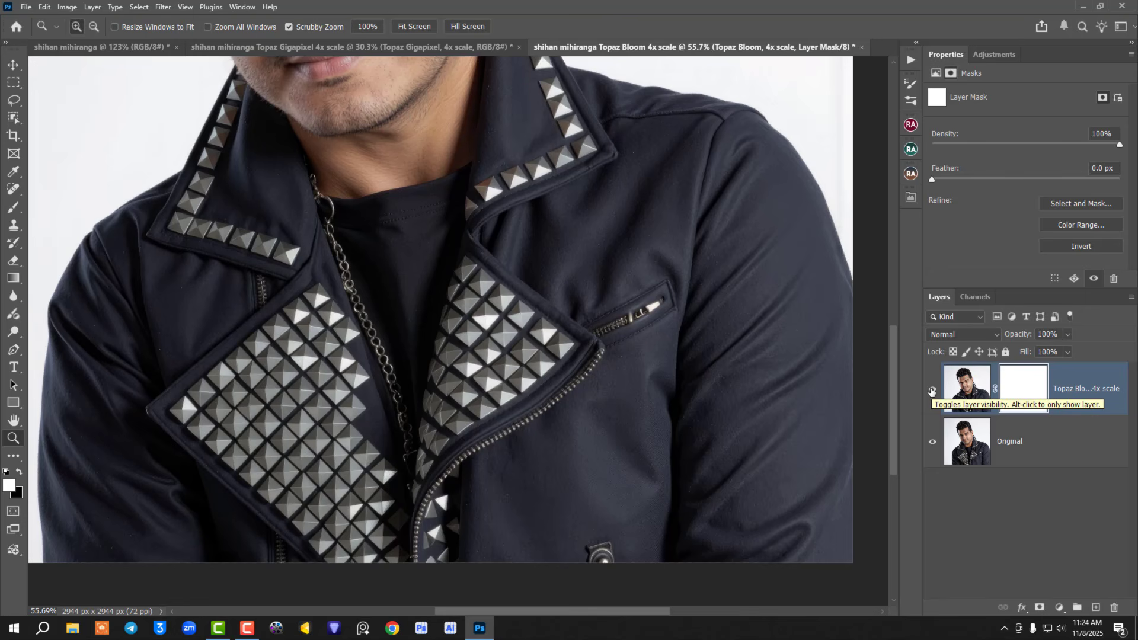
pyautogui.hotkey('ctrl', '0')
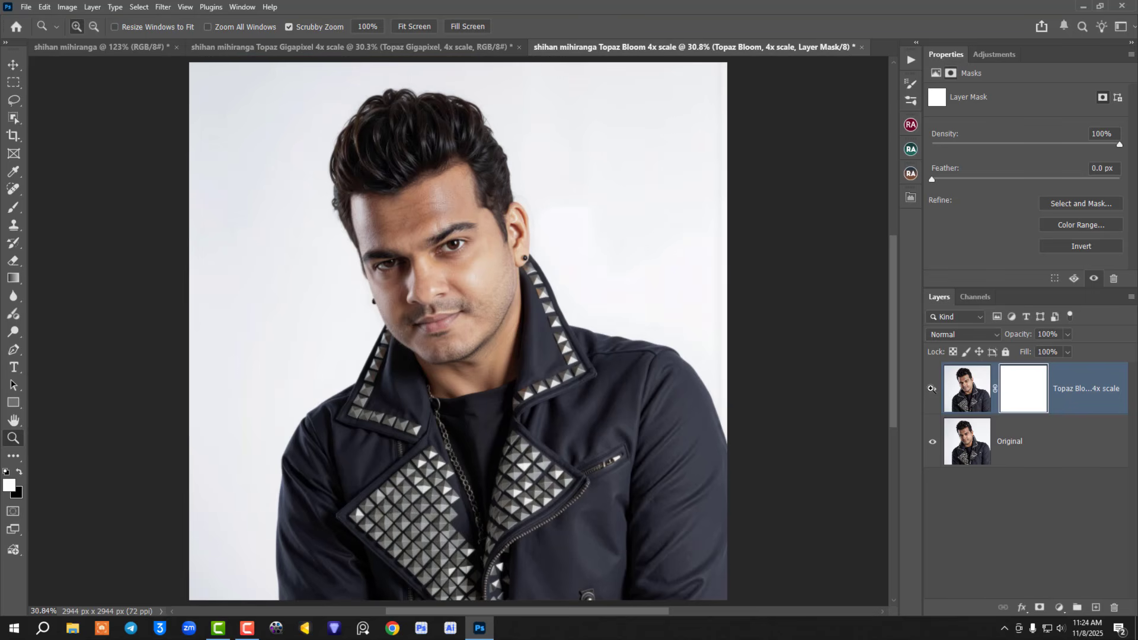
# Step: Copy the original photo as a new layer into the upper-left corner of the Topaz Bloom document for a size comparison
pyautogui.click(137, 47)
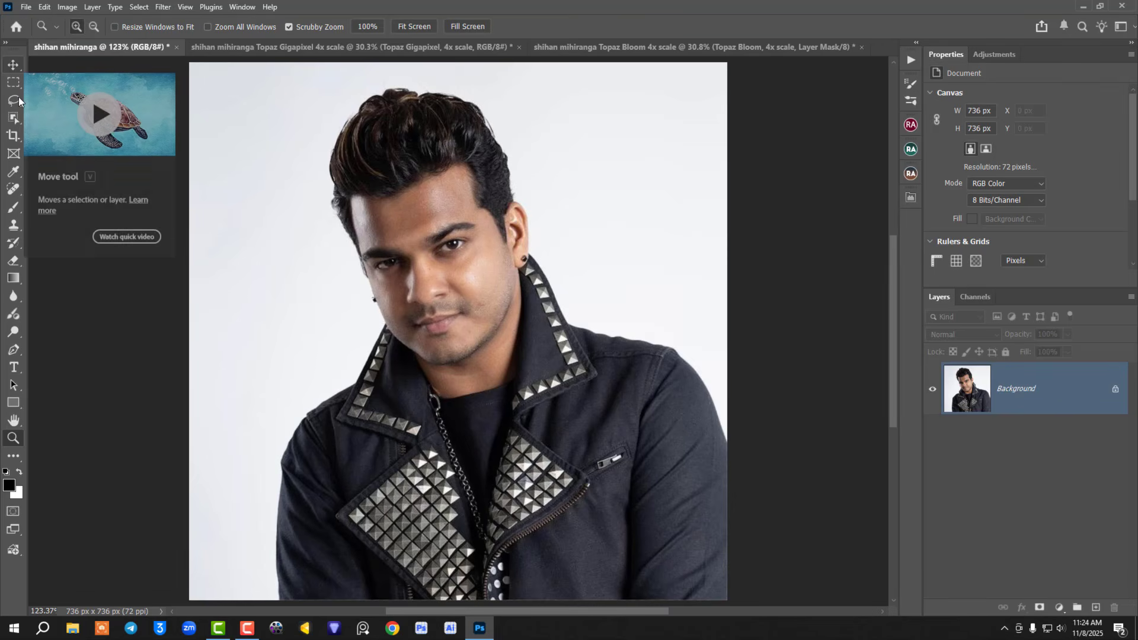
pyautogui.click(10, 67)
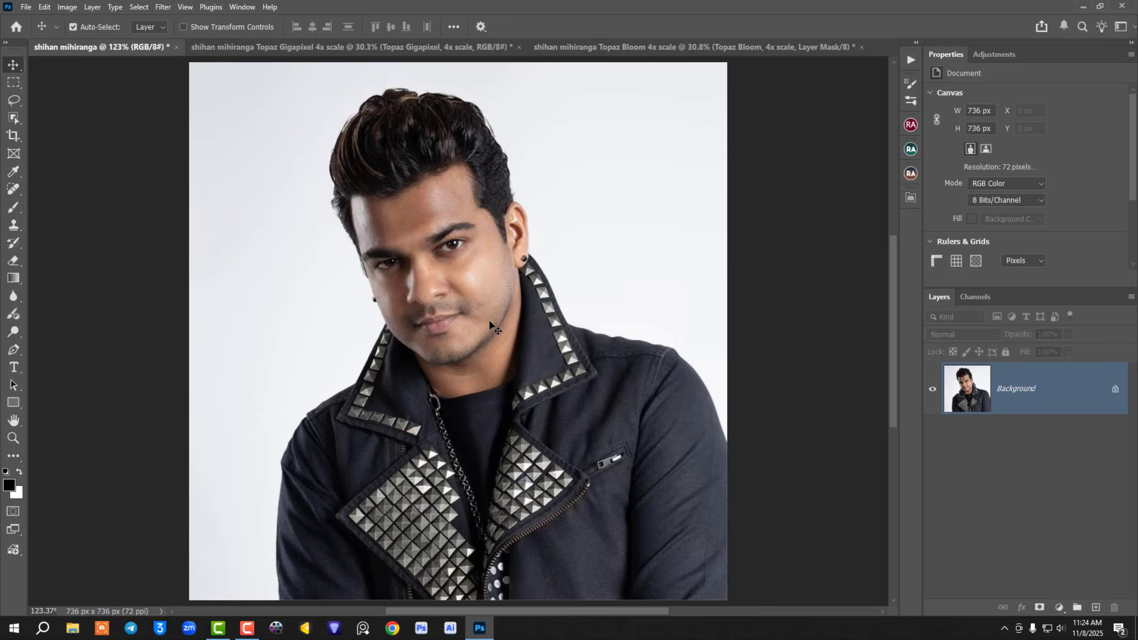
pyautogui.click(602, 48)
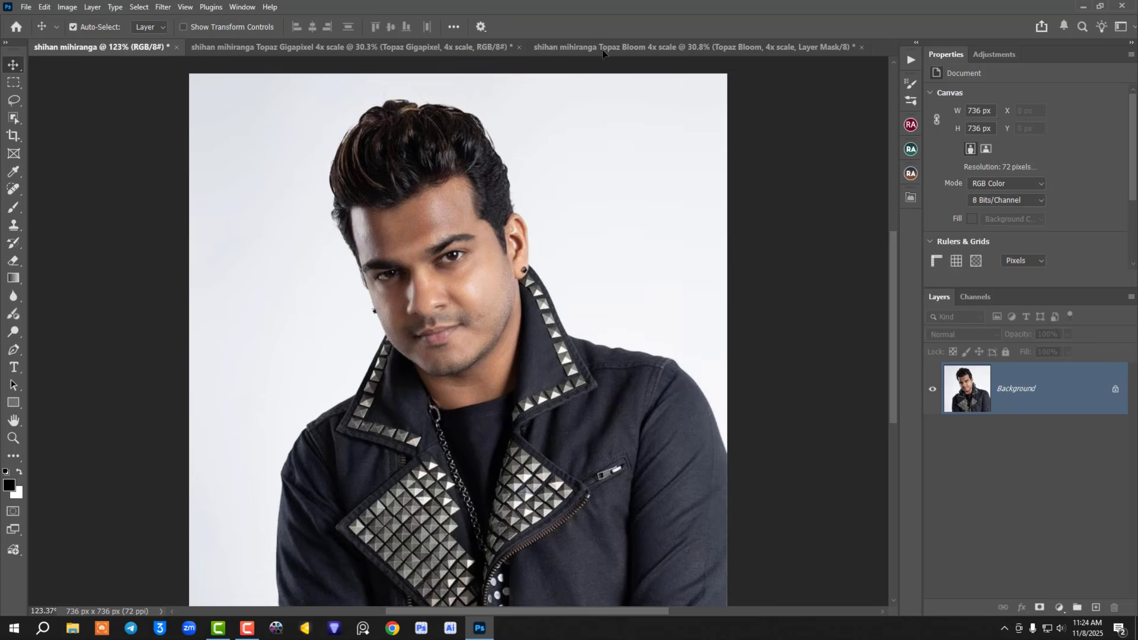
pyautogui.moveTo(603, 51); pyautogui.dragTo(489, 322)
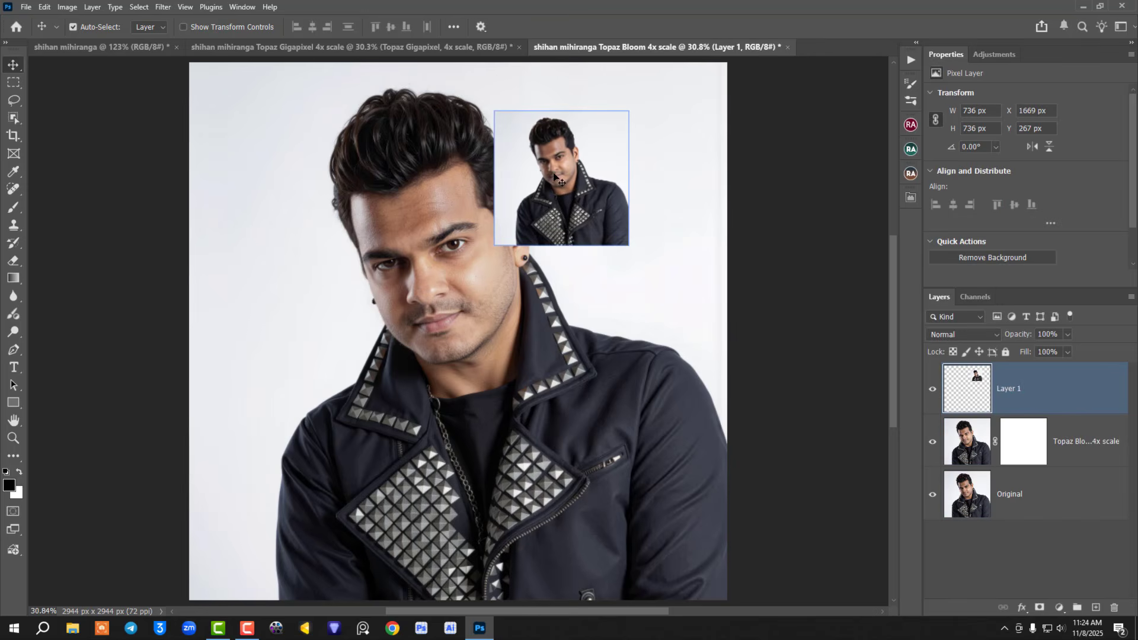
pyautogui.moveTo(536, 174); pyautogui.dragTo(277, 102)
pyautogui.click(183, 27)
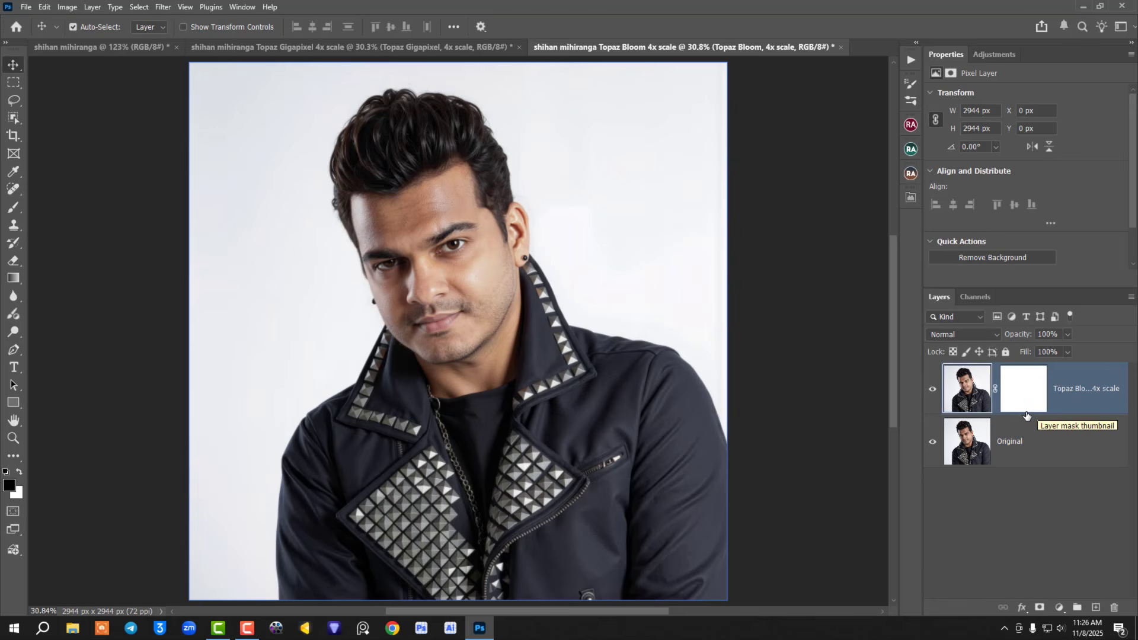
# Step: Stamp all visible layers into a new layer above the Topaz Bloom layer and open it in the Camera Raw Filter
pyautogui.press('ctrl')
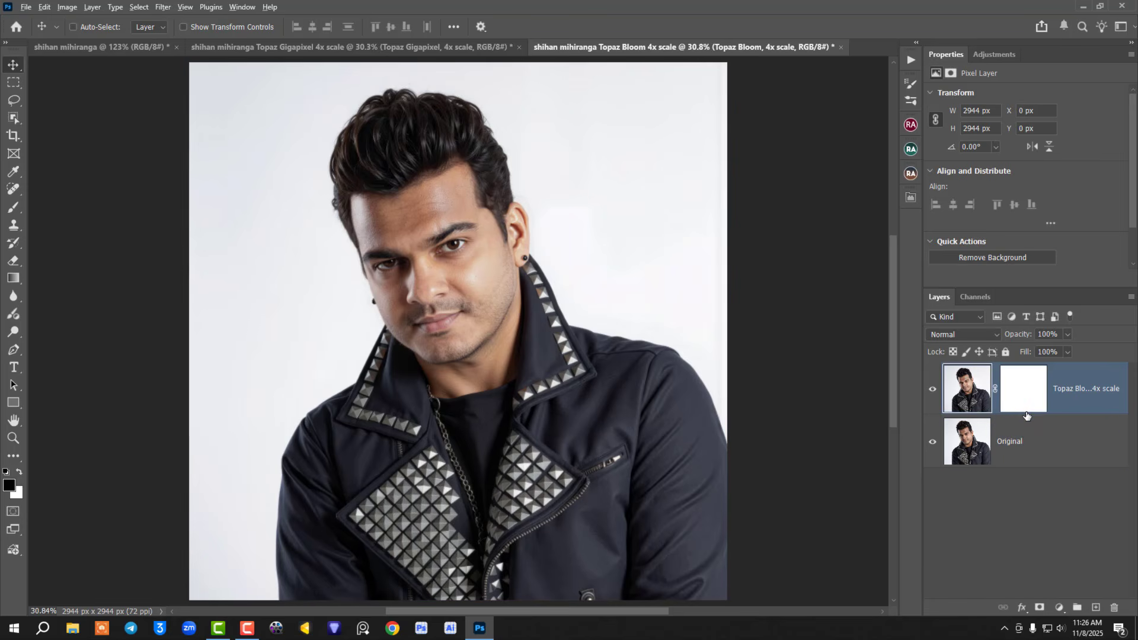
pyautogui.hotkey('ctrl', 'shift', 'alt', 'e')
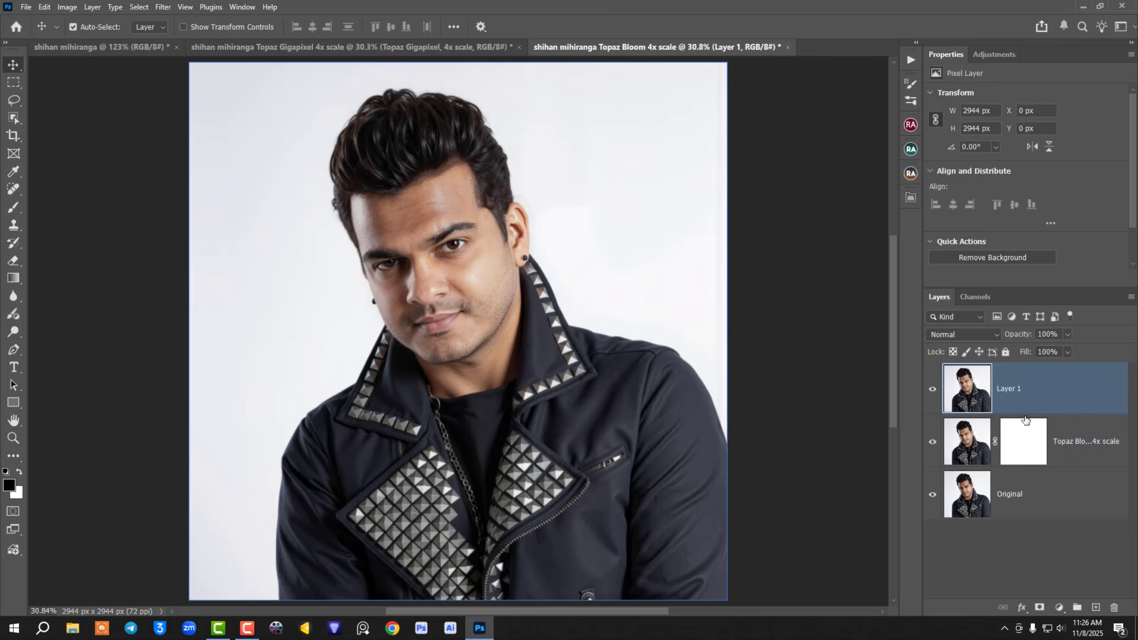
pyautogui.click(161, 7)
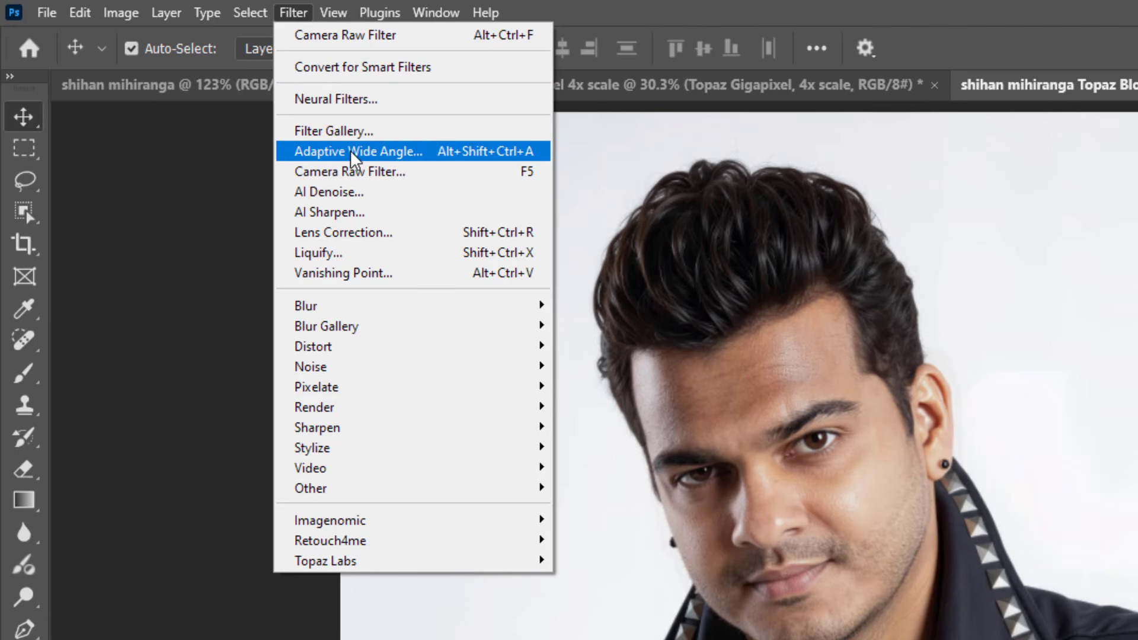
pyautogui.click(492, 176)
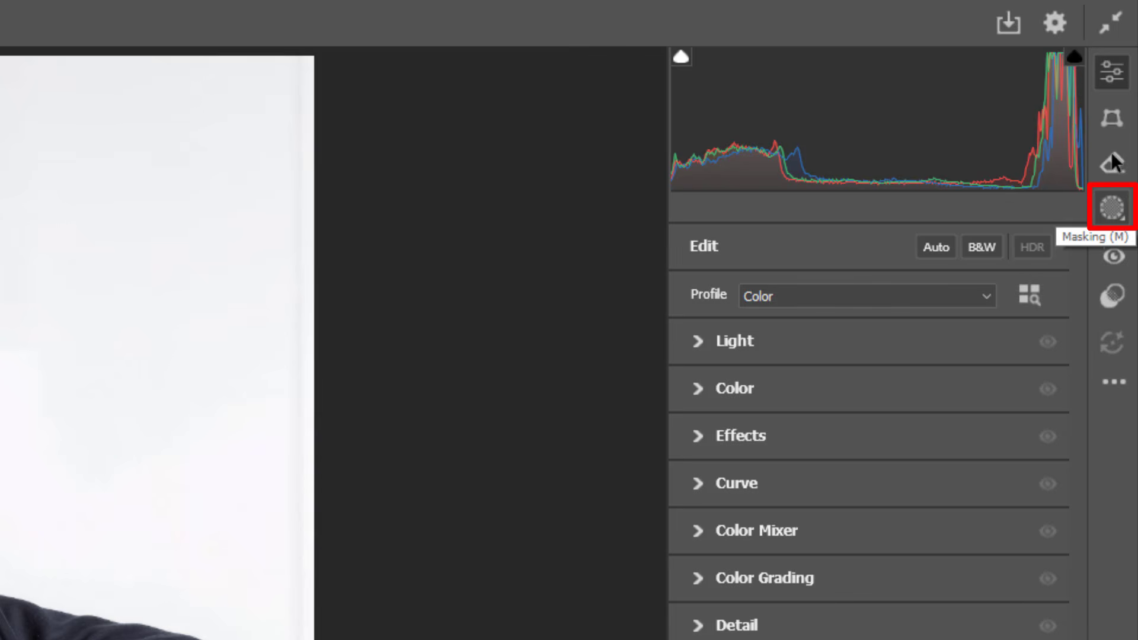
# Step: Create a single mask of Person 1 covering Facial Skin, Body Skin and Facial Hair
pyautogui.click(1107, 210)
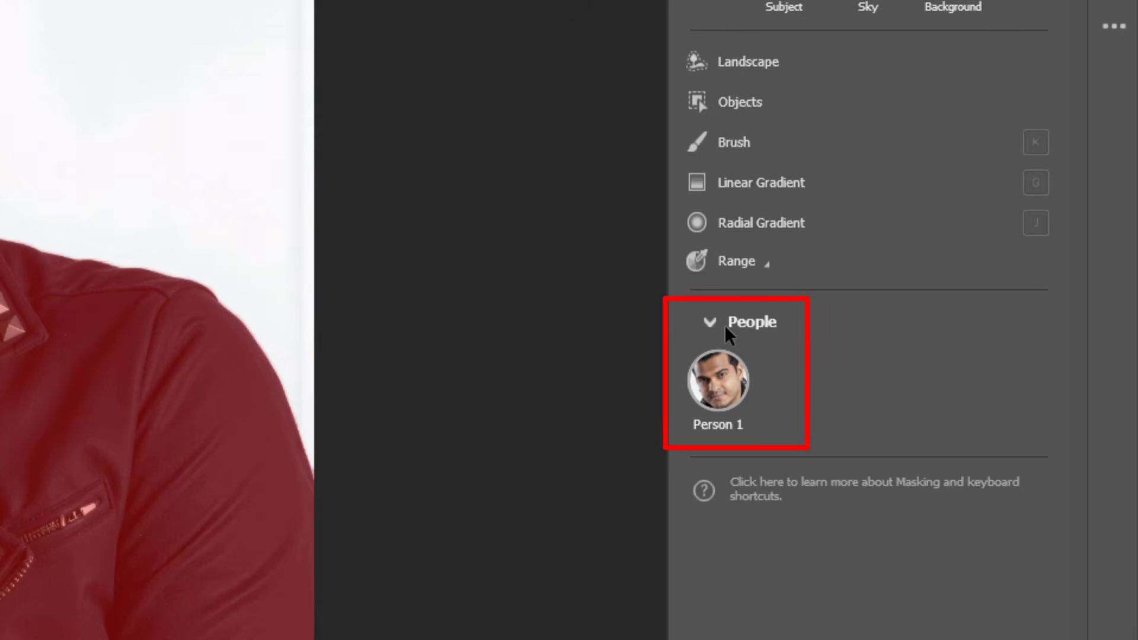
pyautogui.click(721, 368)
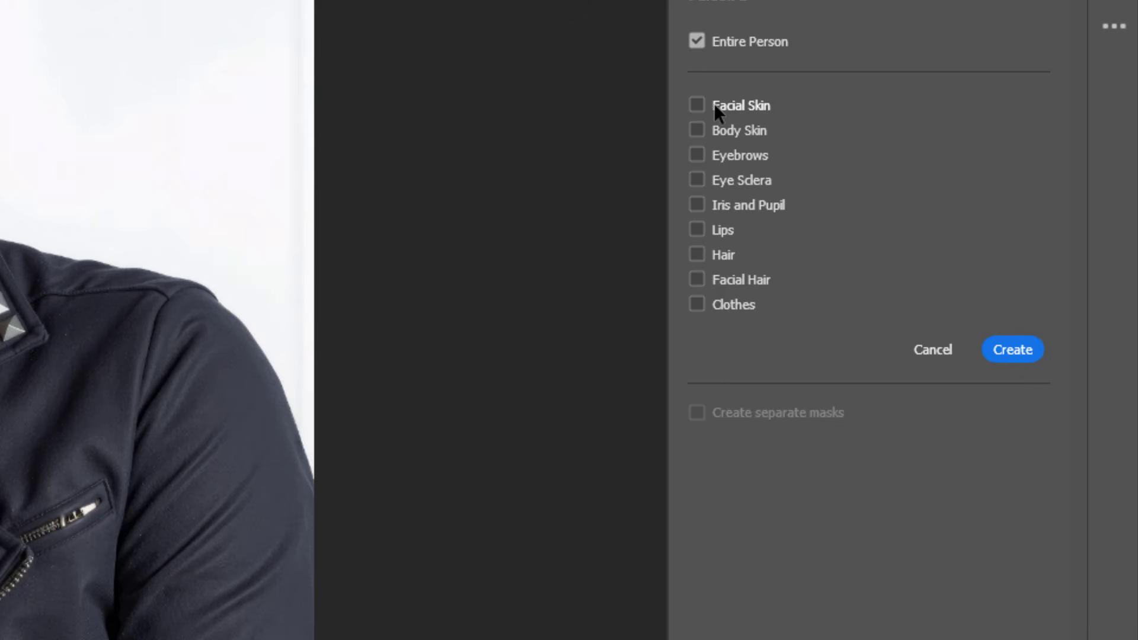
pyautogui.click(714, 106)
pyautogui.click(706, 134)
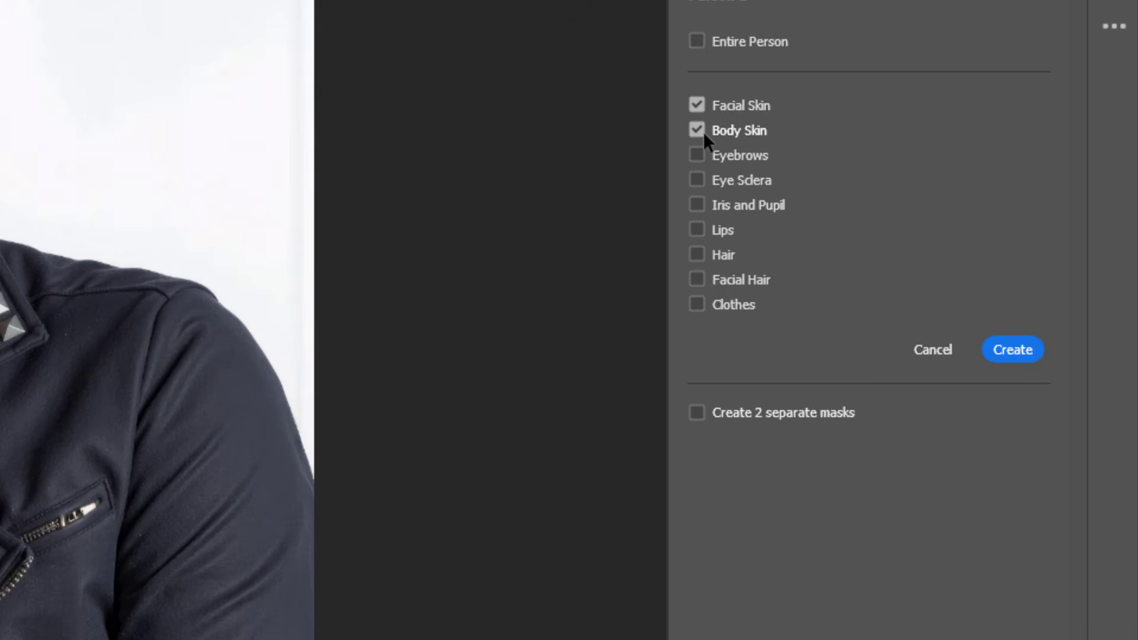
pyautogui.click(718, 280)
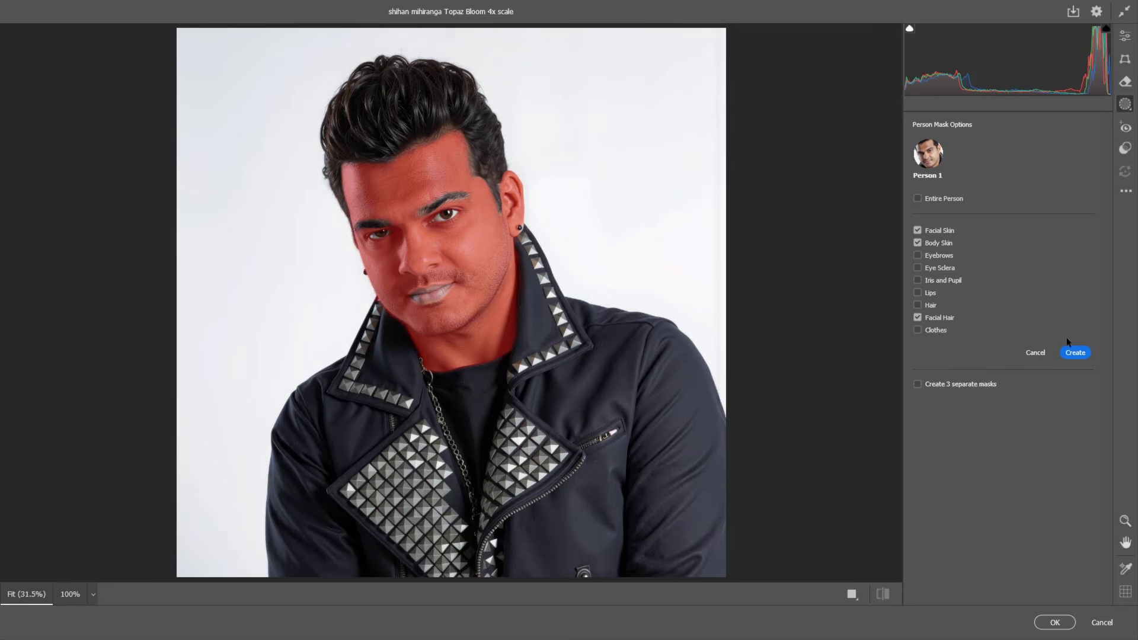
pyautogui.click(1073, 353)
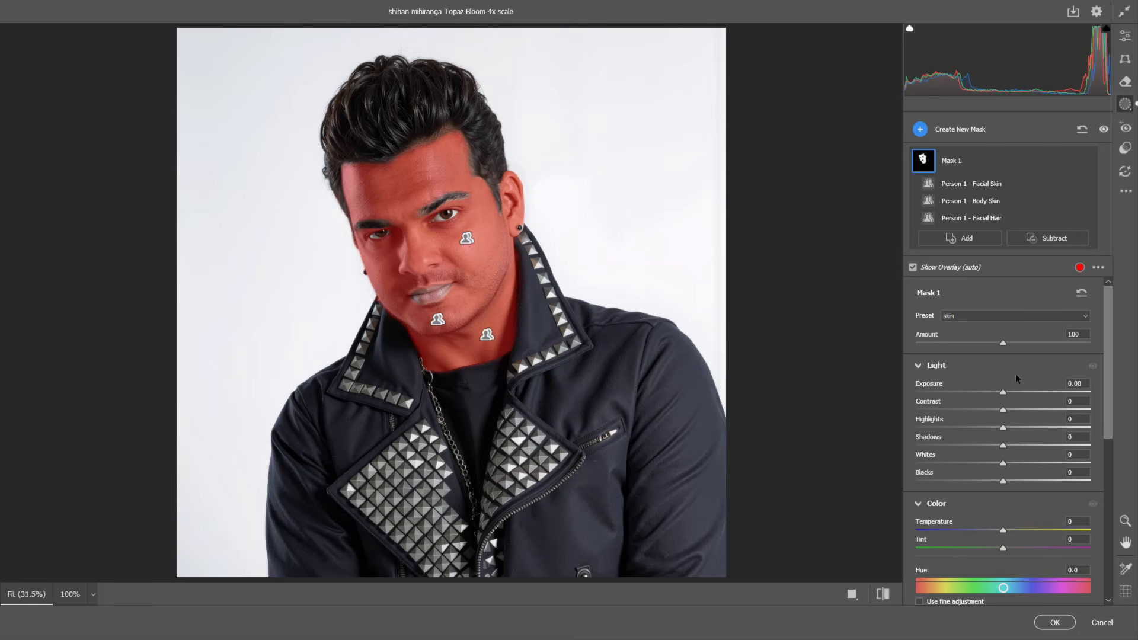
# Step: Set the skin mask's exposure to +0.15
pyautogui.click(918, 366)
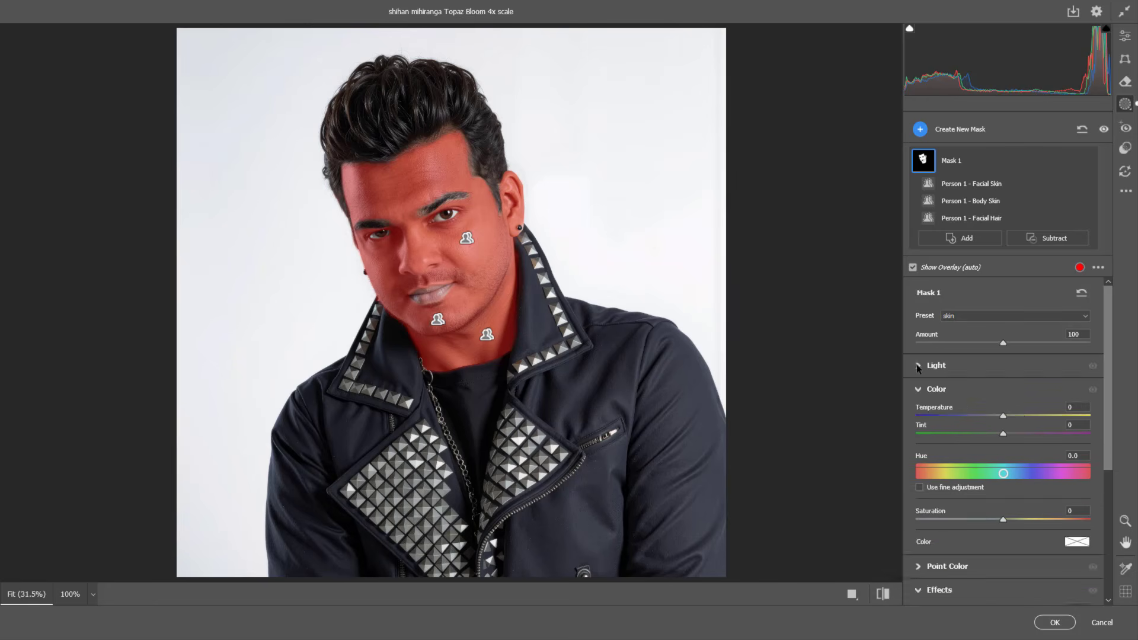
pyautogui.click(918, 366)
pyautogui.moveTo(1004, 392); pyautogui.dragTo(1007, 390)
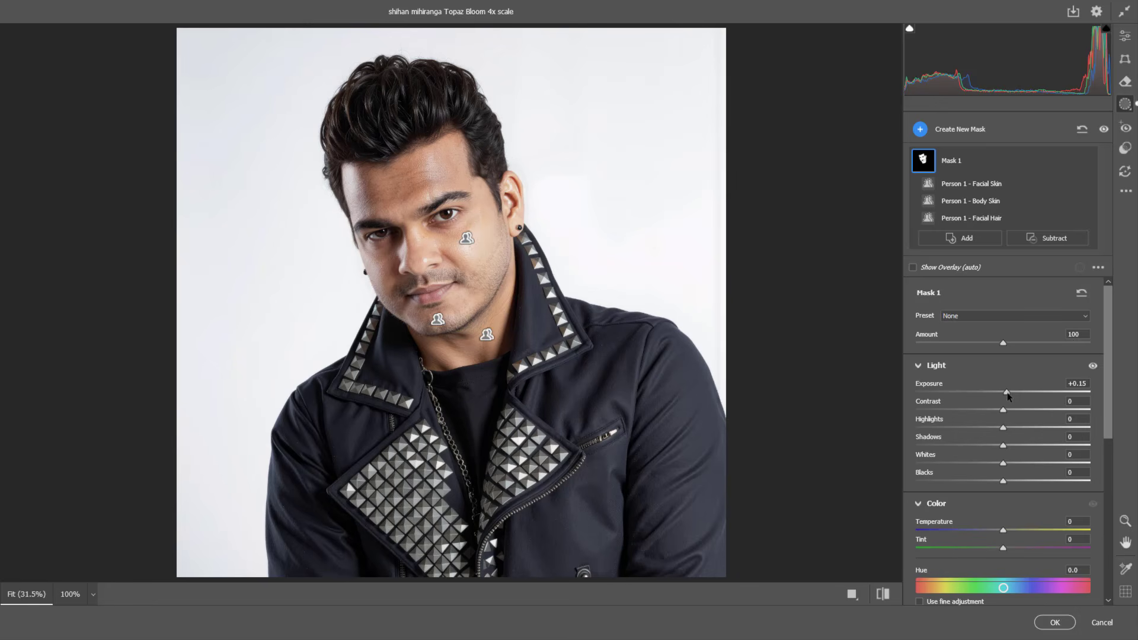
# Step: Set the skin mask's highlights to -42, shadows to +7, whites to +7 and blacks to +10
pyautogui.moveTo(1005, 428); pyautogui.dragTo(952, 422)
pyautogui.moveTo(1004, 446)
pyautogui.mouseDown()
pyautogui.moveTo(1021, 444)
pyautogui.moveTo(996, 445)
pyautogui.moveTo(1010, 445)
pyautogui.mouseUp()
pyautogui.moveTo(1002, 462); pyautogui.dragTo(1009, 466)
pyautogui.moveTo(1006, 478)
pyautogui.mouseDown()
pyautogui.moveTo(1060, 481)
pyautogui.moveTo(976, 481)
pyautogui.moveTo(1013, 483)
pyautogui.mouseUp()
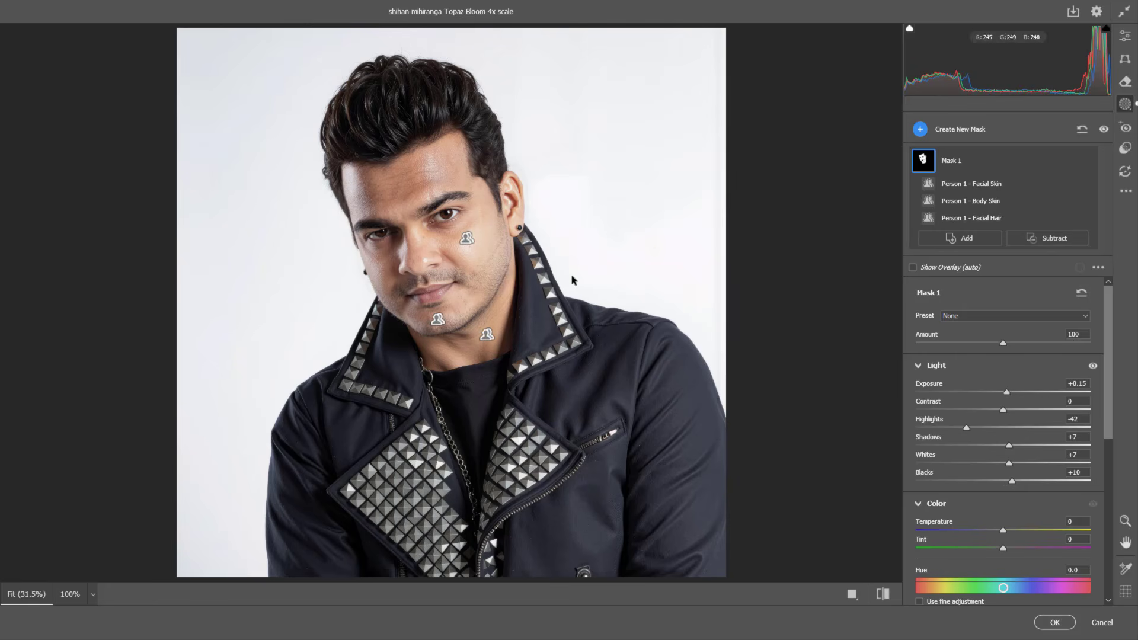
# Step: Set the skin mask's temperature to +9 and tint to +6
pyautogui.scroll(3, 537, 263)
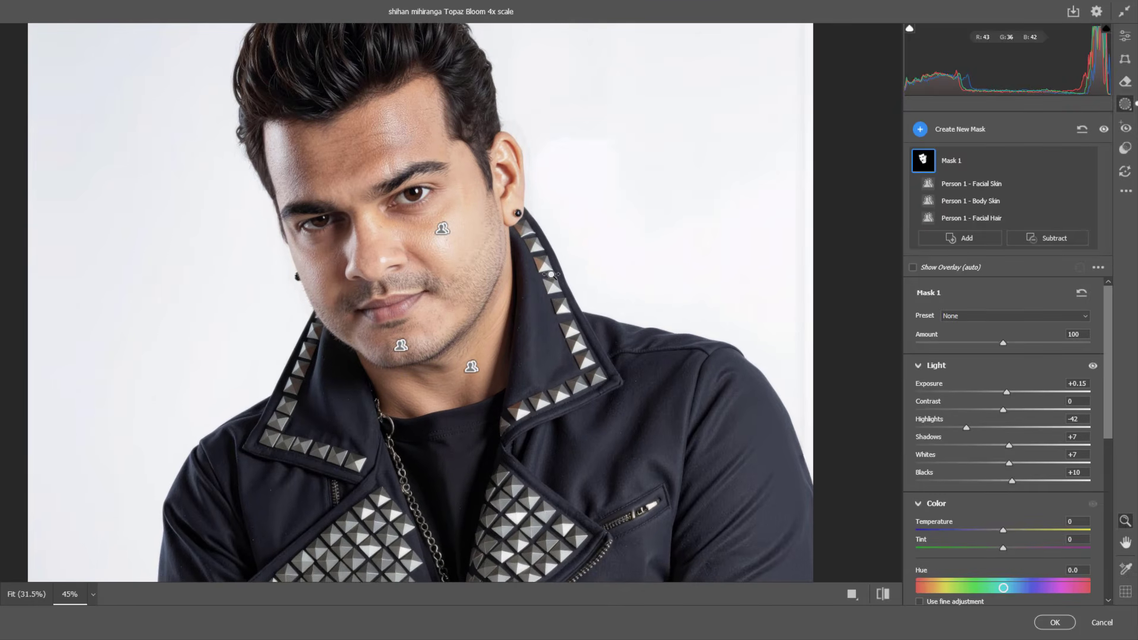
pyautogui.moveTo(1108, 381); pyautogui.dragTo(1101, 427)
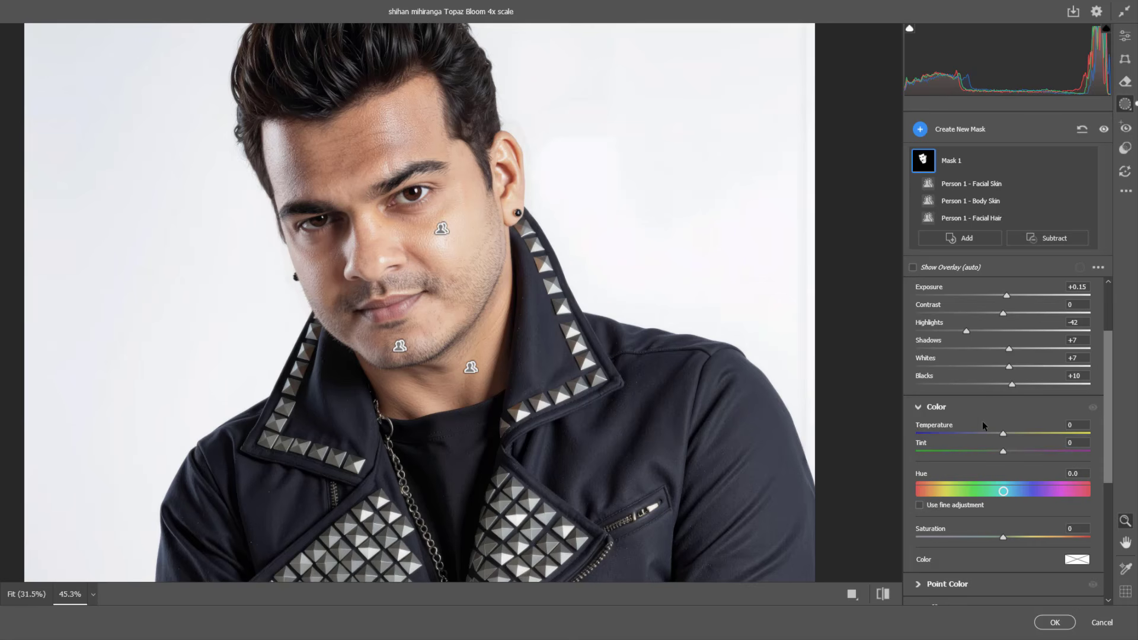
pyautogui.moveTo(1002, 433)
pyautogui.mouseDown()
pyautogui.moveTo(989, 432)
pyautogui.moveTo(1004, 428)
pyautogui.moveTo(1010, 447)
pyautogui.mouseUp()
pyautogui.moveTo(1005, 433); pyautogui.dragTo(1010, 433)
pyautogui.moveTo(1110, 363); pyautogui.dragTo(1102, 421)
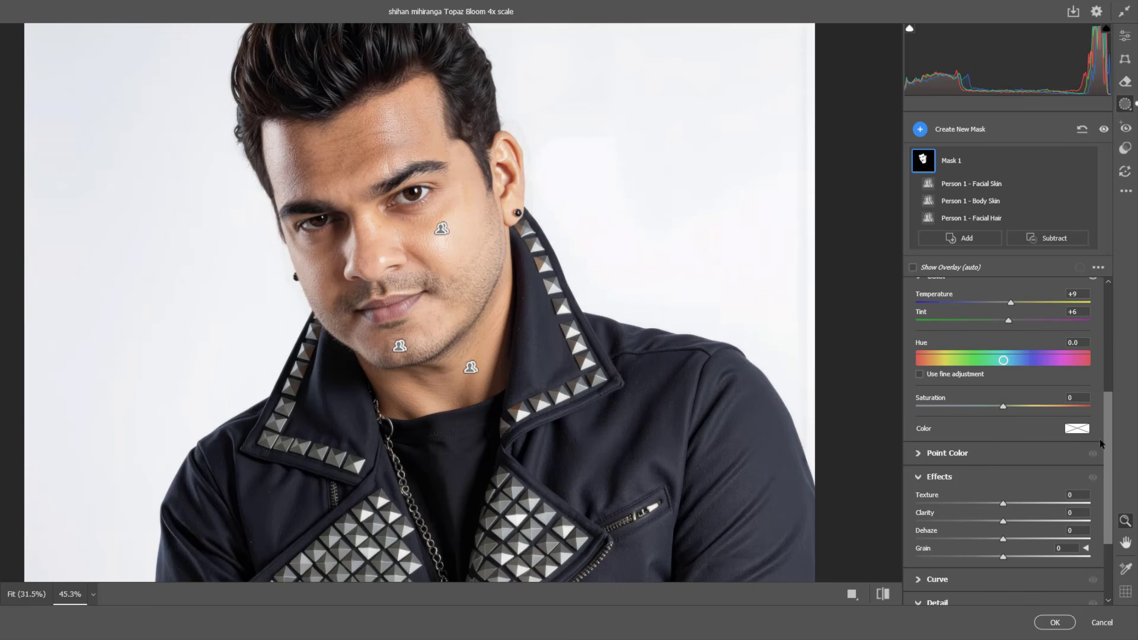
# Step: Set the skin mask's dehaze to -5 and texture to -19, and fine-tune its temperature
pyautogui.moveTo(1112, 416); pyautogui.dragTo(1108, 458)
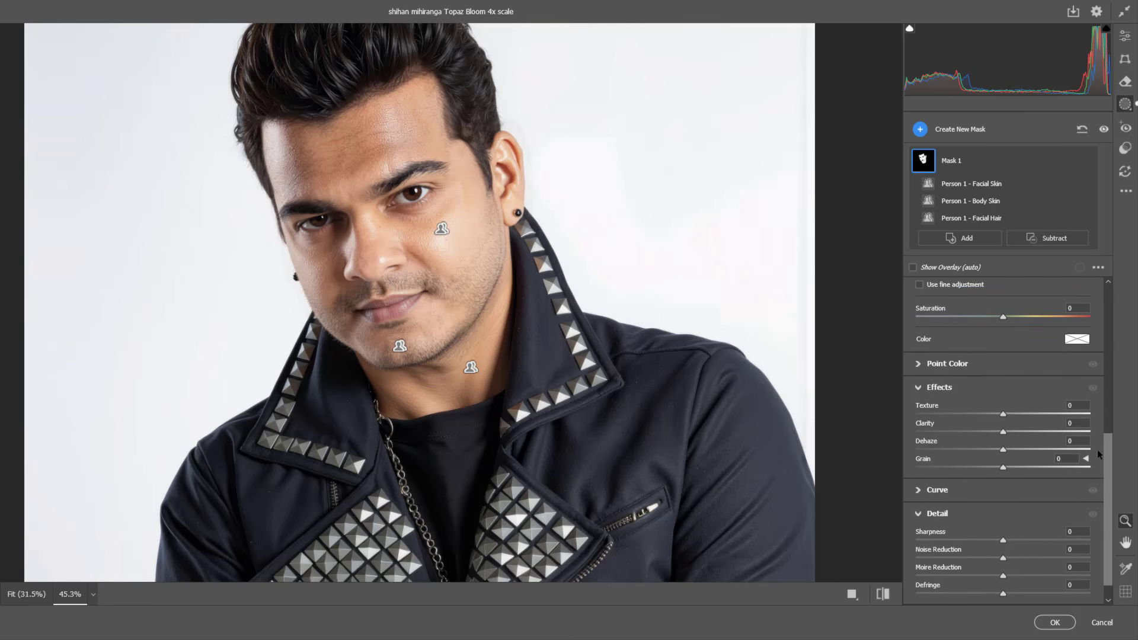
pyautogui.click(918, 388)
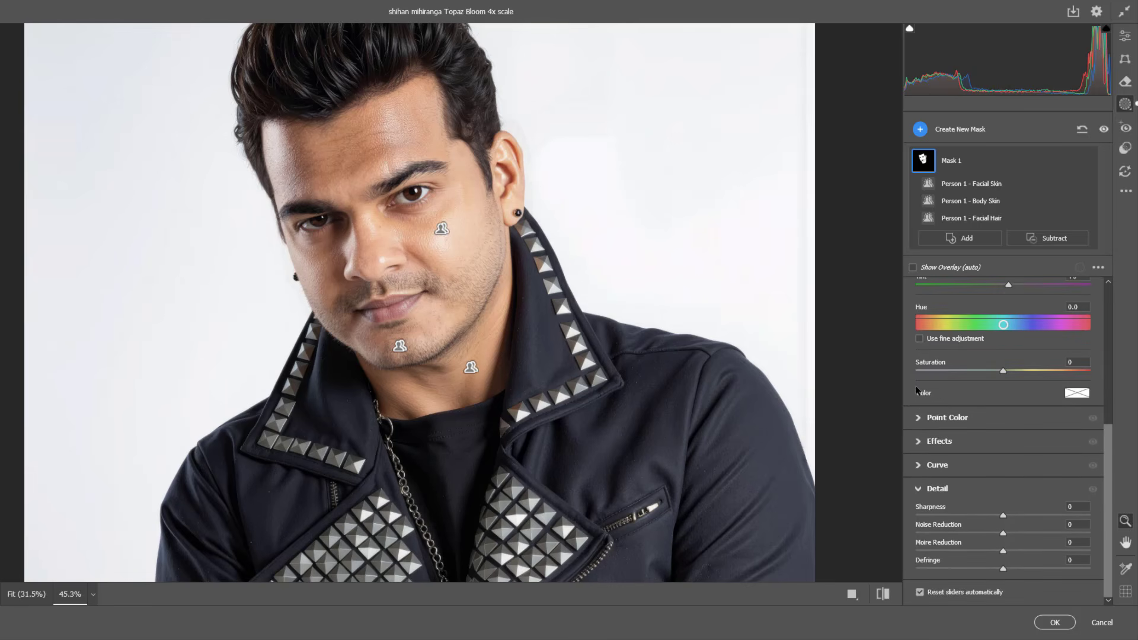
pyautogui.click(918, 442)
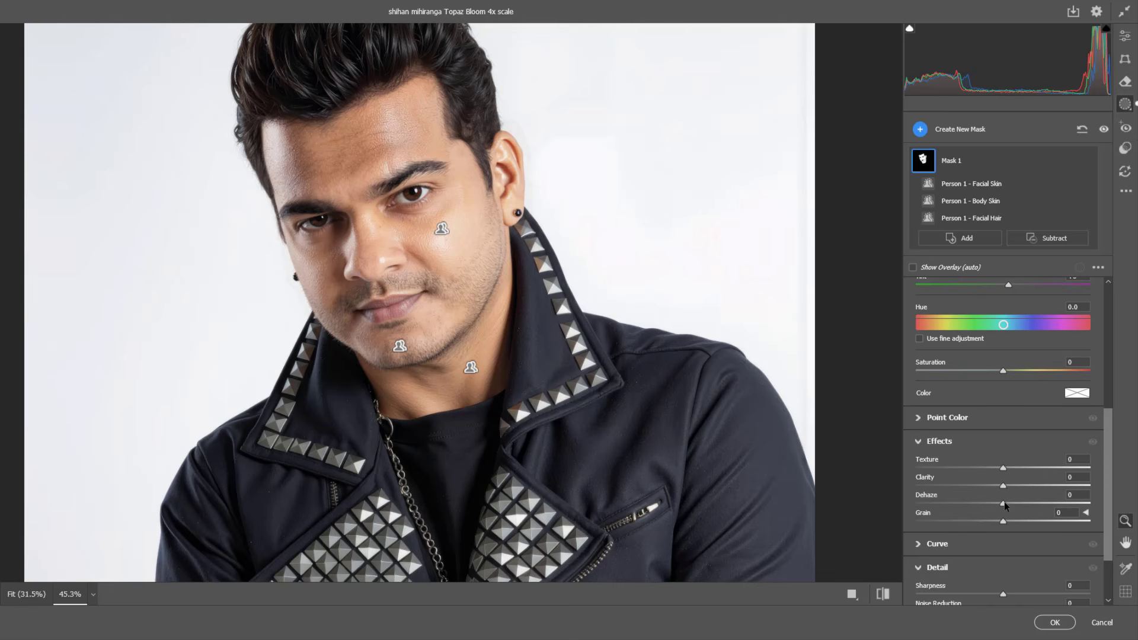
pyautogui.moveTo(1004, 503)
pyautogui.mouseDown()
pyautogui.moveTo(988, 502)
pyautogui.moveTo(1034, 500)
pyautogui.moveTo(1000, 503)
pyautogui.mouseUp()
pyautogui.moveTo(1002, 468); pyautogui.dragTo(986, 468)
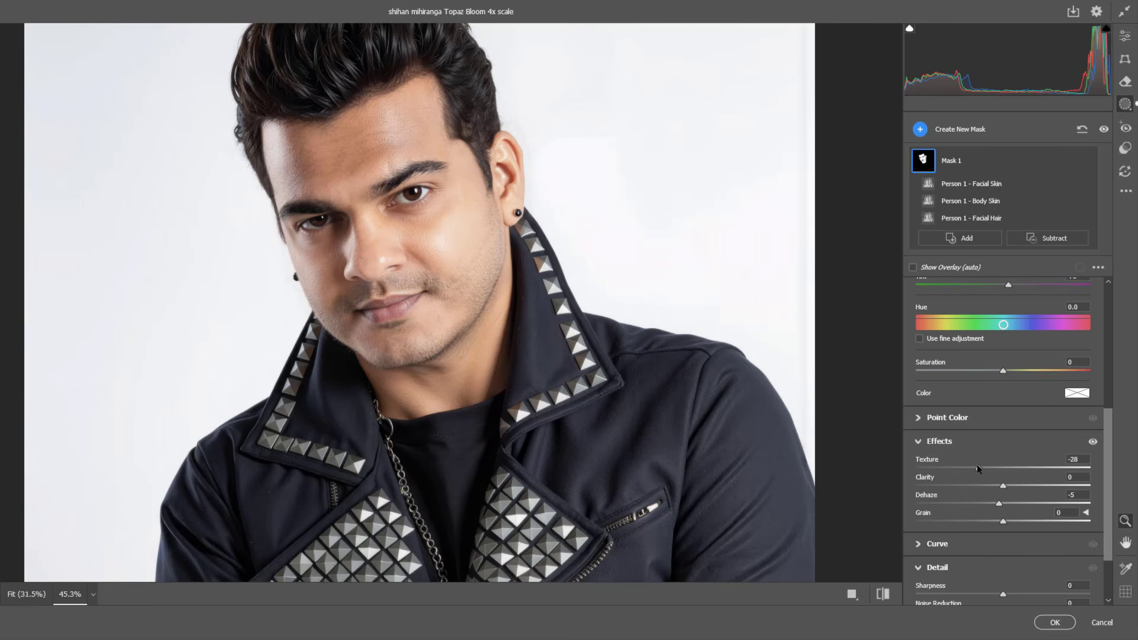
pyautogui.moveTo(977, 469); pyautogui.dragTo(985, 469)
pyautogui.scroll(4, 1110, 451)
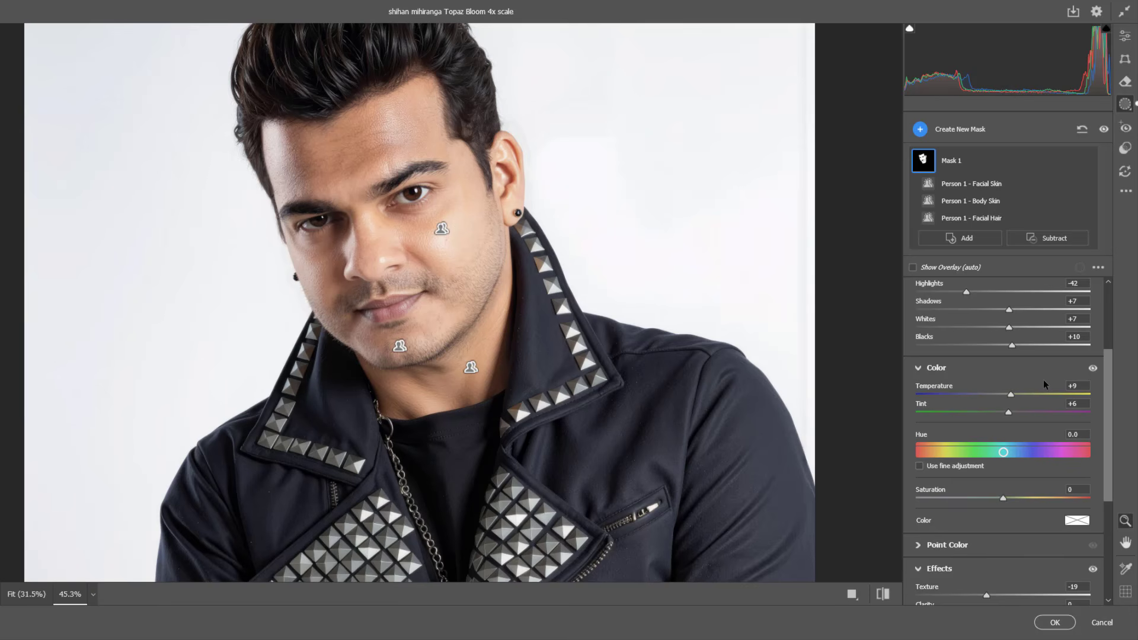
pyautogui.moveTo(1011, 394); pyautogui.dragTo(1011, 396)
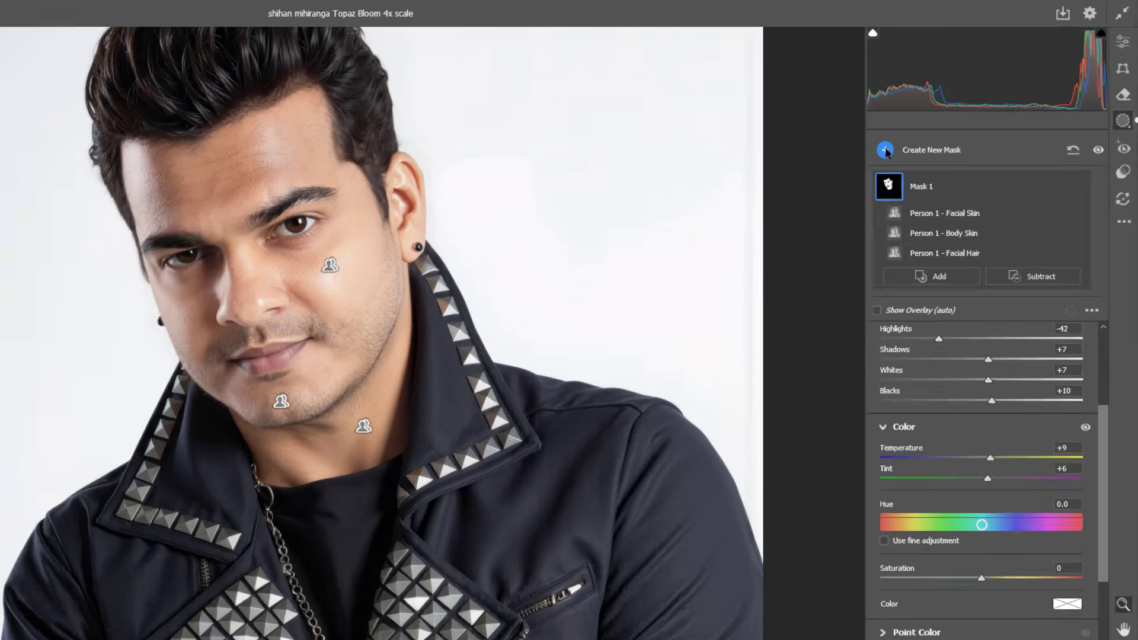
# Step: Create a new people mask of Person 1 covering only the Lips
pyautogui.click(920, 129)
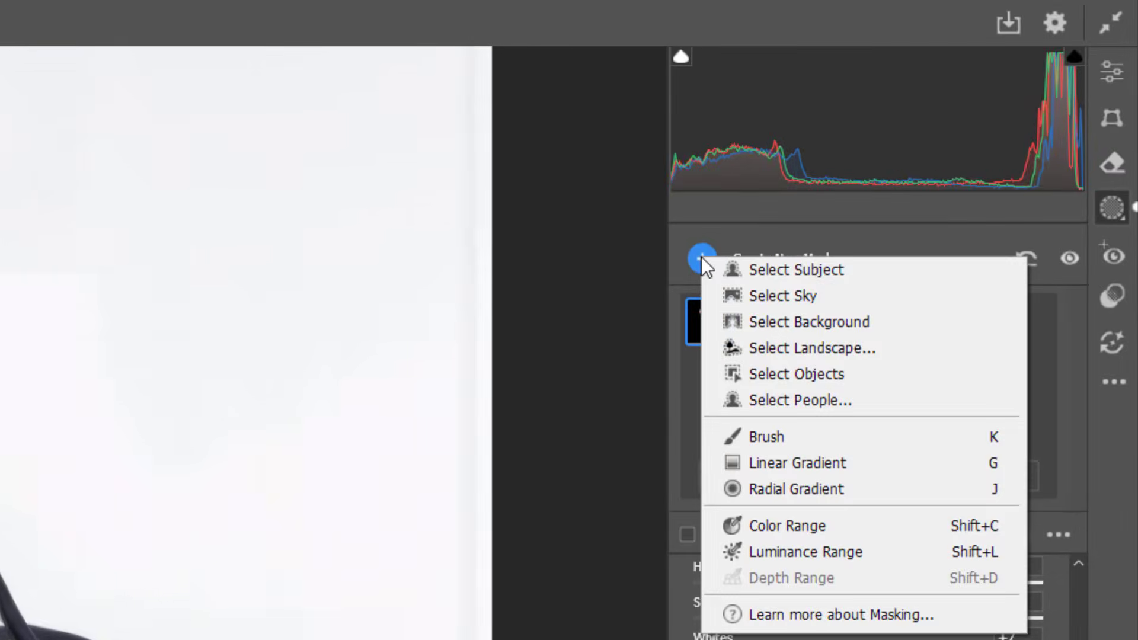
pyautogui.click(792, 398)
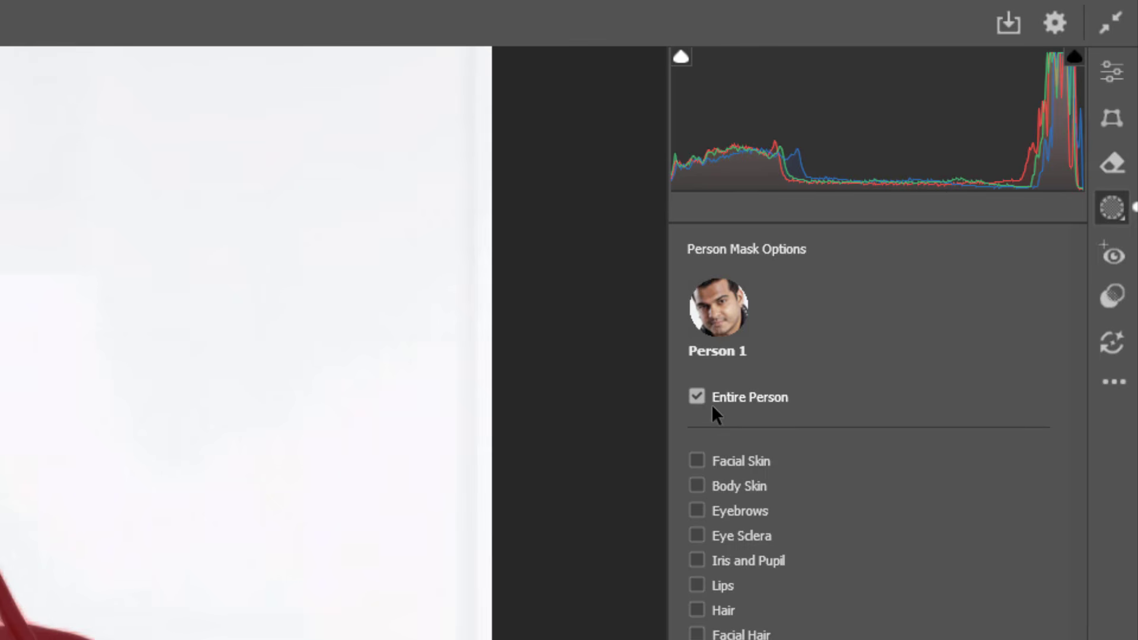
pyautogui.click(697, 584)
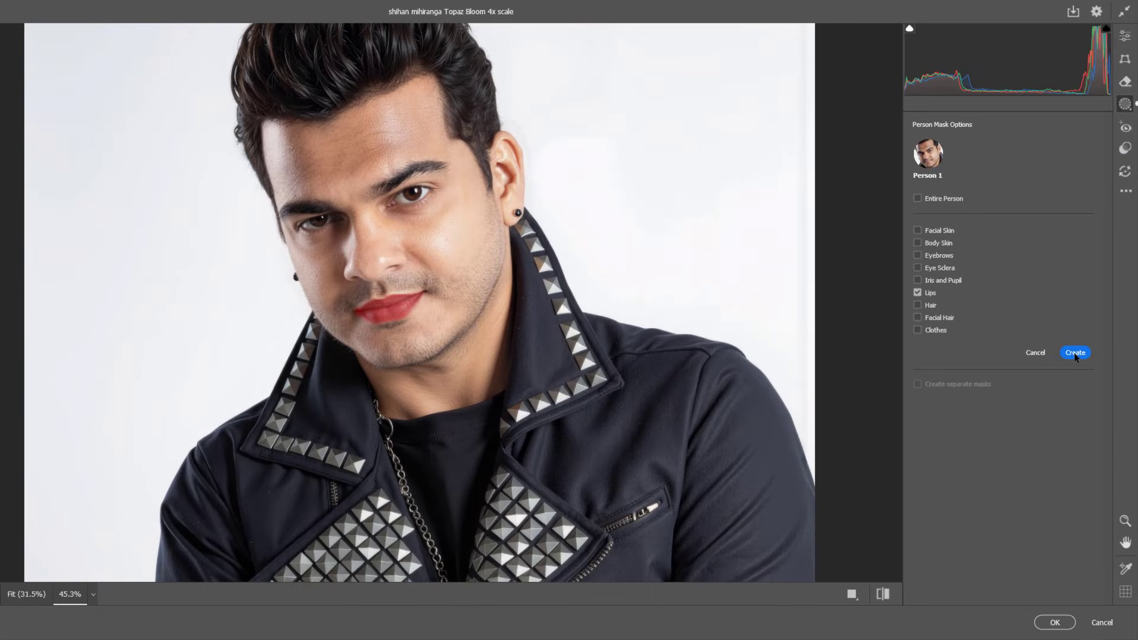
pyautogui.click(1072, 374)
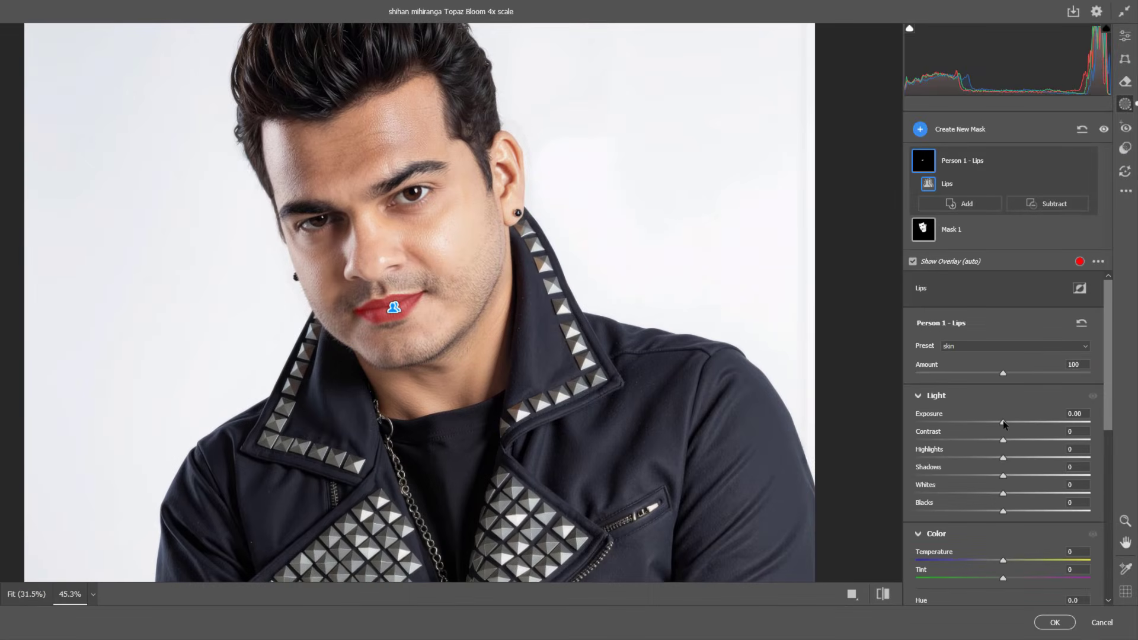
# Step: Darken the lips mask's shadows to -8, leaving exposure and blacks at 0
pyautogui.moveTo(1002, 421); pyautogui.dragTo(1003, 420)
pyautogui.moveTo(1110, 372); pyautogui.dragTo(1106, 408)
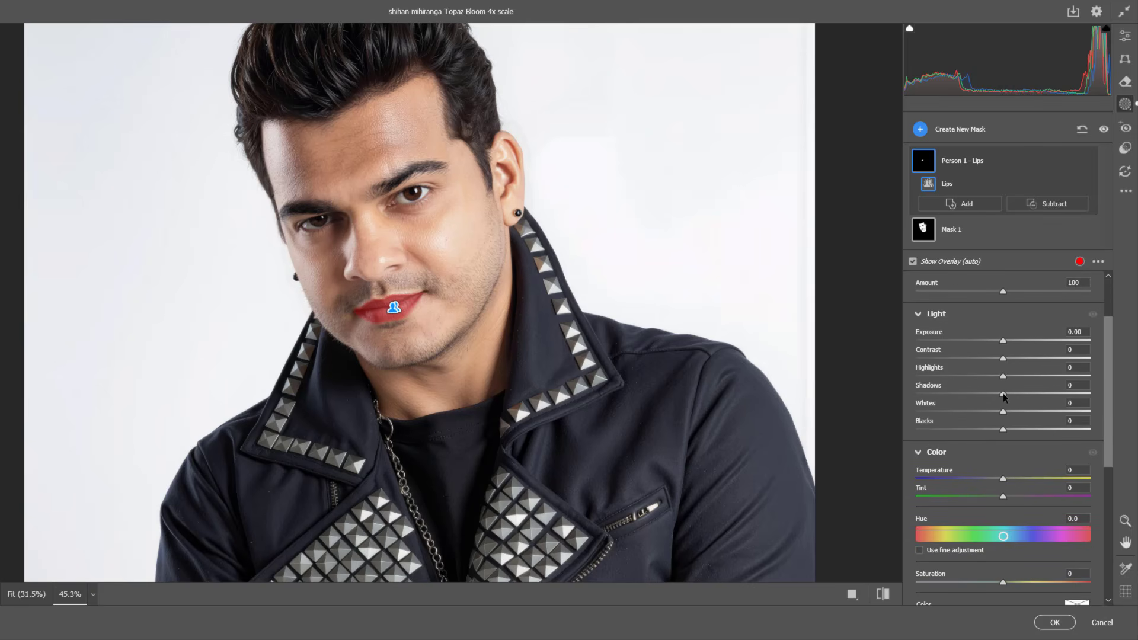
pyautogui.moveTo(1004, 396)
pyautogui.mouseDown()
pyautogui.moveTo(1014, 396)
pyautogui.moveTo(996, 394)
pyautogui.mouseUp()
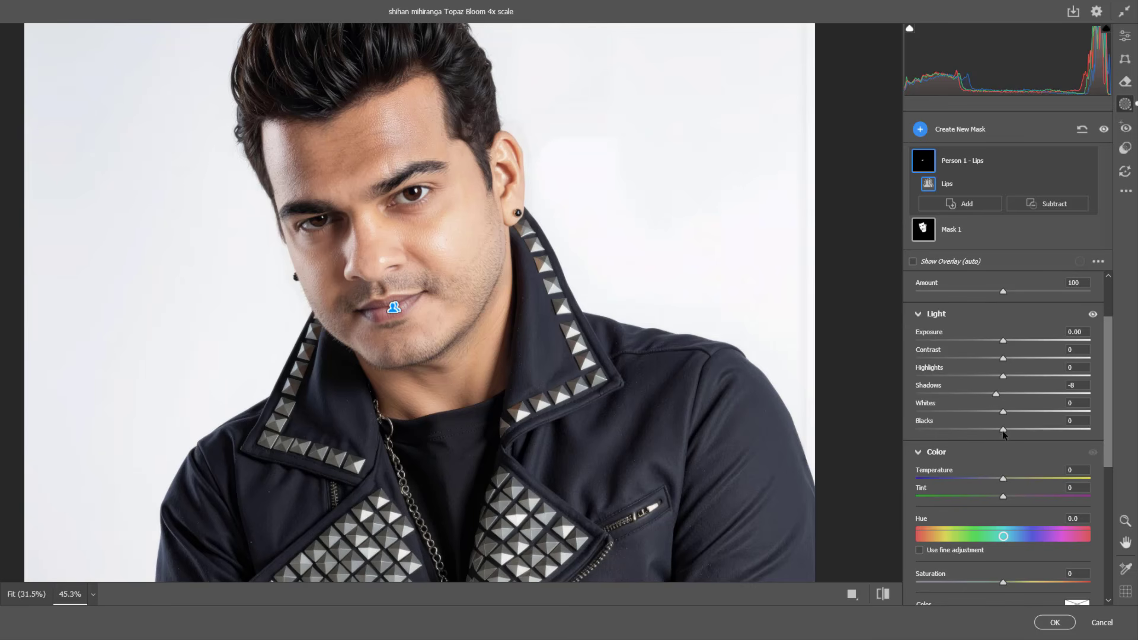
pyautogui.moveTo(1004, 431); pyautogui.dragTo(1008, 433)
pyautogui.doubleClick(1007, 434)
# Step: Set the lips mask's temperature to +15 and saturation to +26
pyautogui.moveTo(1003, 479)
pyautogui.mouseDown()
pyautogui.moveTo(1030, 477)
pyautogui.moveTo(1015, 474)
pyautogui.mouseUp()
pyautogui.moveTo(1106, 424); pyautogui.dragTo(1106, 469)
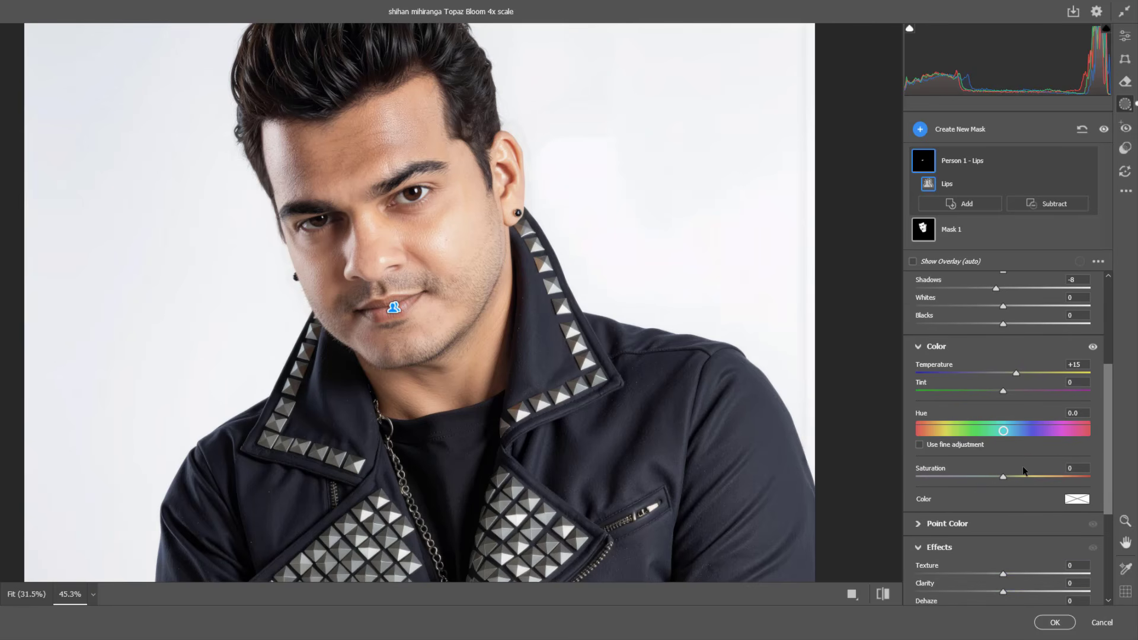
pyautogui.moveTo(1005, 479); pyautogui.dragTo(1040, 477)
pyautogui.moveTo(1040, 476); pyautogui.dragTo(1026, 475)
pyautogui.click(1005, 475)
# Step: Create a new people mask of Person 1 covering only the Eye Sclera
pyautogui.click(919, 130)
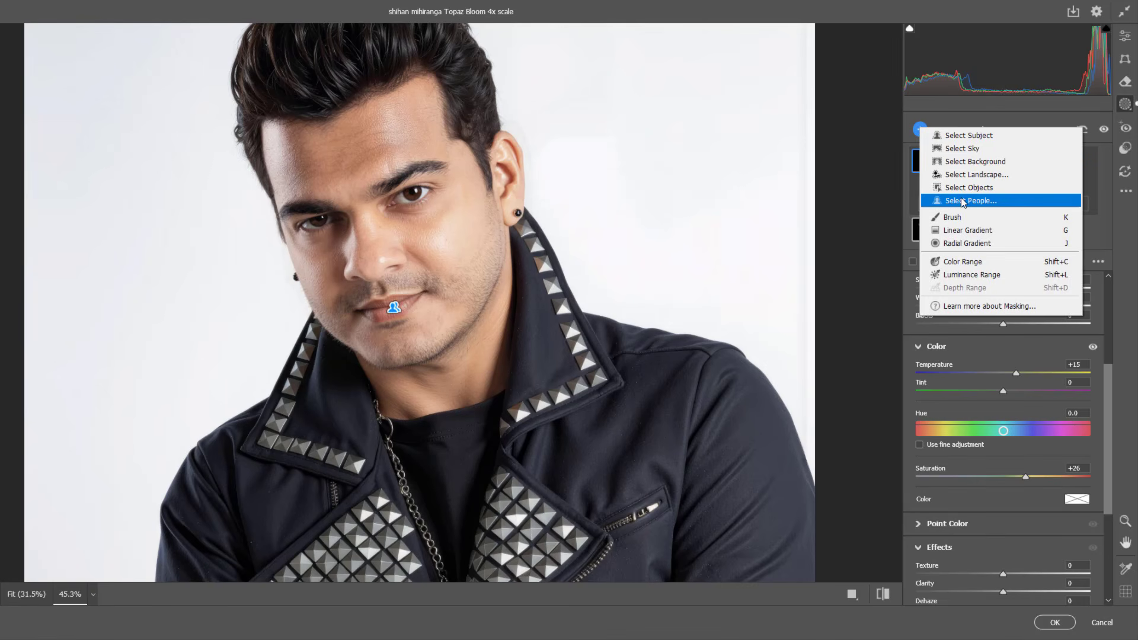
pyautogui.click(963, 201)
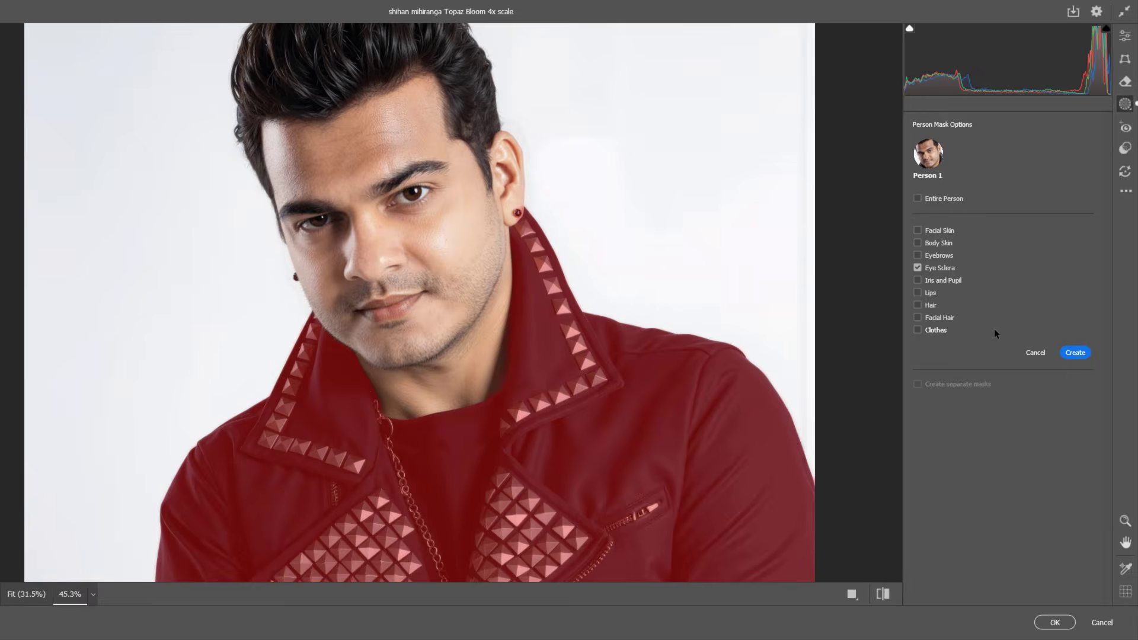
pyautogui.click(1075, 352)
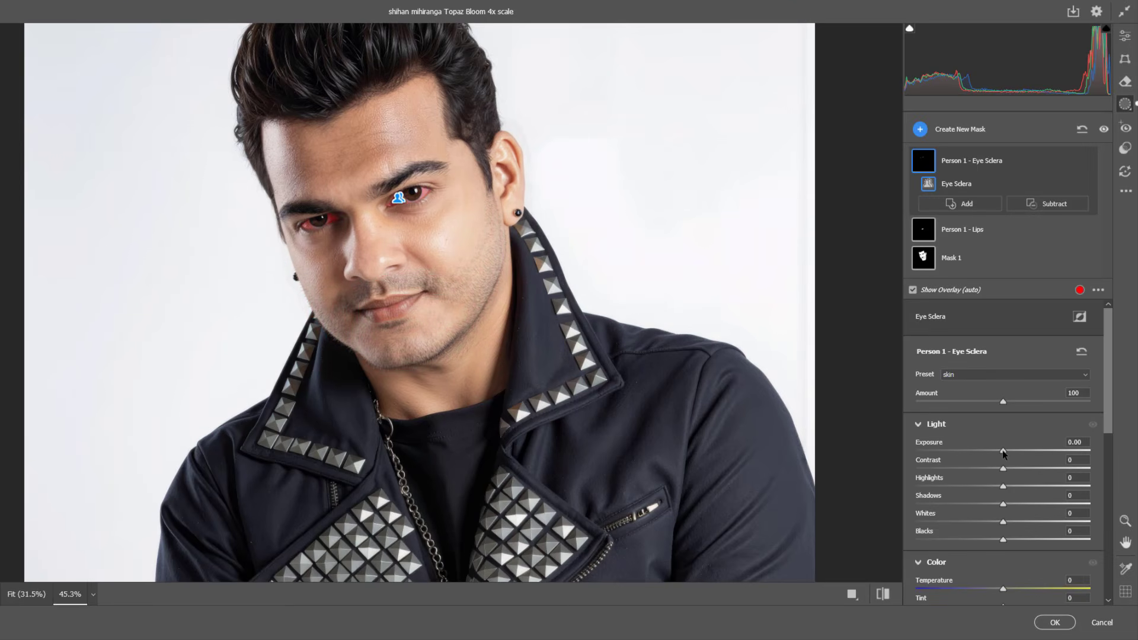
# Step: Brighten the eye sclera mask with exposure +0.35 and shadows +11, and cool its temperature to -10
pyautogui.moveTo(1003, 451); pyautogui.dragTo(1011, 454)
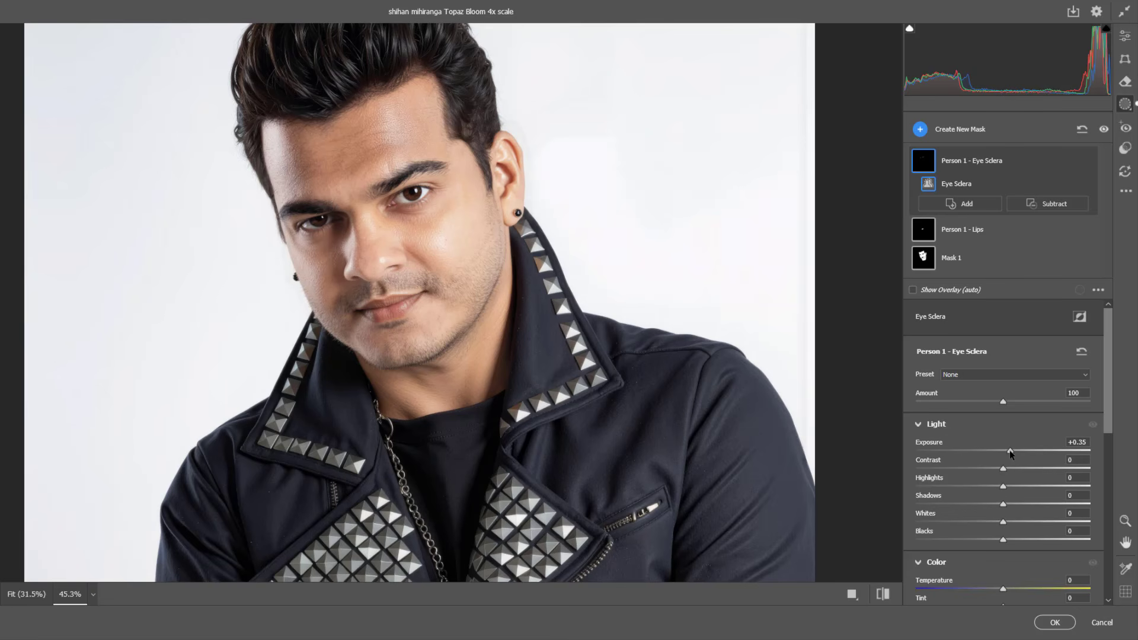
pyautogui.scroll(-3, 1103, 467)
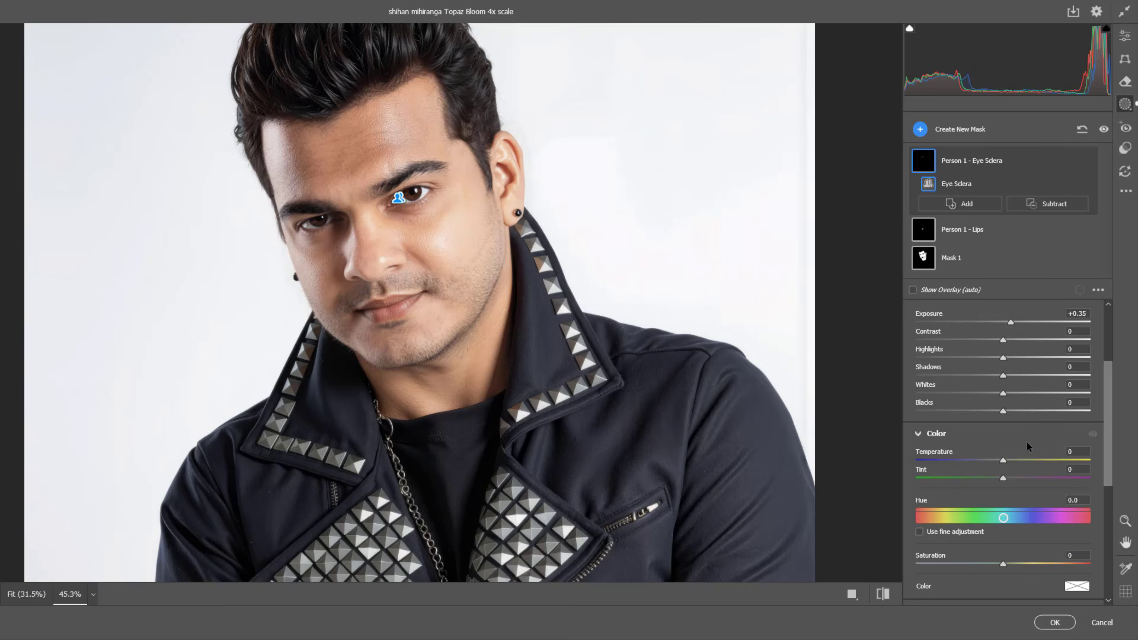
pyautogui.moveTo(1003, 460)
pyautogui.mouseDown()
pyautogui.moveTo(942, 461)
pyautogui.moveTo(992, 457)
pyautogui.mouseUp()
pyautogui.moveTo(1002, 375); pyautogui.dragTo(1012, 378)
pyautogui.moveTo(1109, 394); pyautogui.dragTo(1111, 330)
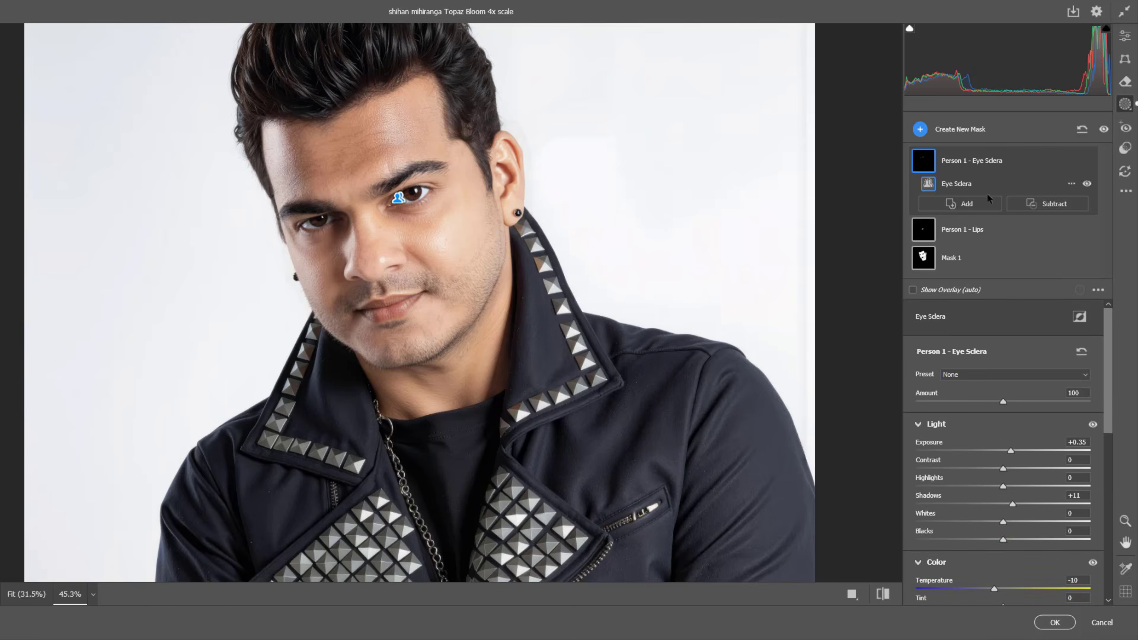
# Step: Create a new people mask of Person 1 covering only the Hair
pyautogui.click(921, 129)
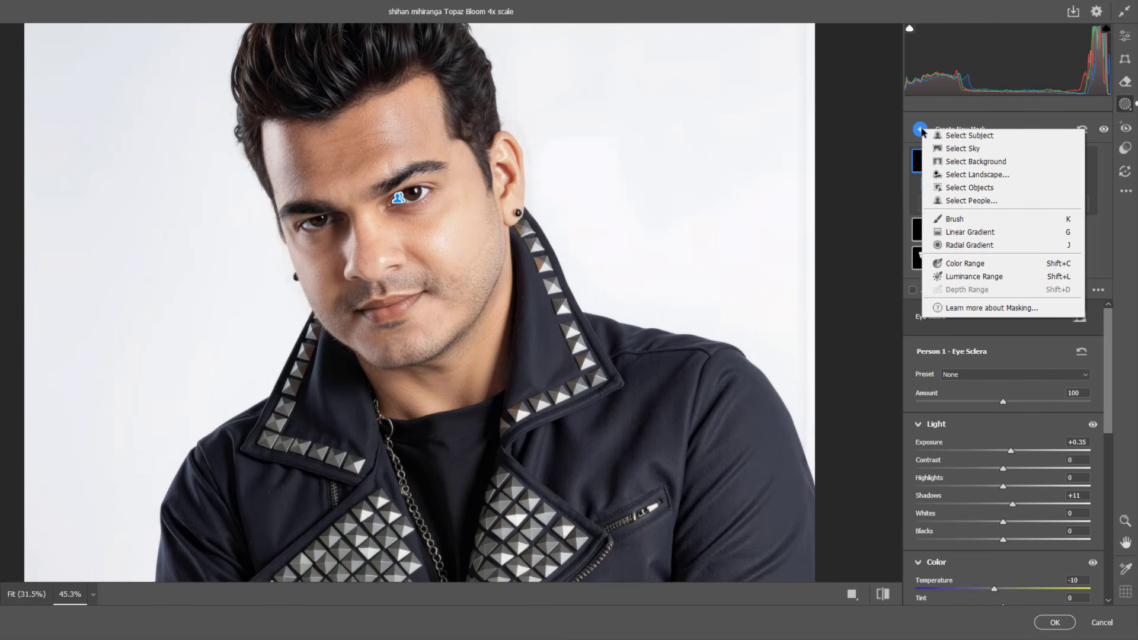
pyautogui.click(972, 200)
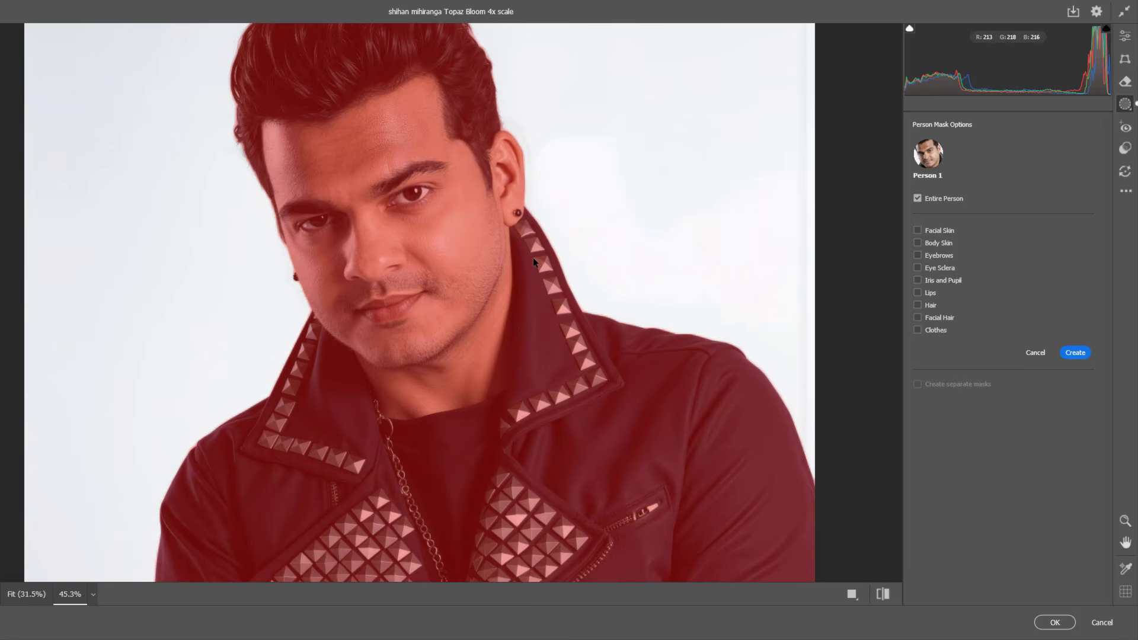
pyautogui.press('h')
pyautogui.moveTo(571, 193); pyautogui.dragTo(573, 286)
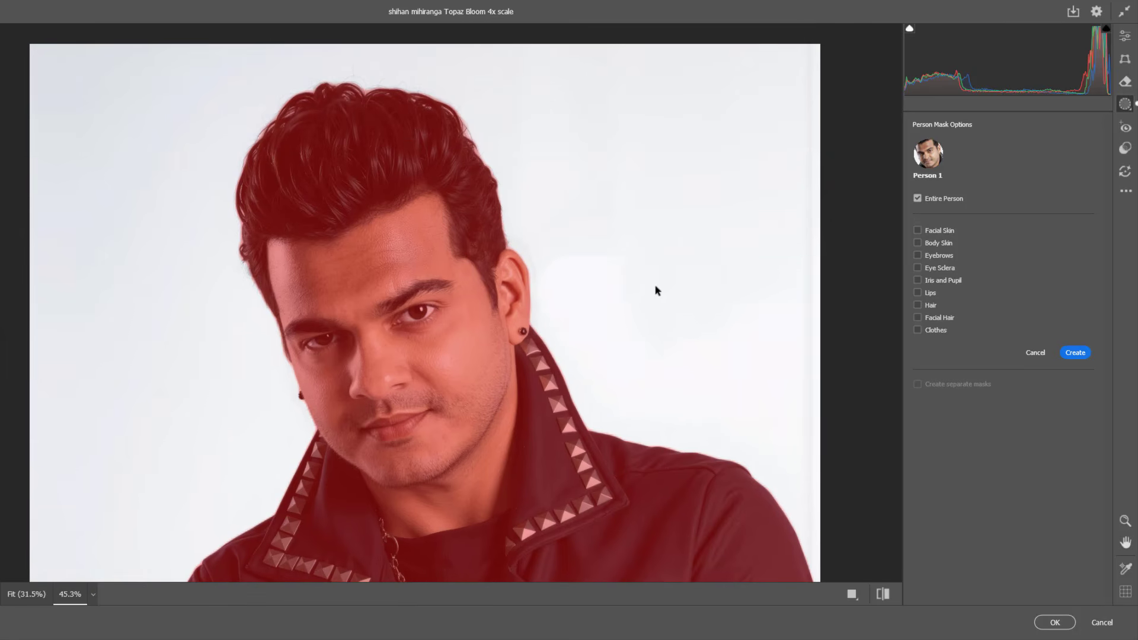
pyautogui.click(918, 305)
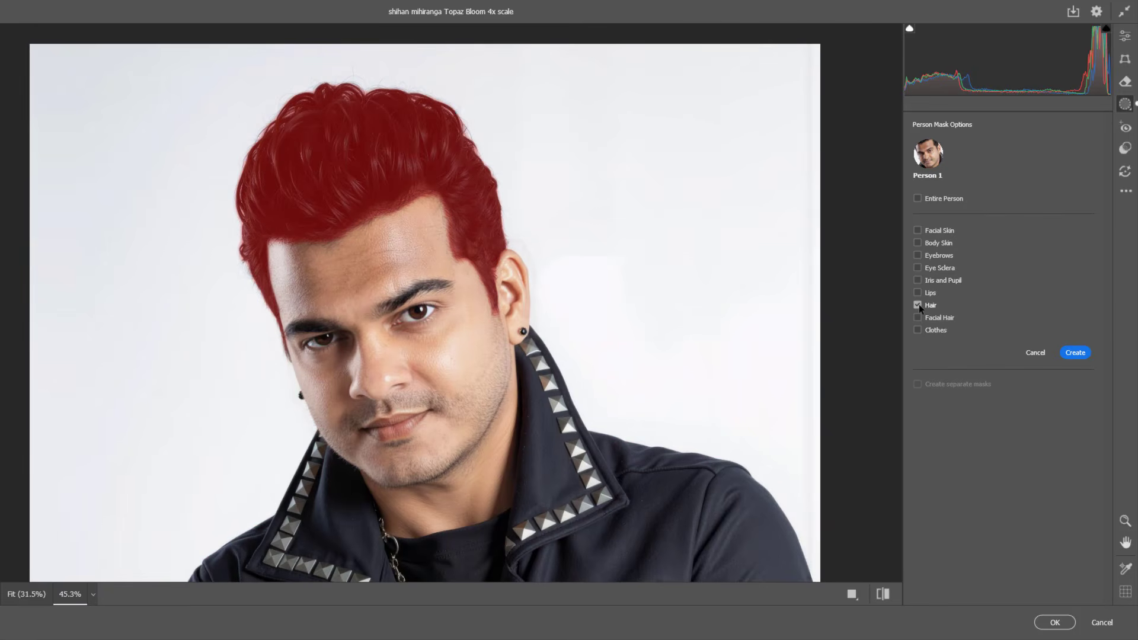
pyautogui.click(1075, 353)
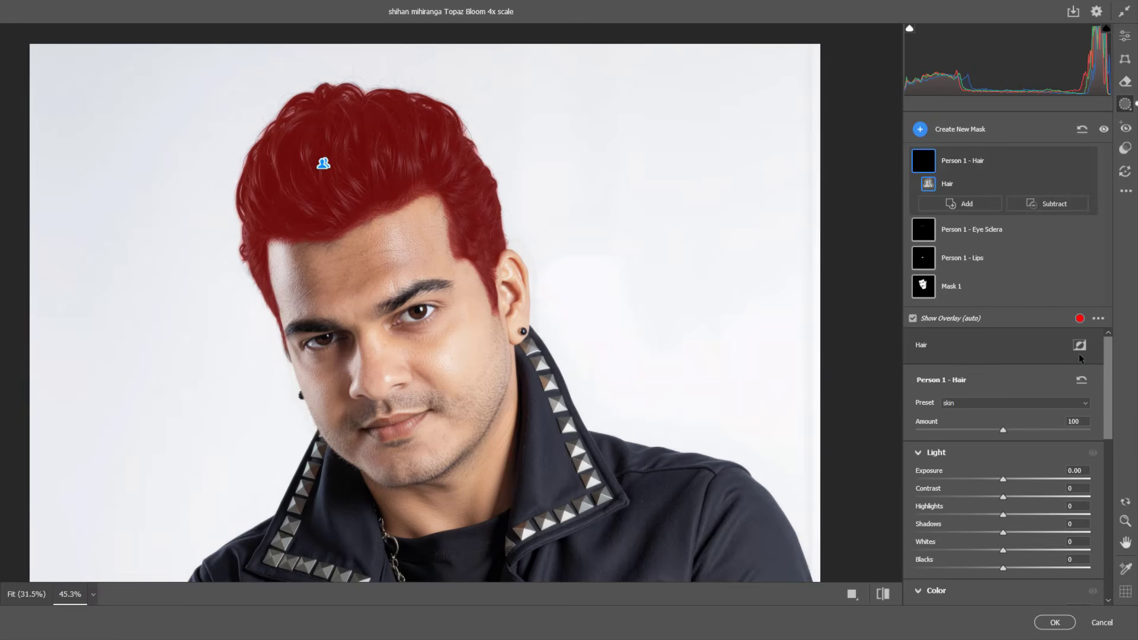
# Step: Set the hair mask's exposure to -0.20, tint to +50, temperature to +8 and saturation to +55
pyautogui.moveTo(1109, 358); pyautogui.dragTo(1107, 386)
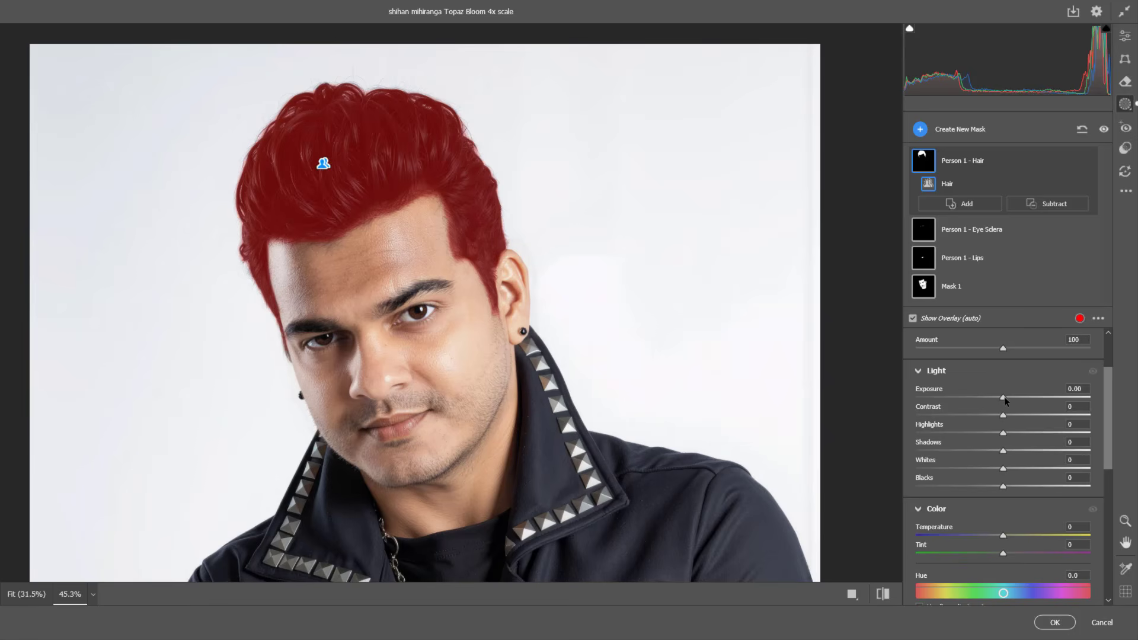
pyautogui.moveTo(1004, 397)
pyautogui.mouseDown()
pyautogui.moveTo(1017, 395)
pyautogui.moveTo(986, 391)
pyautogui.moveTo(1000, 391)
pyautogui.mouseUp()
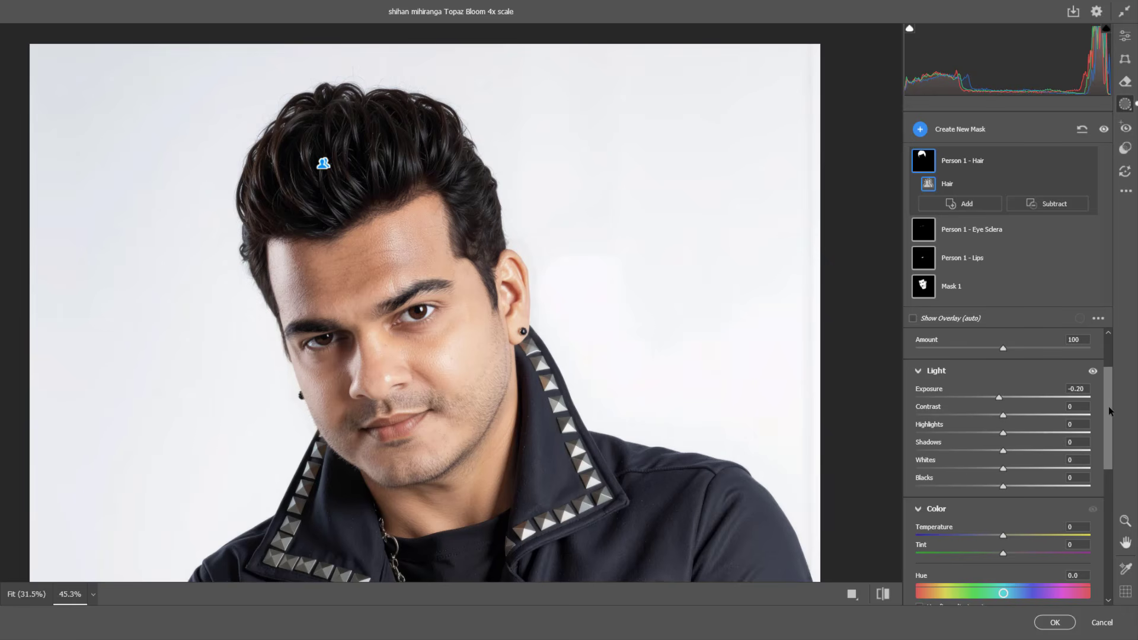
pyautogui.moveTo(1108, 406); pyautogui.dragTo(1110, 462)
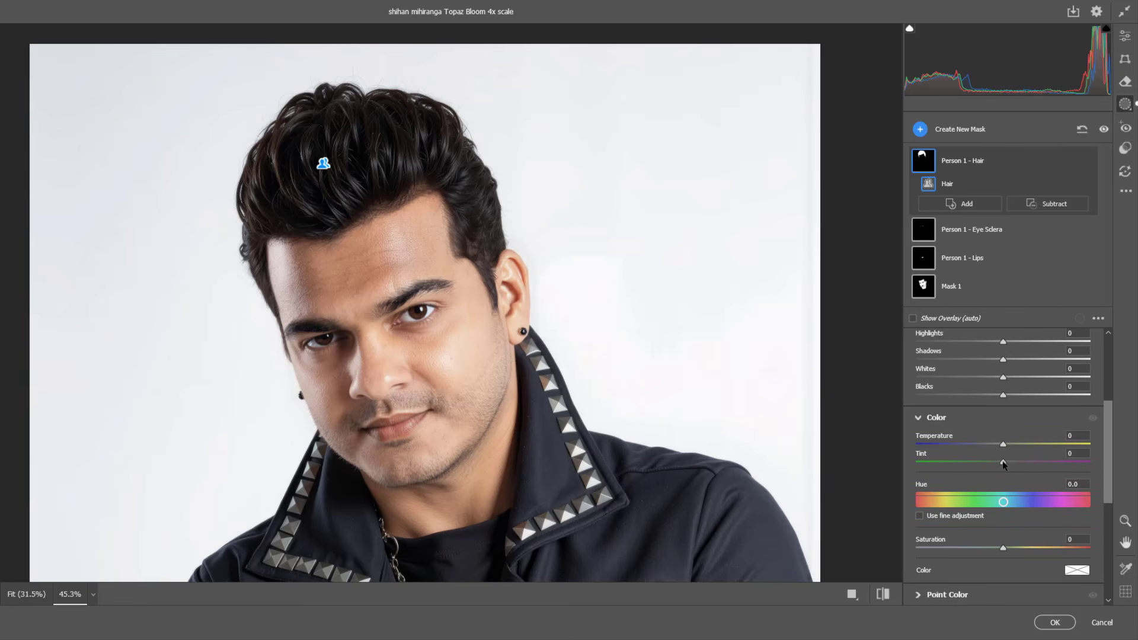
pyautogui.moveTo(1003, 461); pyautogui.dragTo(1046, 462)
pyautogui.moveTo(1004, 444); pyautogui.dragTo(1011, 446)
pyautogui.moveTo(1002, 548)
pyautogui.mouseDown()
pyautogui.moveTo(1044, 546)
pyautogui.moveTo(988, 534)
pyautogui.mouseUp()
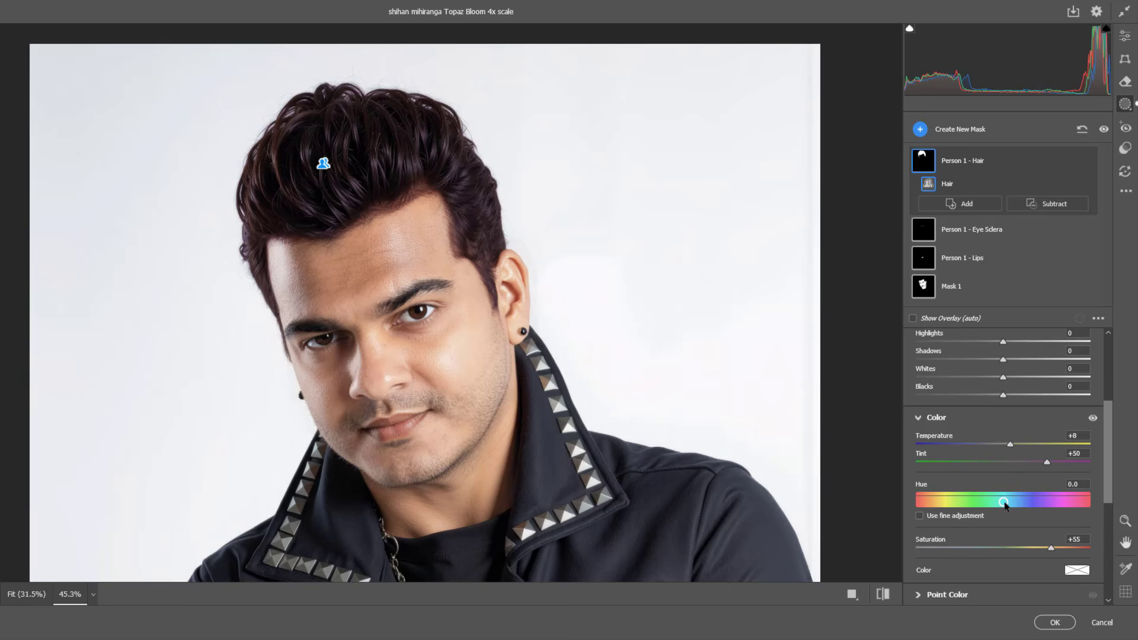
# Step: Try a hue shift of -39.8 on the hair mask, reset it to 0, and set the tint to +63
pyautogui.moveTo(1004, 504); pyautogui.dragTo(984, 493)
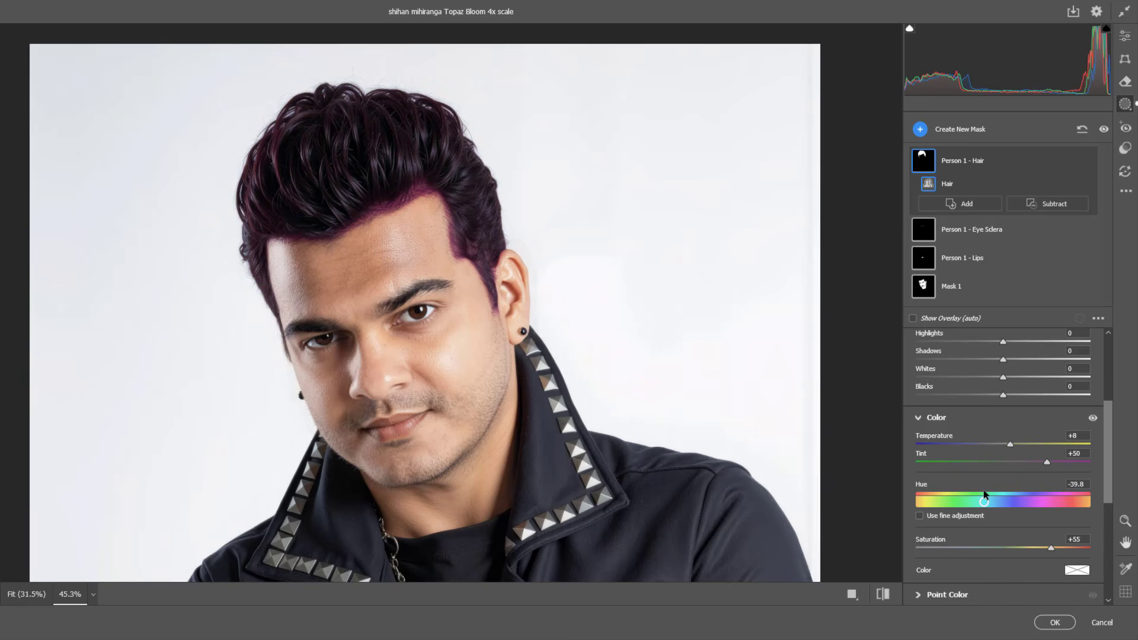
pyautogui.doubleClick(1023, 505)
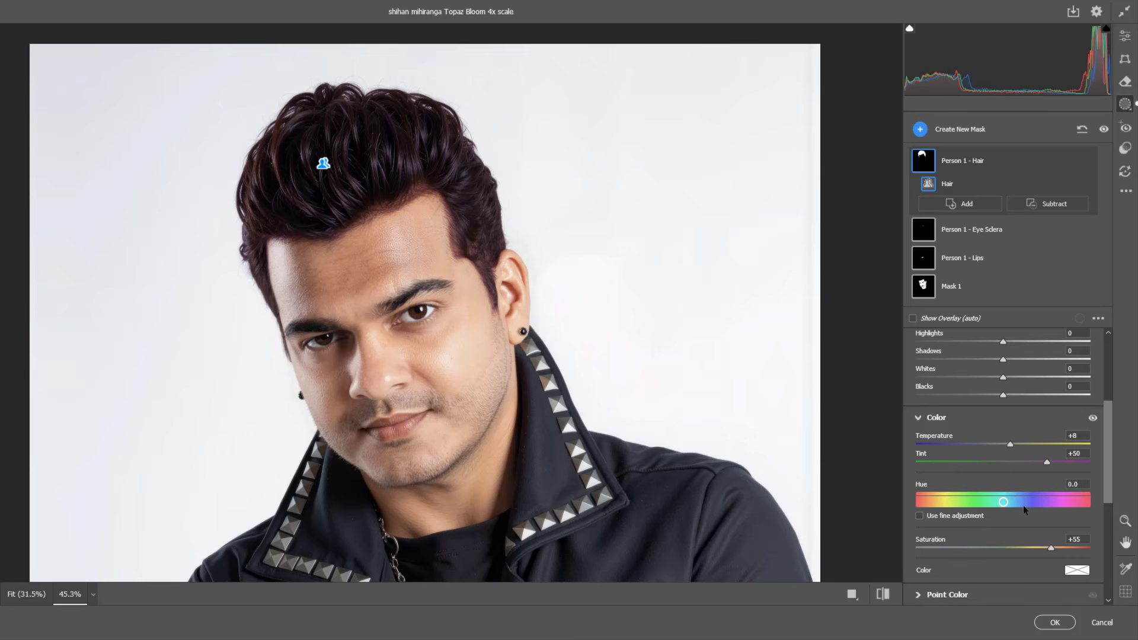
pyautogui.moveTo(1046, 463); pyautogui.dragTo(1060, 462)
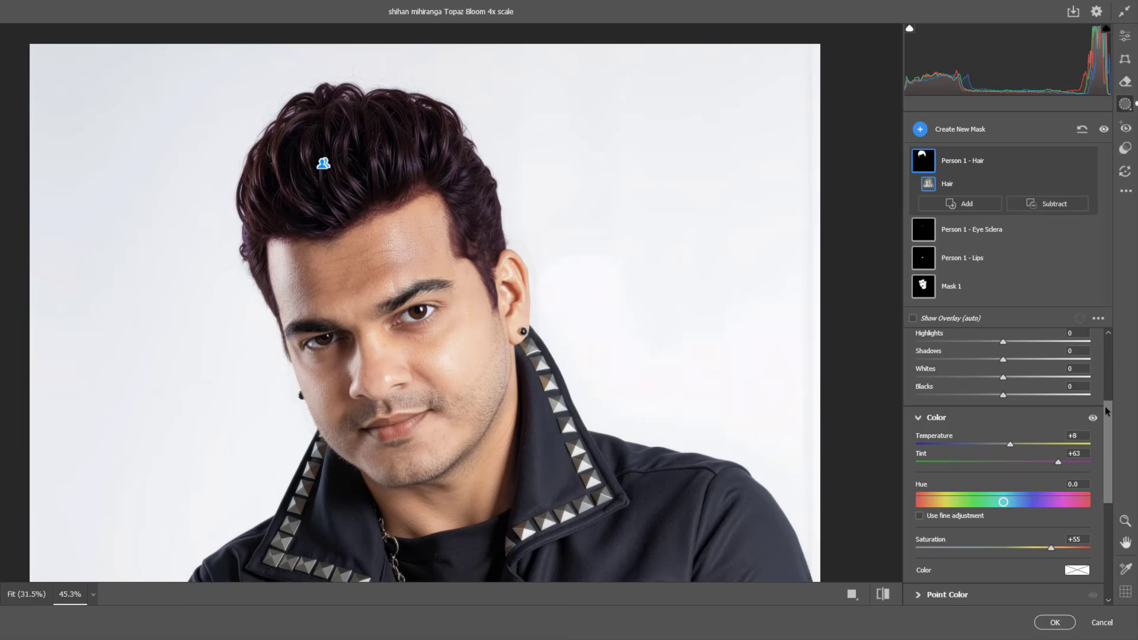
# Step: Create a new people mask of Person 1 covering only the Eyebrows
pyautogui.click(920, 130)
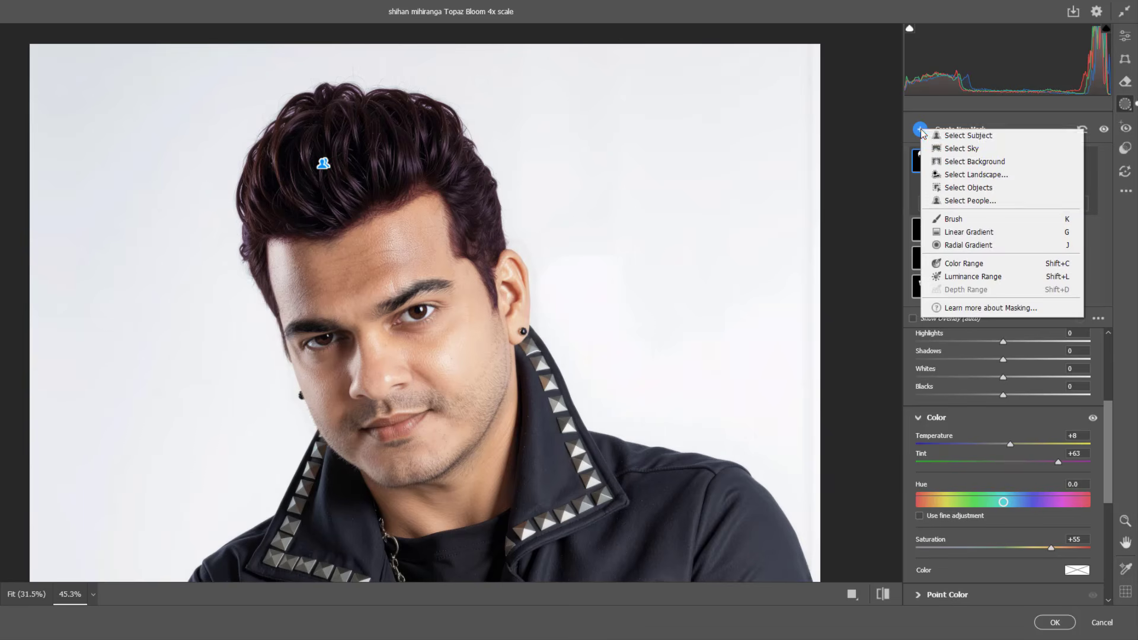
pyautogui.click(970, 202)
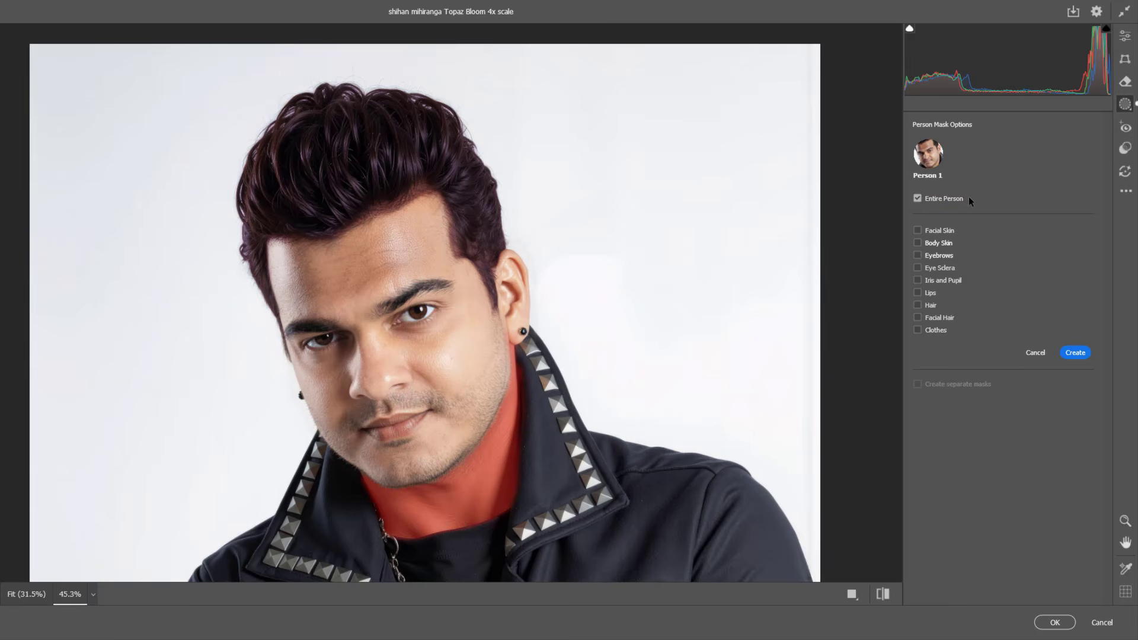
pyautogui.click(920, 254)
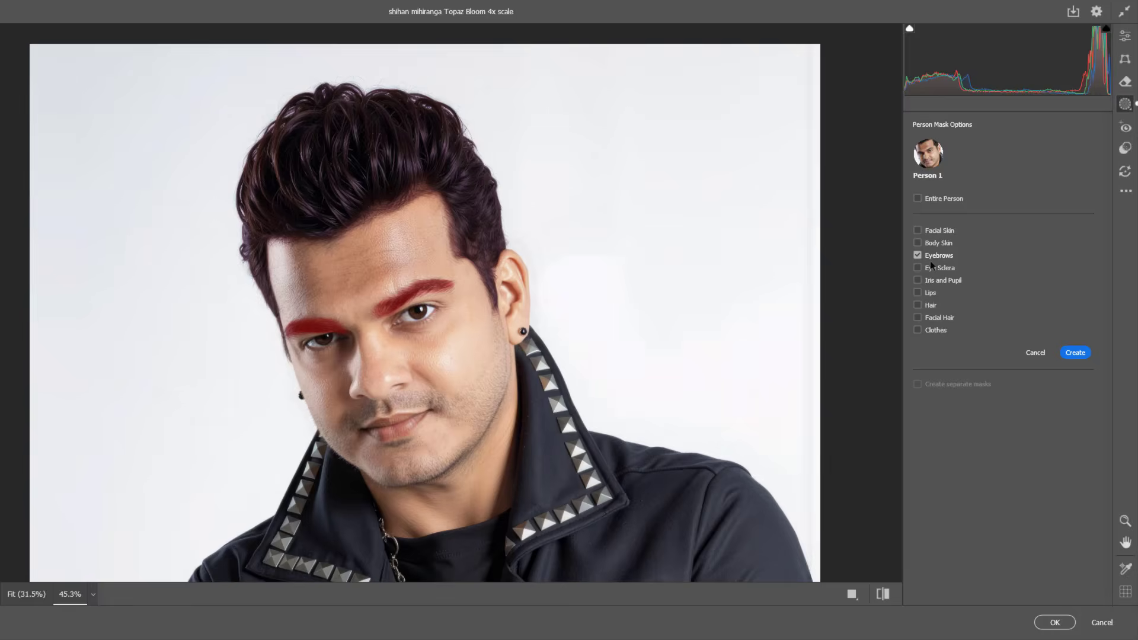
pyautogui.click(1075, 353)
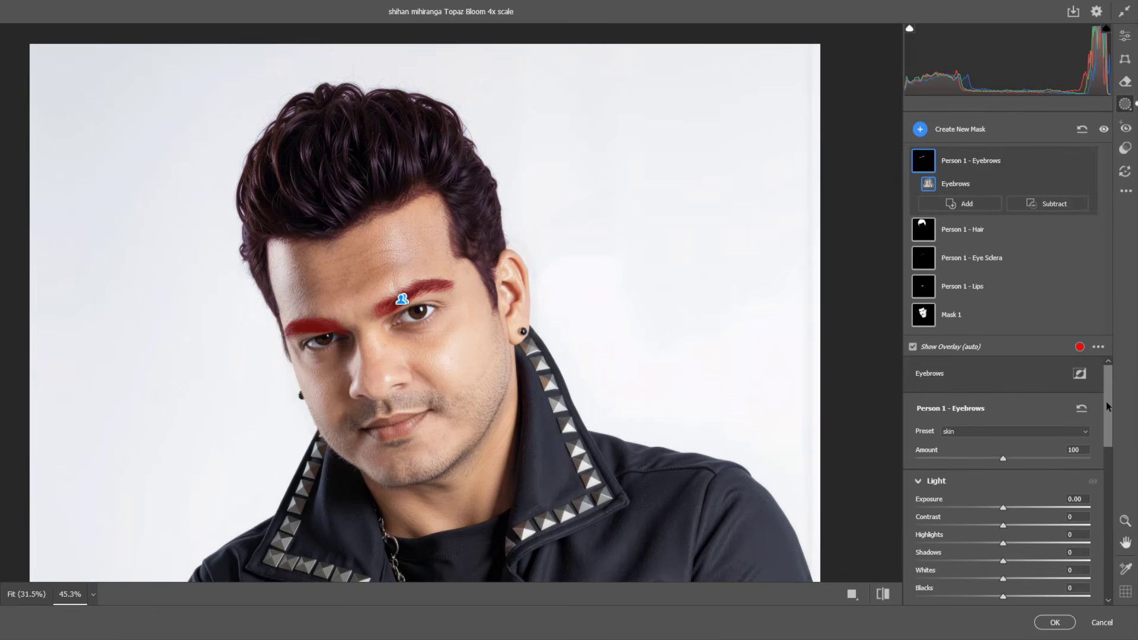
# Step: Darken the eyebrows mask with exposure -0.20 and shadows -5
pyautogui.moveTo(1106, 401); pyautogui.dragTo(1103, 425)
pyautogui.moveTo(1003, 434); pyautogui.dragTo(999, 434)
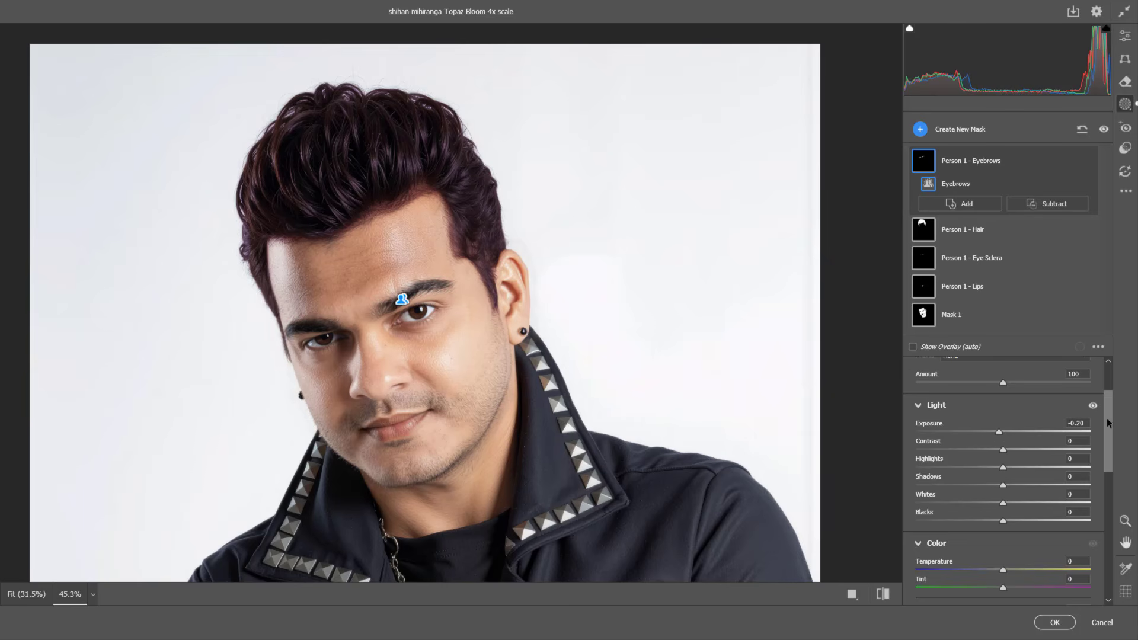
pyautogui.moveTo(1107, 418); pyautogui.dragTo(1105, 435)
pyautogui.moveTo(1002, 435); pyautogui.dragTo(993, 437)
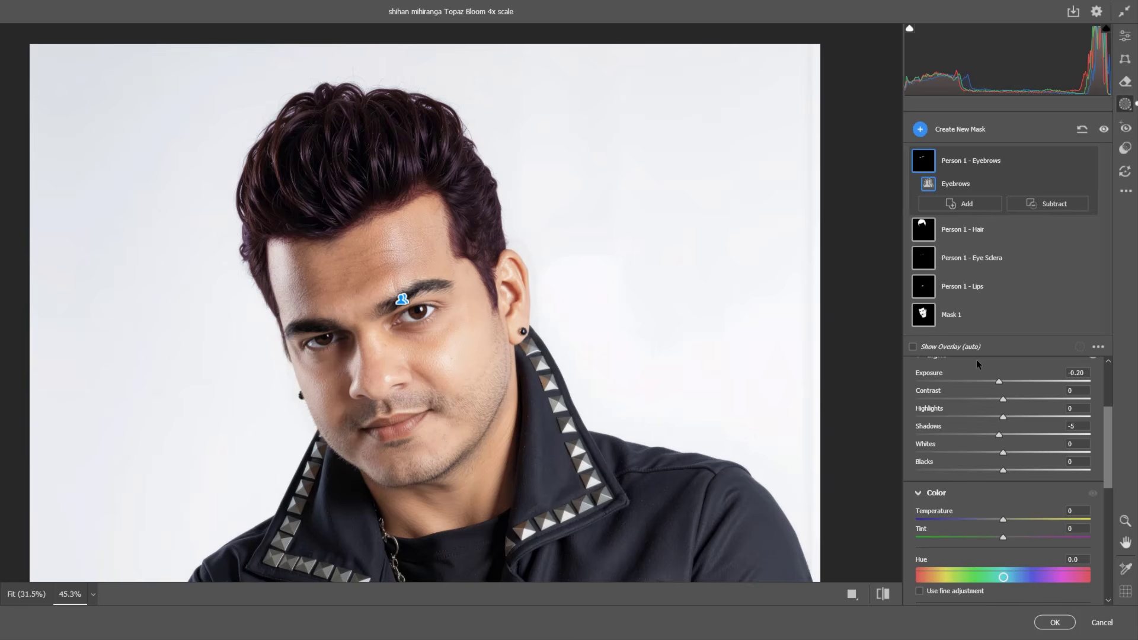
pyautogui.moveTo(1105, 413); pyautogui.dragTo(1107, 432)
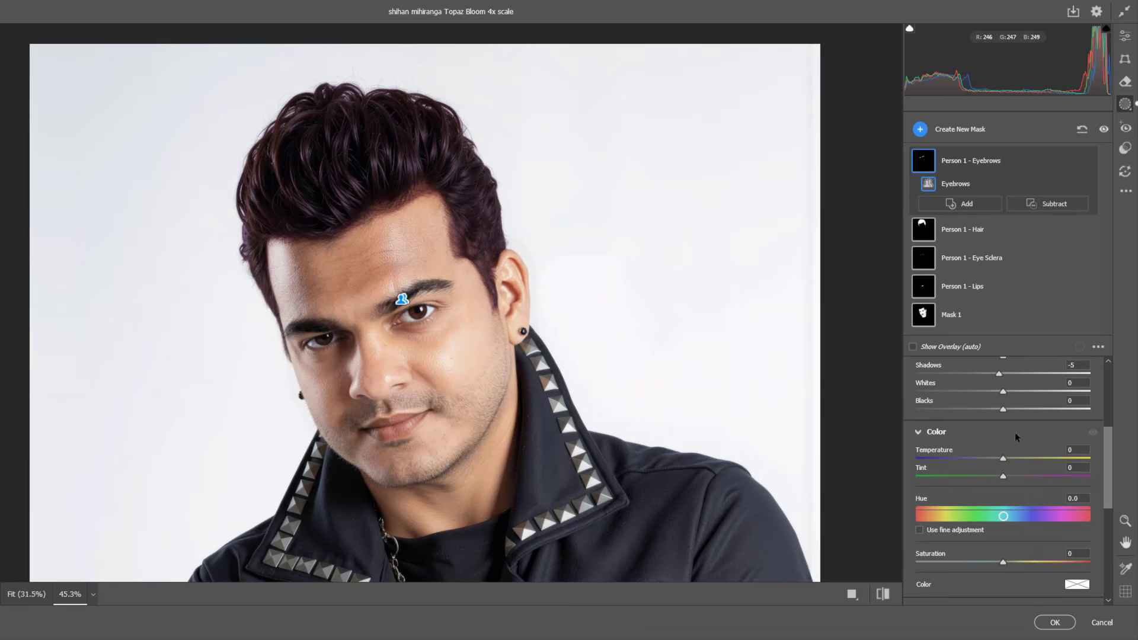
# Step: Create a new people mask of Person 1 covering only the Clothes
pyautogui.press('h')
pyautogui.moveTo(590, 409); pyautogui.dragTo(584, 149)
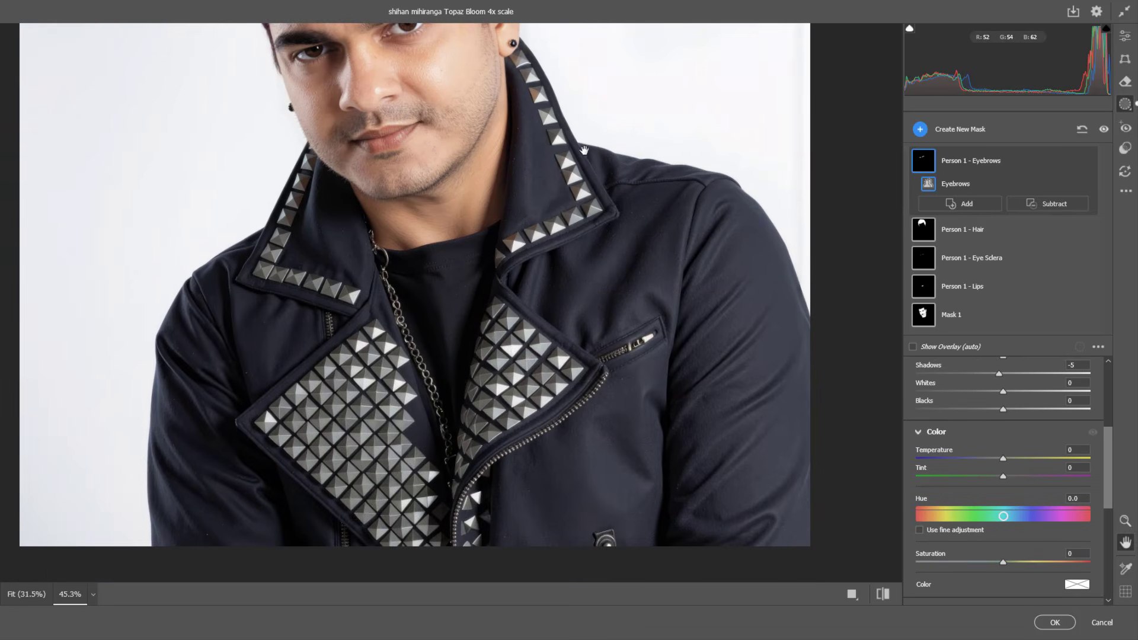
pyautogui.moveTo(947, 182)
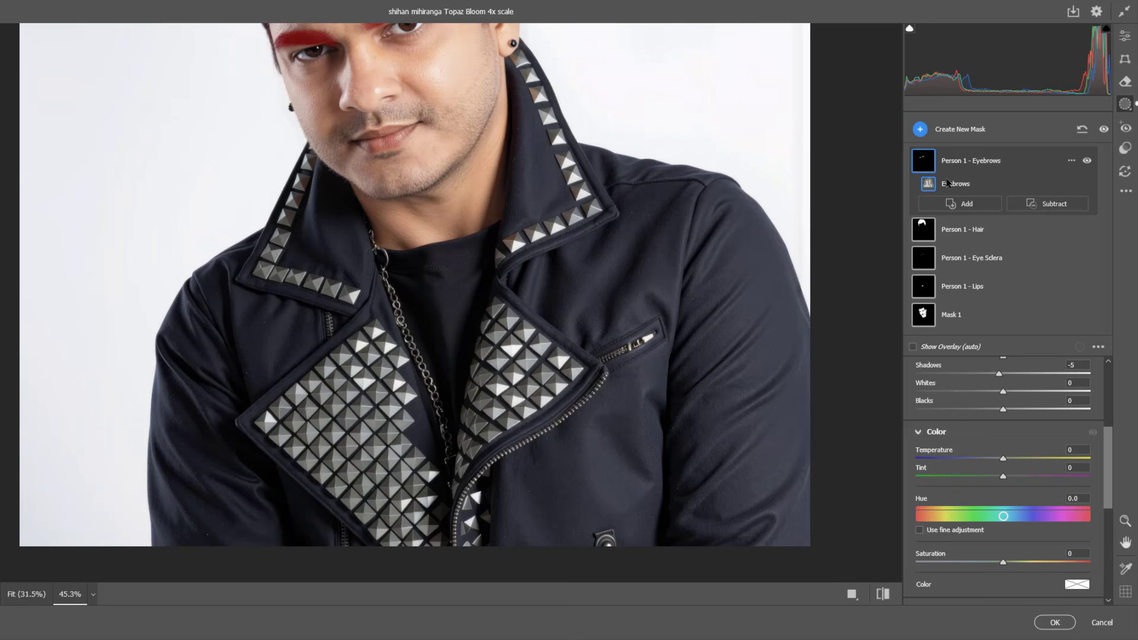
pyautogui.click(920, 130)
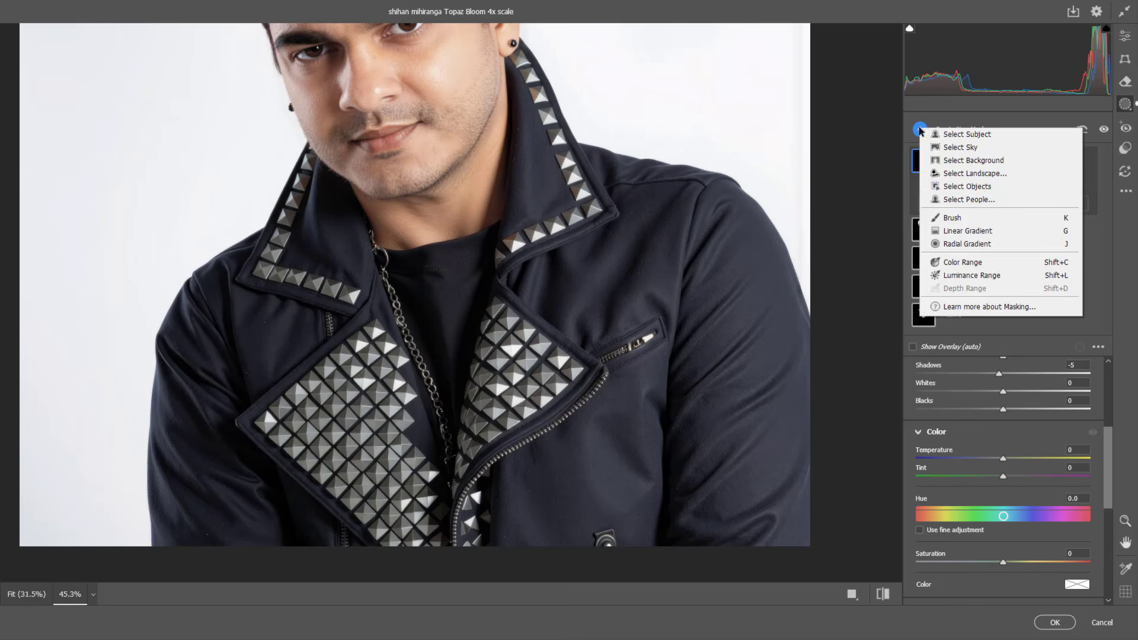
pyautogui.click(967, 202)
pyautogui.moveTo(924, 332)
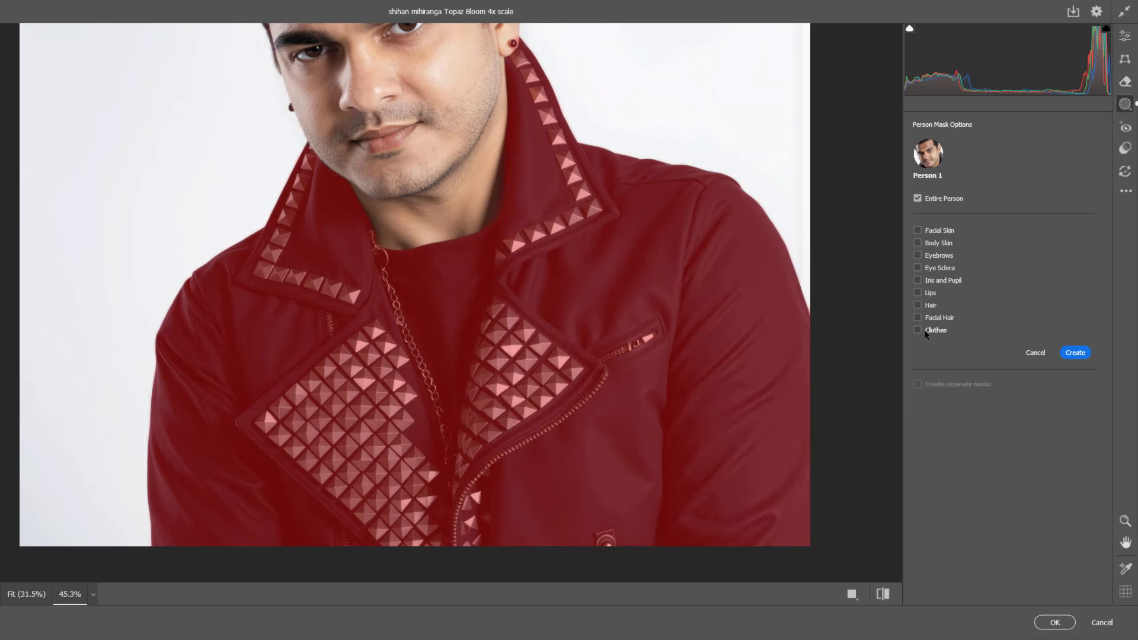
pyautogui.click(924, 331)
pyautogui.click(1078, 355)
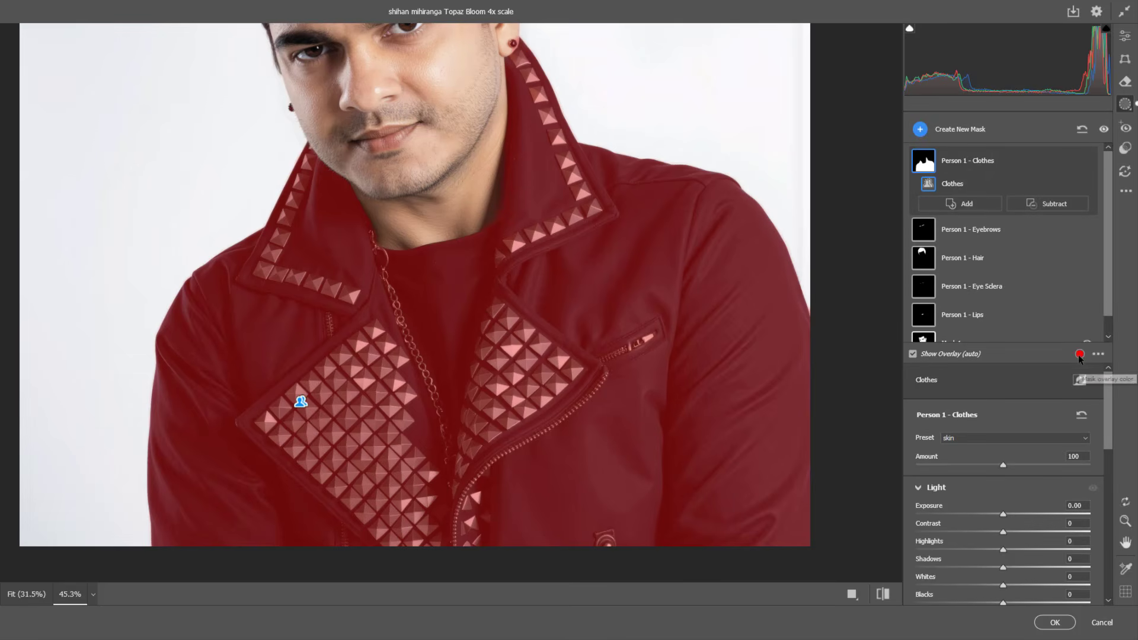
# Step: Set the clothes mask's exposure to -0.20, temperature to -25 and saturation to +25, and raise its tint slightly
pyautogui.moveTo(1108, 382); pyautogui.dragTo(1097, 414)
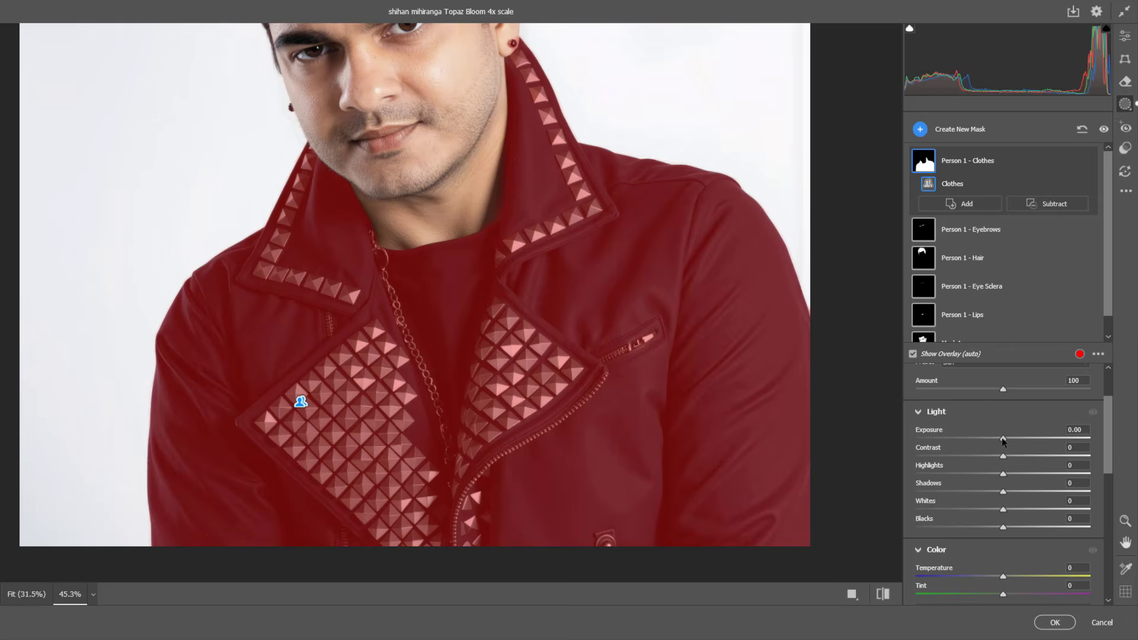
pyautogui.moveTo(1003, 440); pyautogui.dragTo(999, 440)
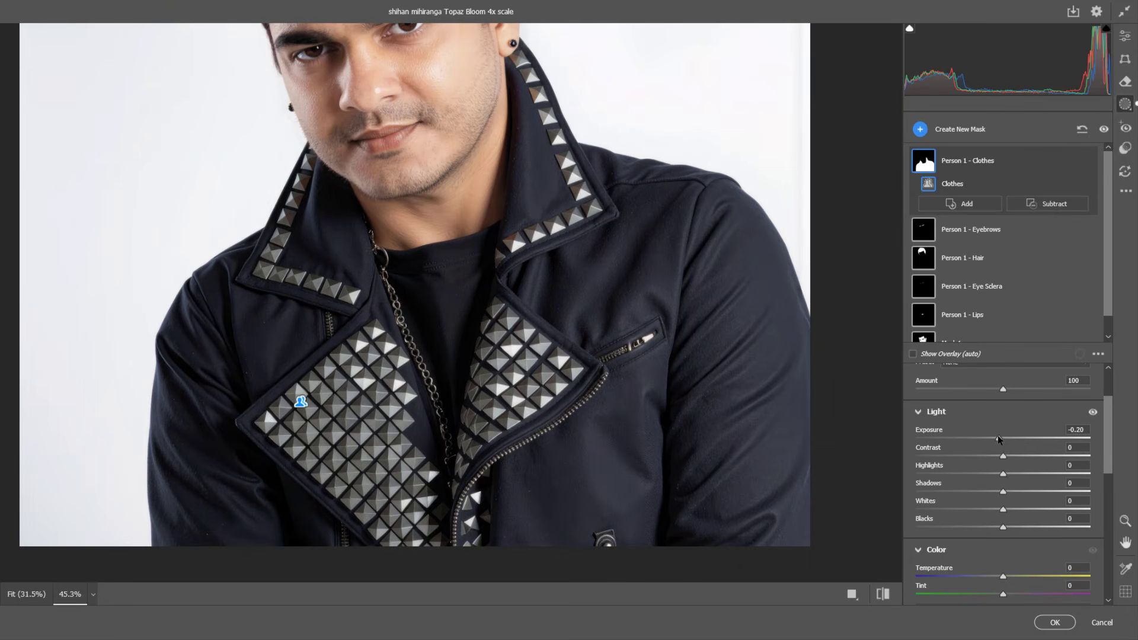
pyautogui.moveTo(1107, 444); pyautogui.dragTo(1101, 494)
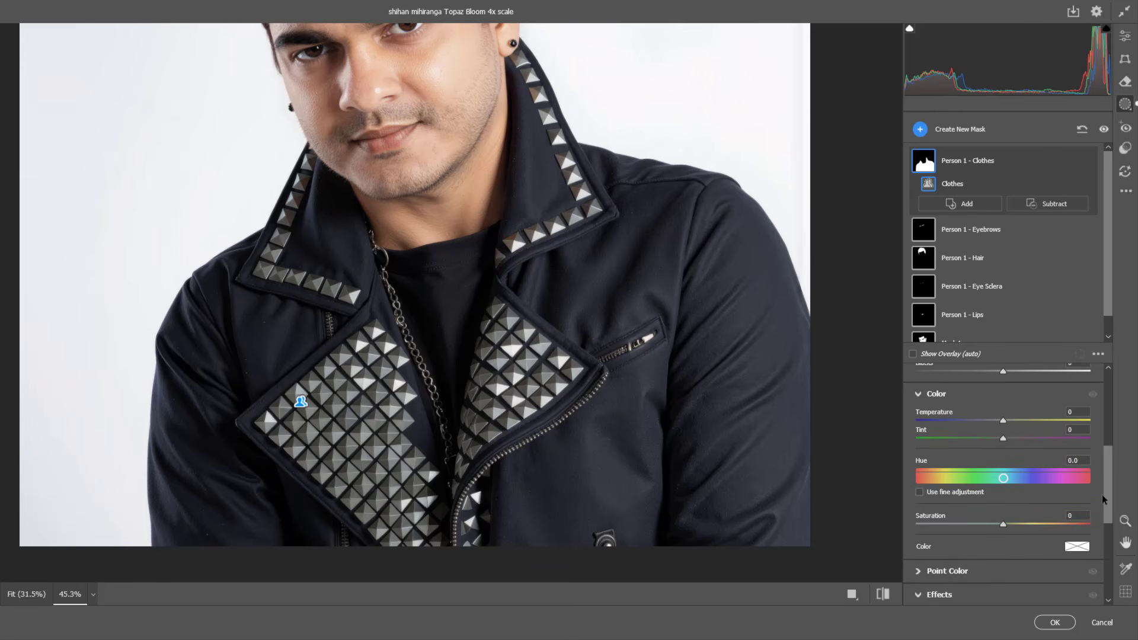
pyautogui.moveTo(1002, 421); pyautogui.dragTo(980, 420)
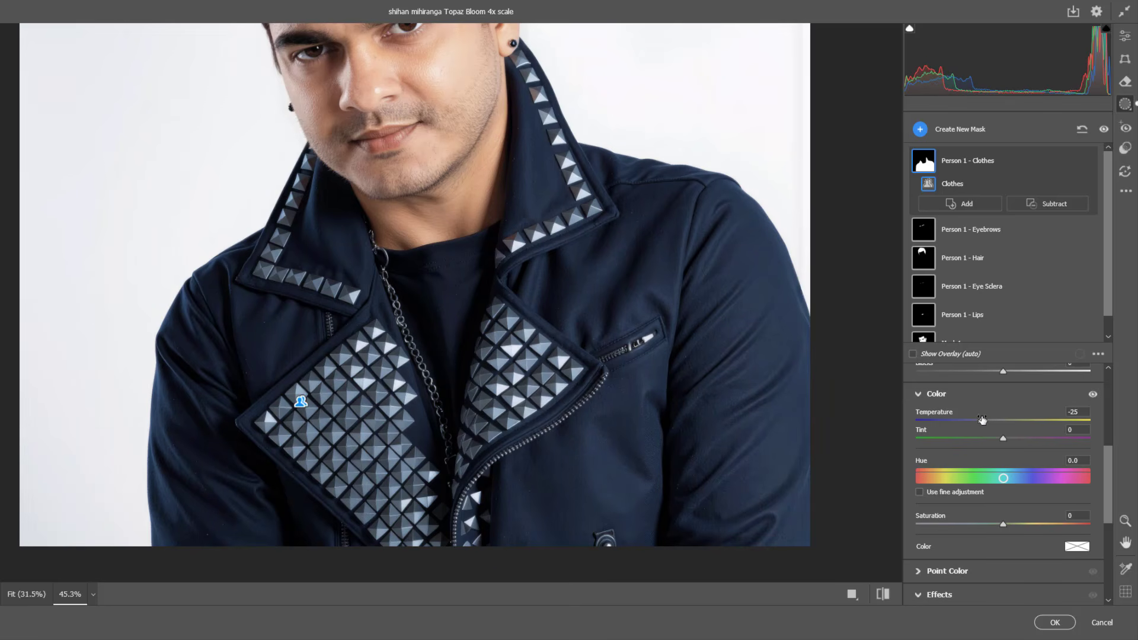
pyautogui.moveTo(1001, 527); pyautogui.dragTo(1022, 519)
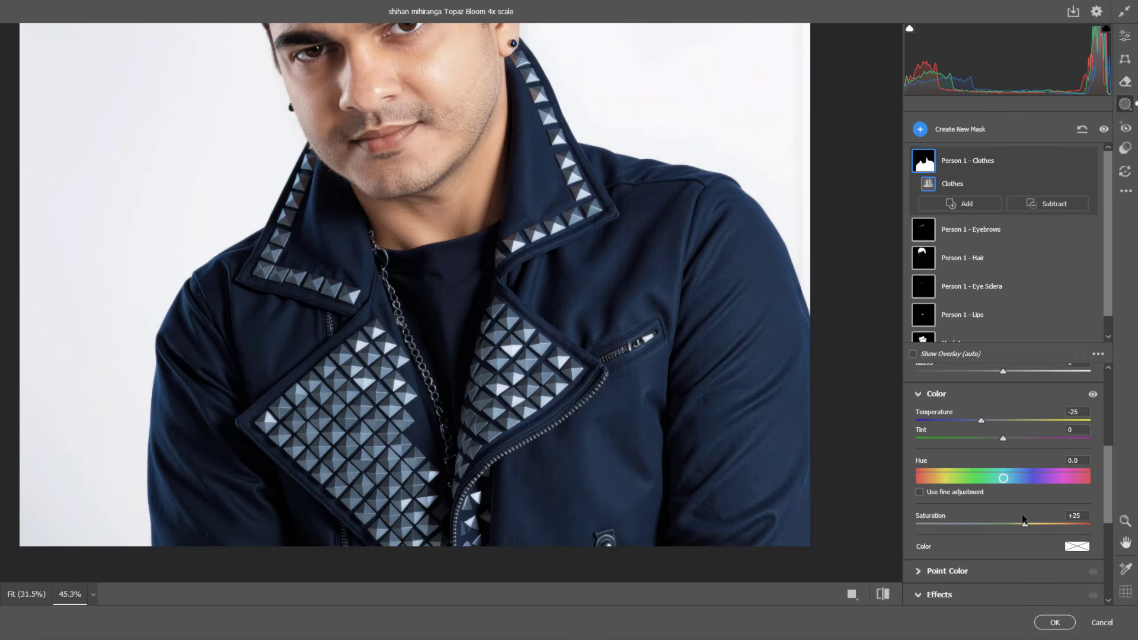
pyautogui.moveTo(1002, 438); pyautogui.dragTo(1010, 440)
# Step: Try a dehaze of +22 on the clothes mask and settle on -5
pyautogui.moveTo(1108, 457); pyautogui.dragTo(1108, 510)
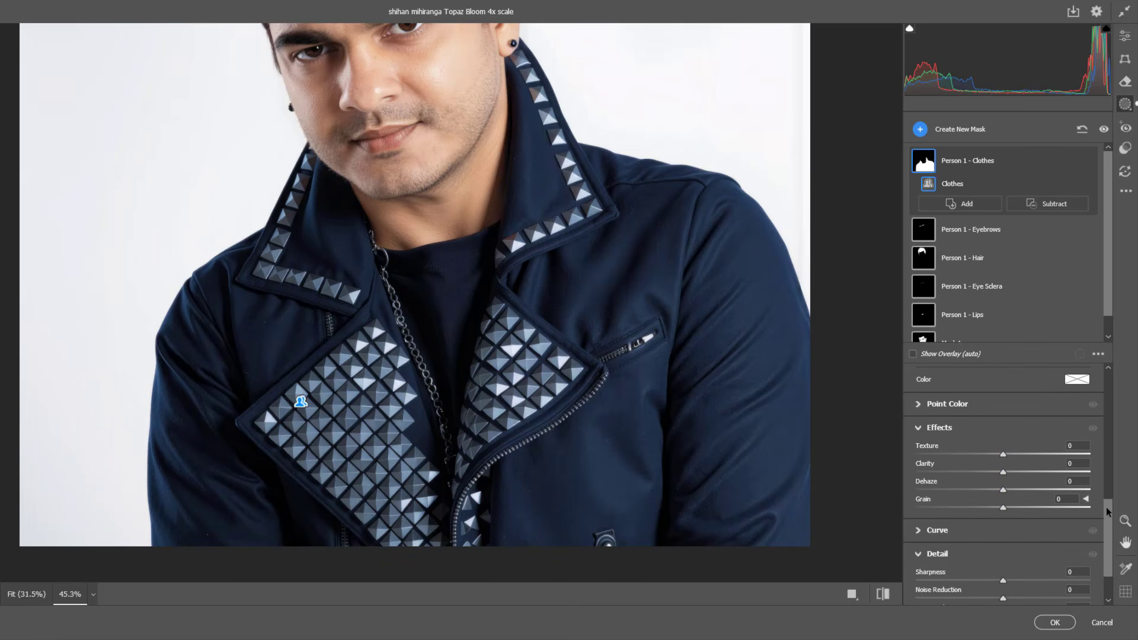
pyautogui.moveTo(1002, 492); pyautogui.dragTo(1017, 489)
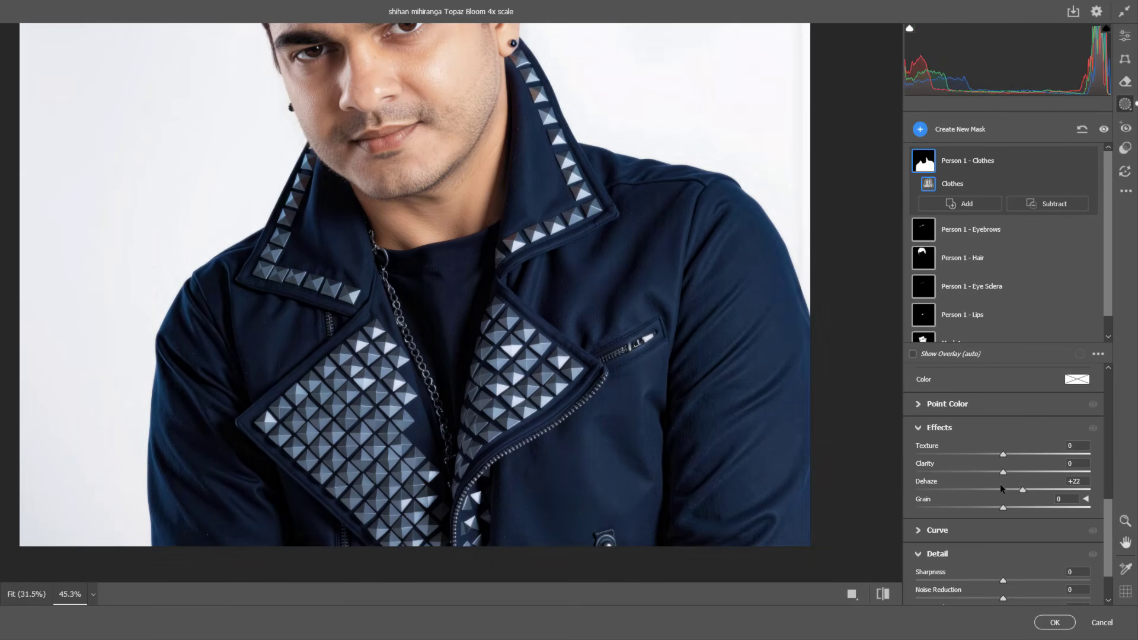
pyautogui.click(999, 484)
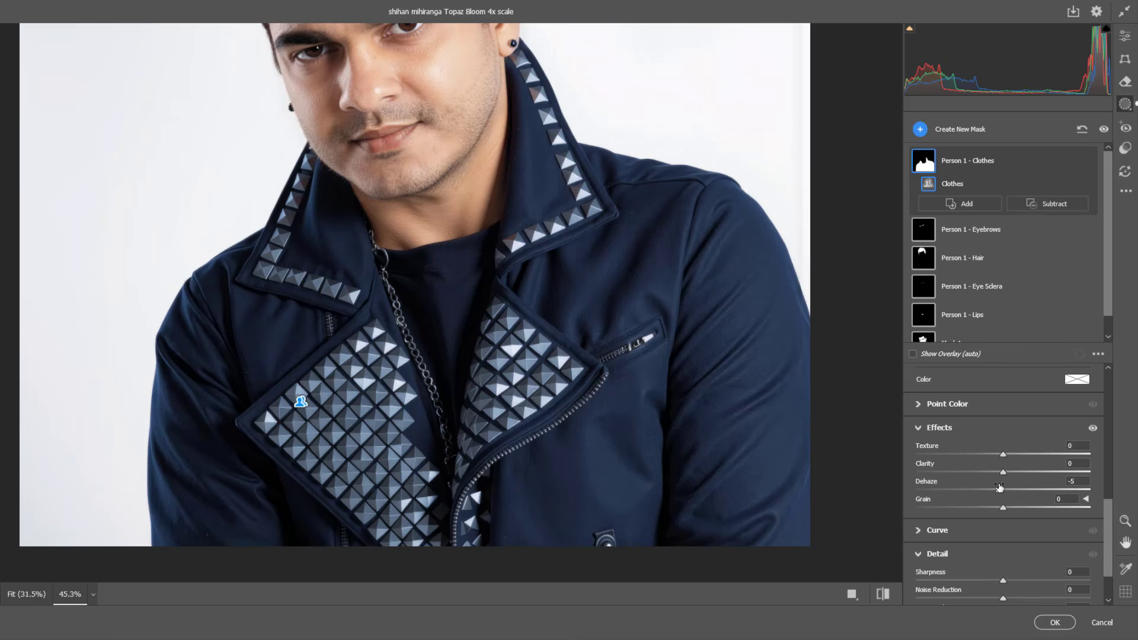
# Step: Reopen the hair mask, raise its exposure slightly and set its tint to +68
pyautogui.hotkey('ctrl', '0')
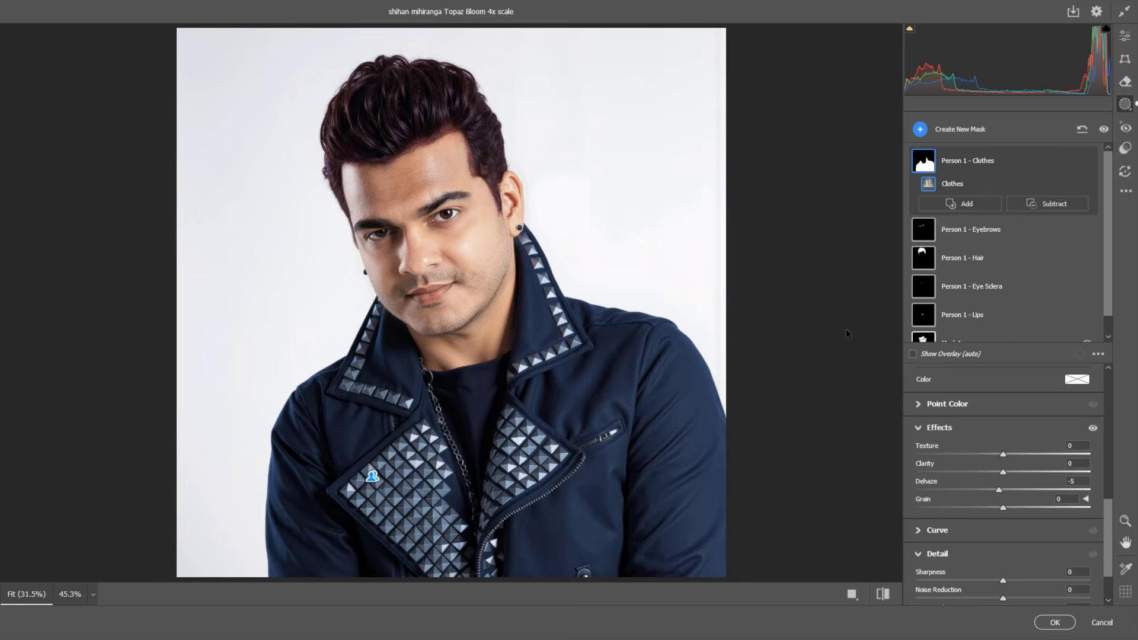
pyautogui.scroll(-1, 1113, 291)
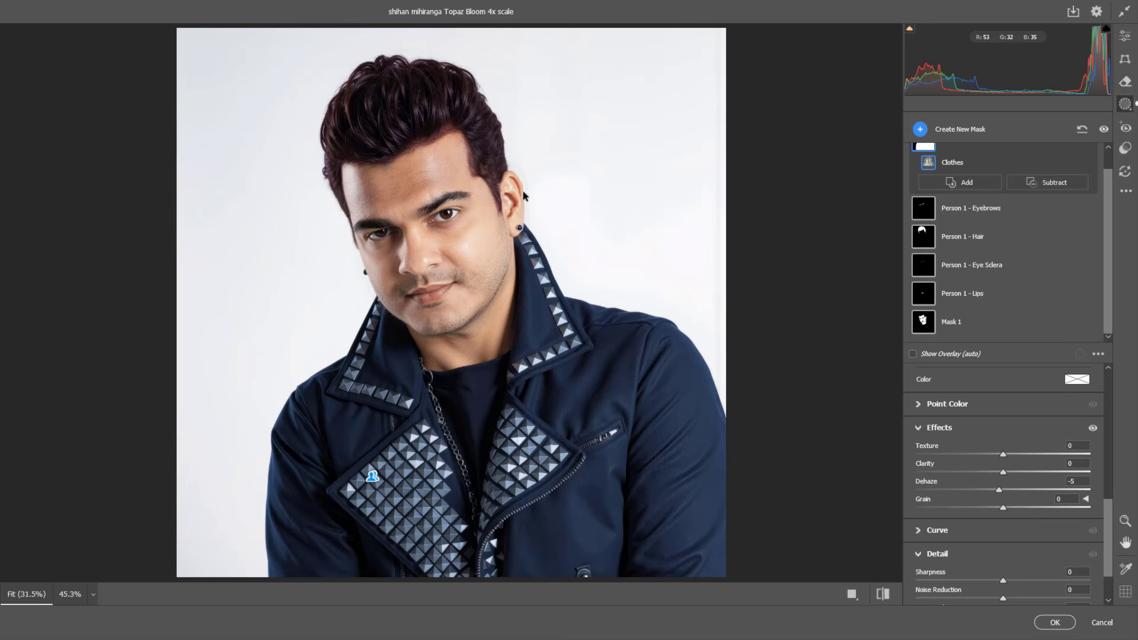
pyautogui.press('z')
pyautogui.moveTo(422, 128); pyautogui.dragTo(474, 161)
pyautogui.press('space')
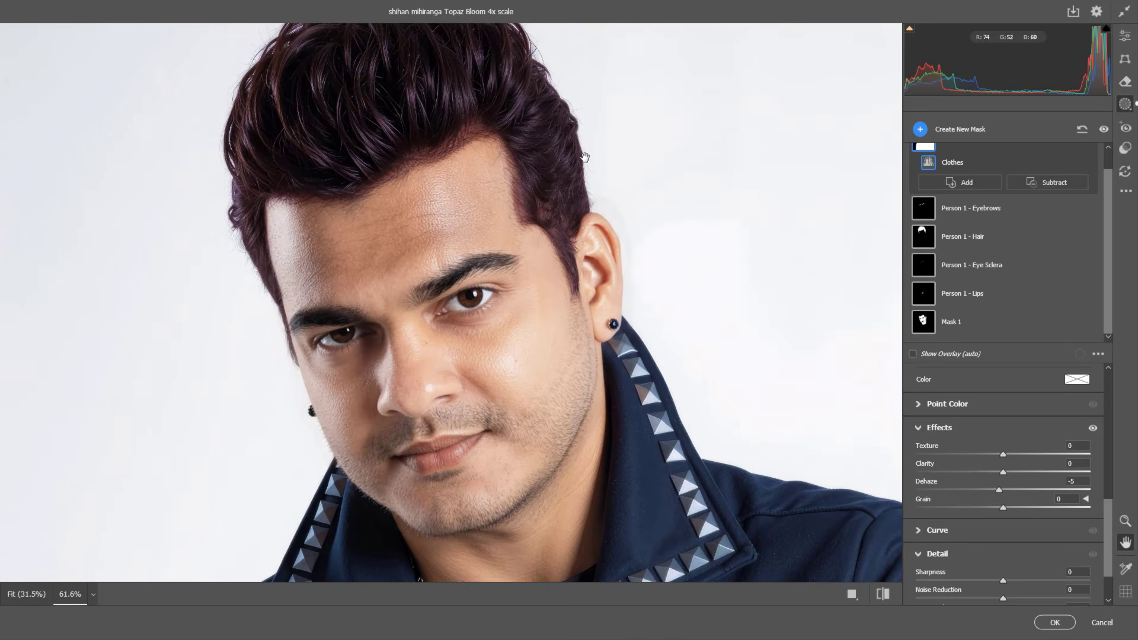
pyautogui.moveTo(575, 158); pyautogui.dragTo(584, 216)
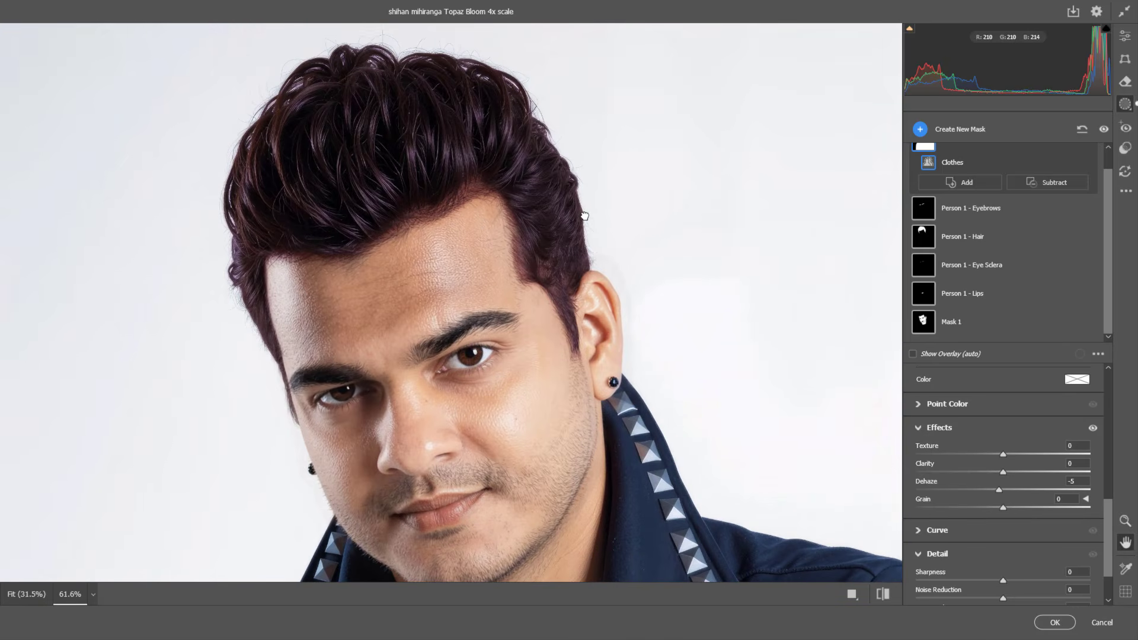
pyautogui.click(984, 236)
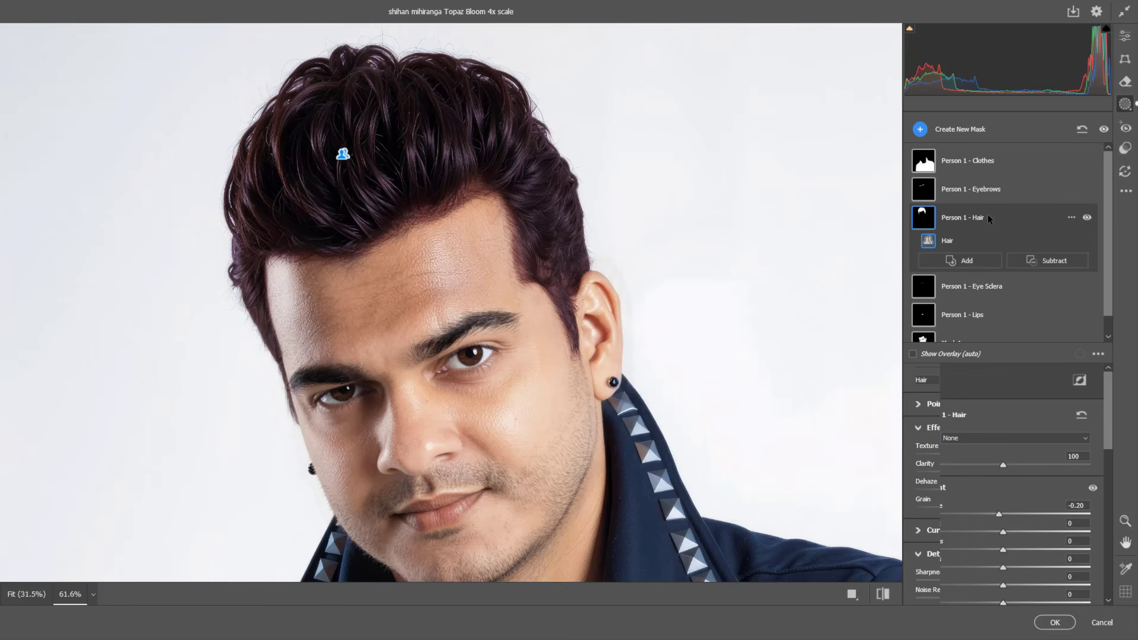
pyautogui.moveTo(1107, 406); pyautogui.dragTo(1110, 437)
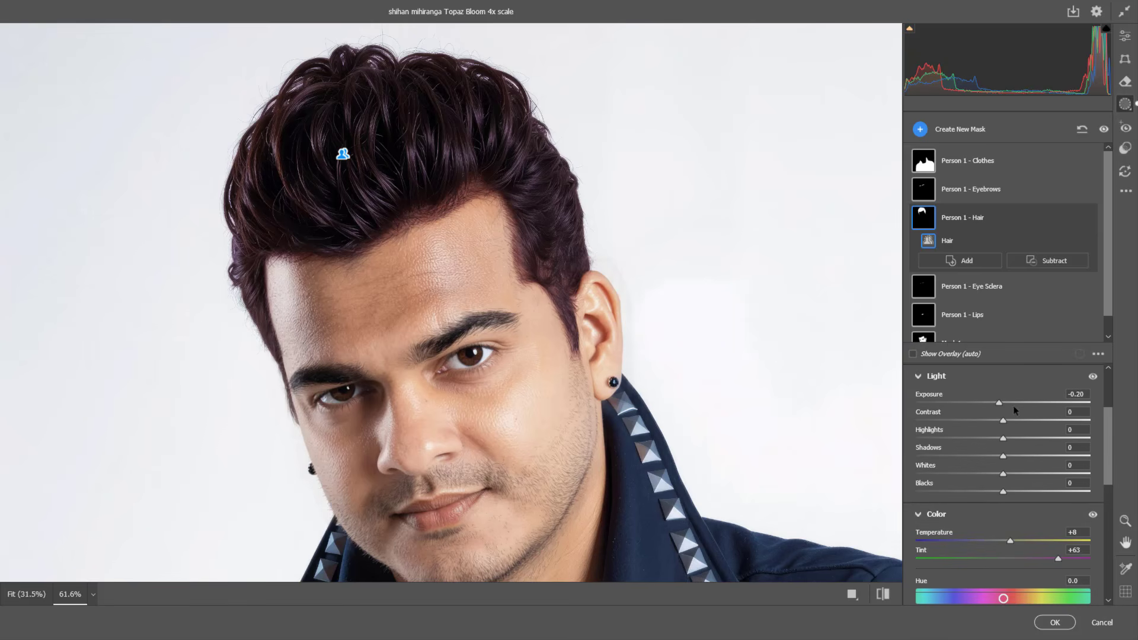
pyautogui.moveTo(999, 400)
pyautogui.mouseDown()
pyautogui.moveTo(980, 399)
pyautogui.moveTo(1004, 400)
pyautogui.mouseUp()
pyautogui.scroll(-2, 1024, 421)
pyautogui.moveTo(1058, 453); pyautogui.dragTo(1064, 451)
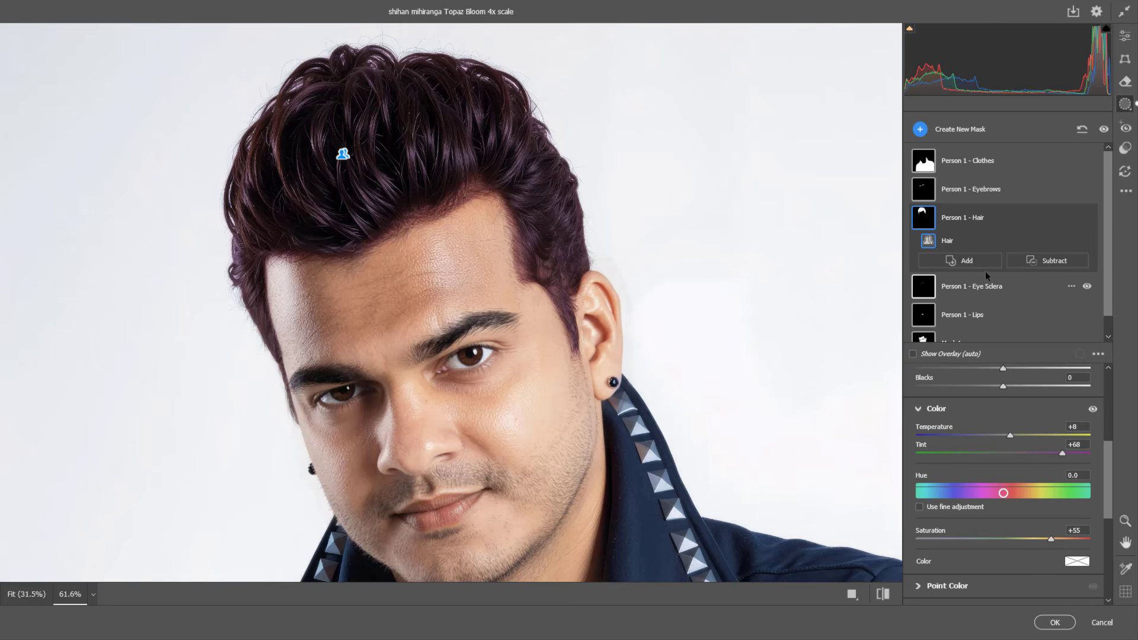
# Step: Set the lips mask's temperature to +19, tint to +14 and saturation to +41, and compare the portrait with its default settings
pyautogui.click(986, 314)
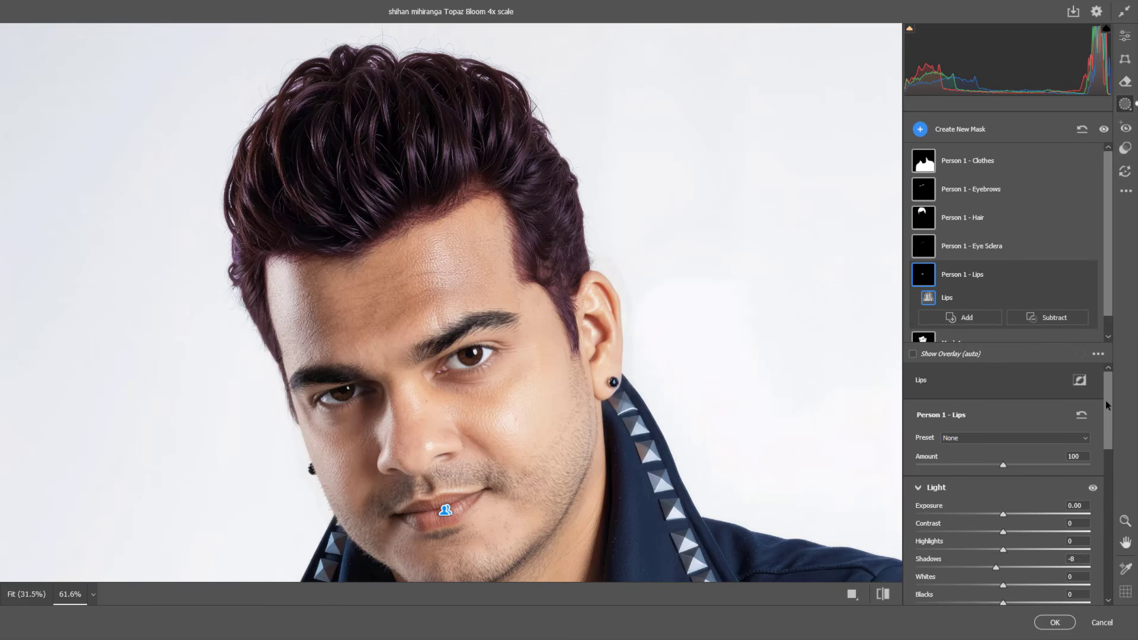
pyautogui.moveTo(1104, 400); pyautogui.dragTo(1104, 445)
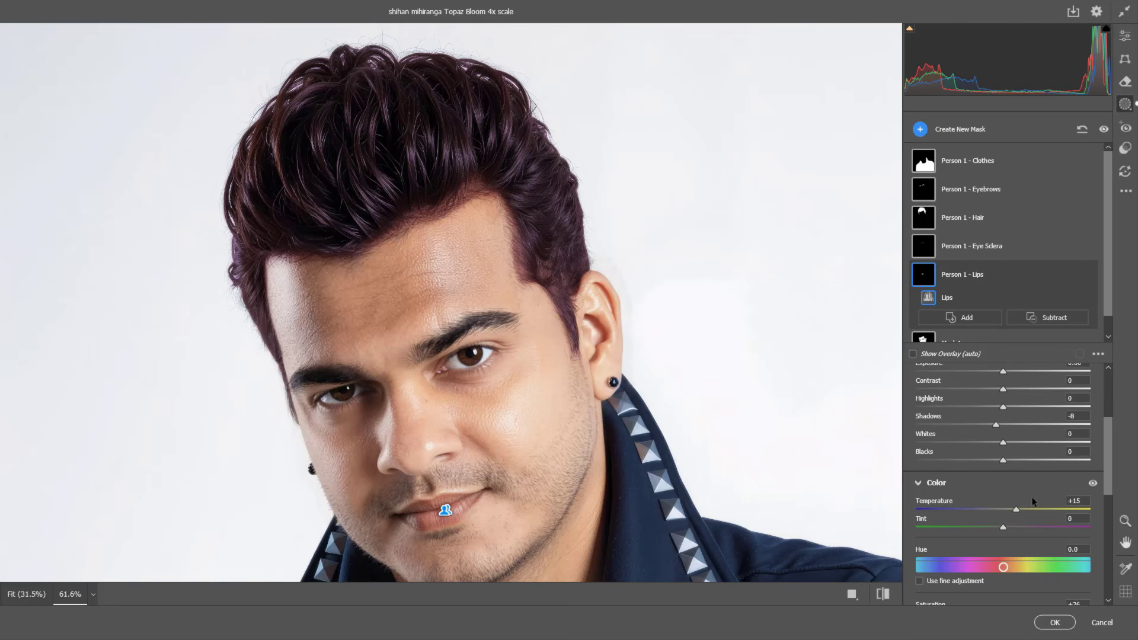
pyautogui.moveTo(1015, 510)
pyautogui.mouseDown()
pyautogui.moveTo(1038, 512)
pyautogui.moveTo(1015, 528)
pyautogui.mouseUp()
pyautogui.scroll(-4, 1102, 513)
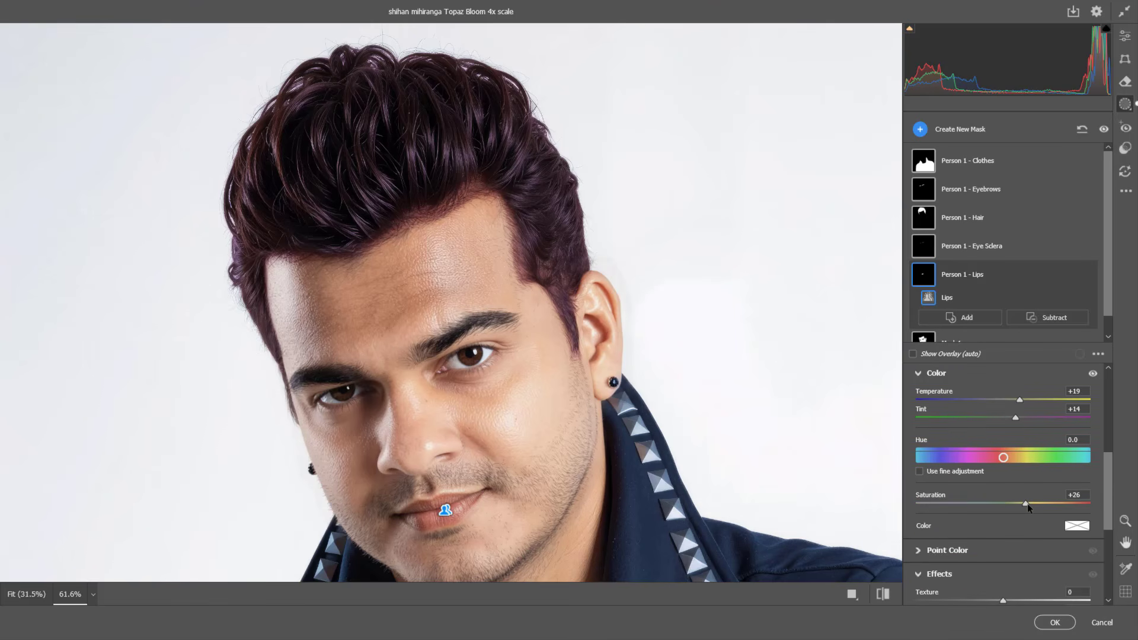
pyautogui.moveTo(1026, 505); pyautogui.dragTo(1040, 507)
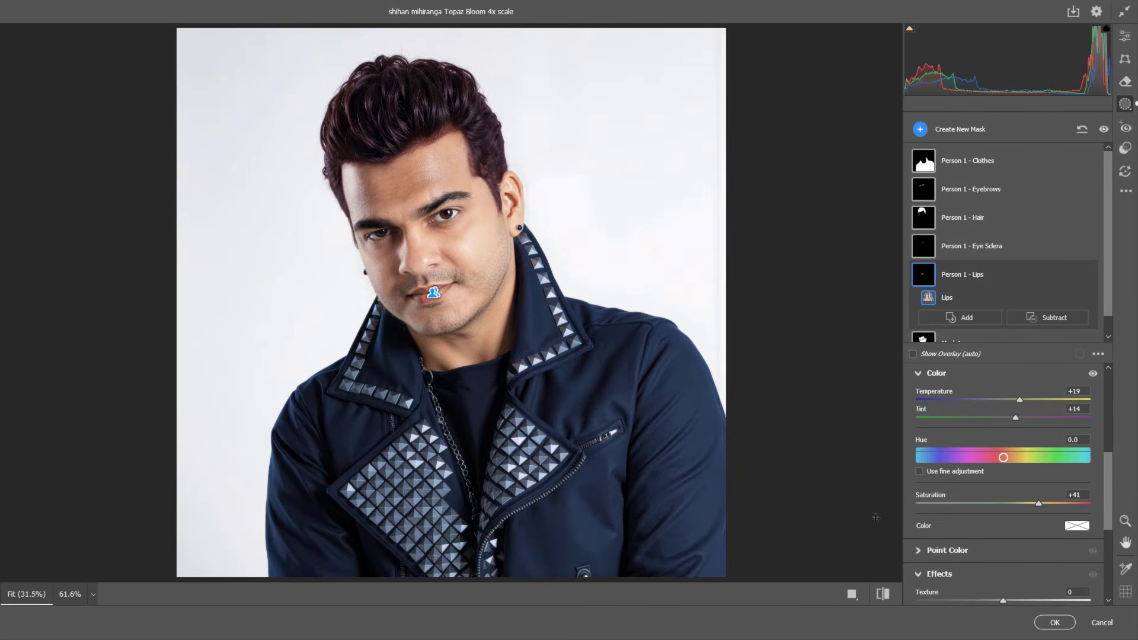
pyautogui.click(883, 594)
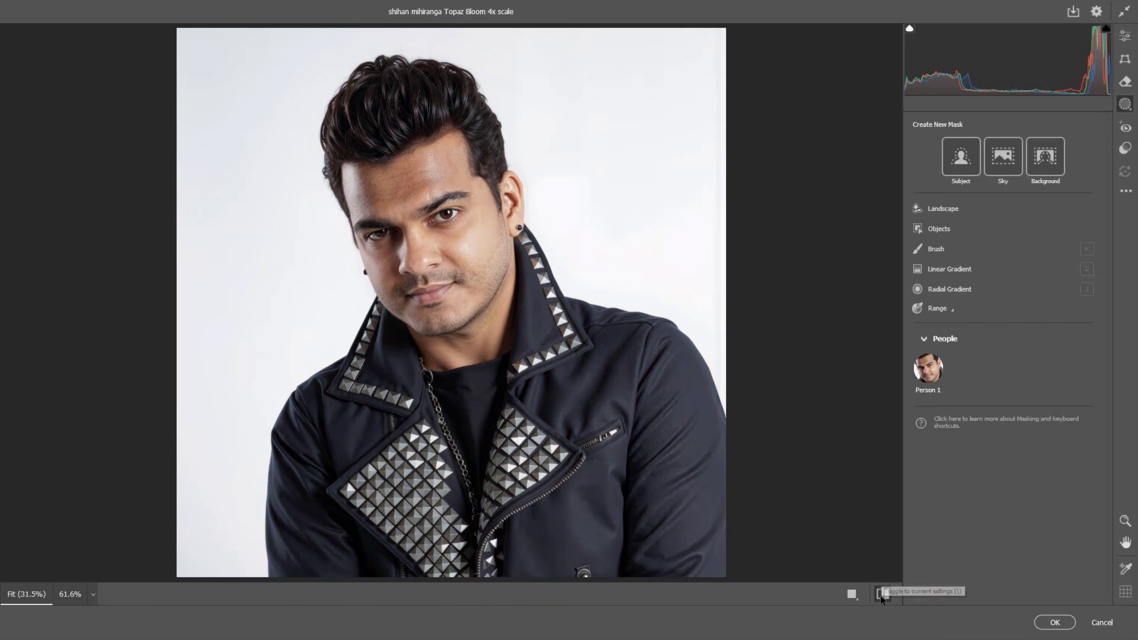
pyautogui.click(883, 594)
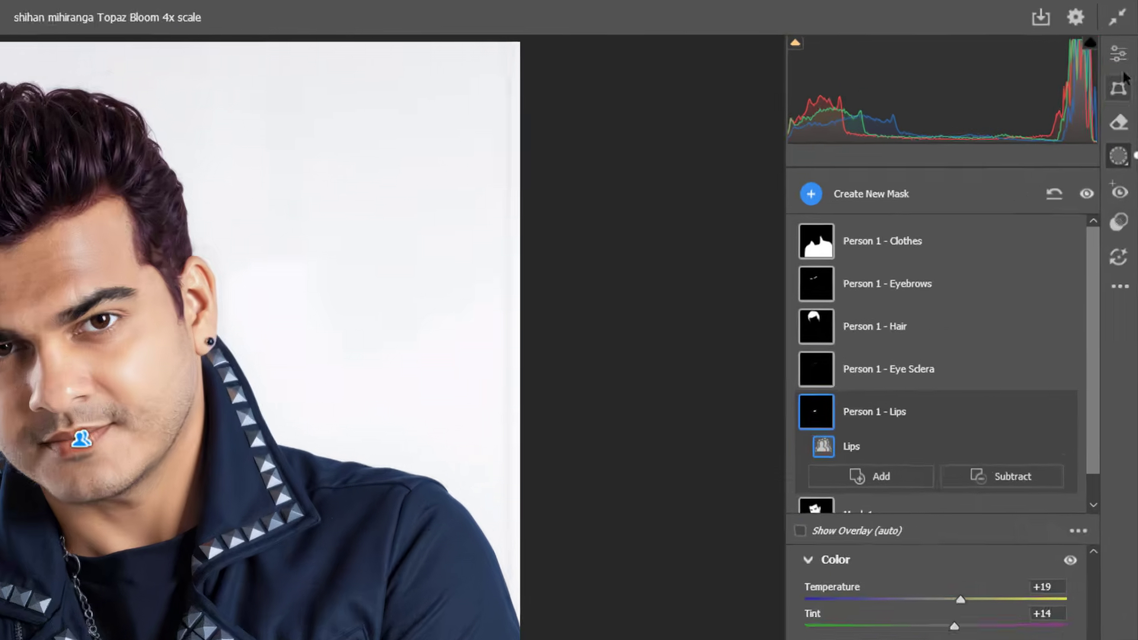
# Step: Set the whole image's exposure to -0.10 and highlights to -24 in the global light adjustments
pyautogui.click(1118, 53)
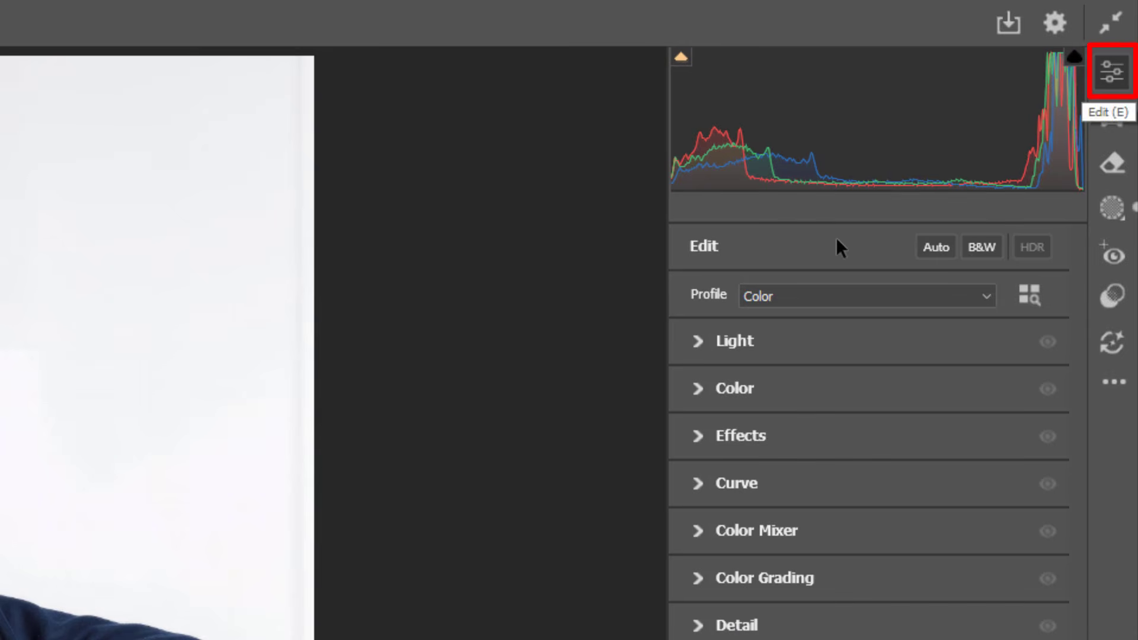
pyautogui.click(699, 340)
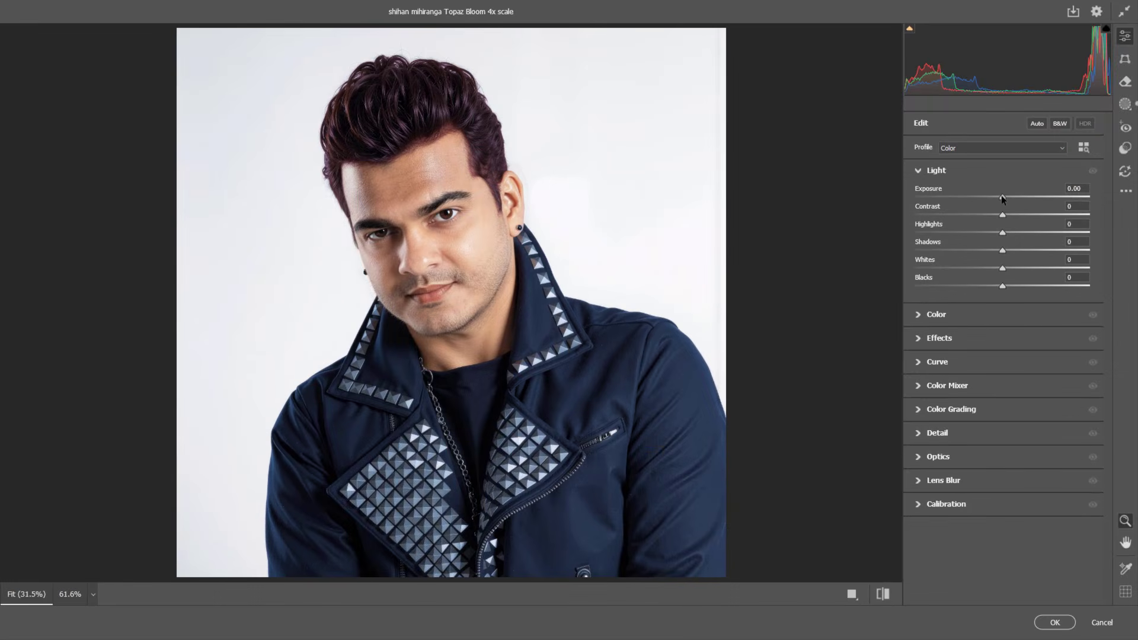
pyautogui.moveTo(1001, 198)
pyautogui.mouseDown()
pyautogui.moveTo(1012, 197)
pyautogui.moveTo(999, 191)
pyautogui.mouseUp()
pyautogui.moveTo(1003, 233); pyautogui.dragTo(980, 232)
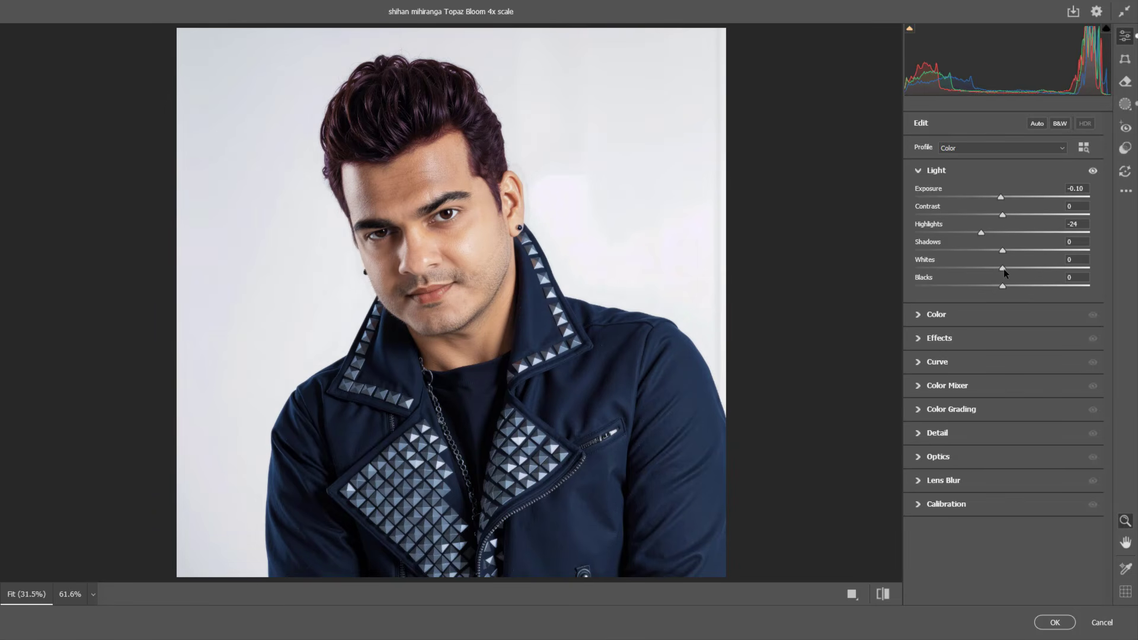
# Step: Set the whole image's whites to +6, and try shadows at +5 before resetting them to 0
pyautogui.moveTo(1003, 272)
pyautogui.mouseDown()
pyautogui.moveTo(1012, 250)
pyautogui.moveTo(984, 249)
pyautogui.moveTo(1007, 250)
pyautogui.mouseUp()
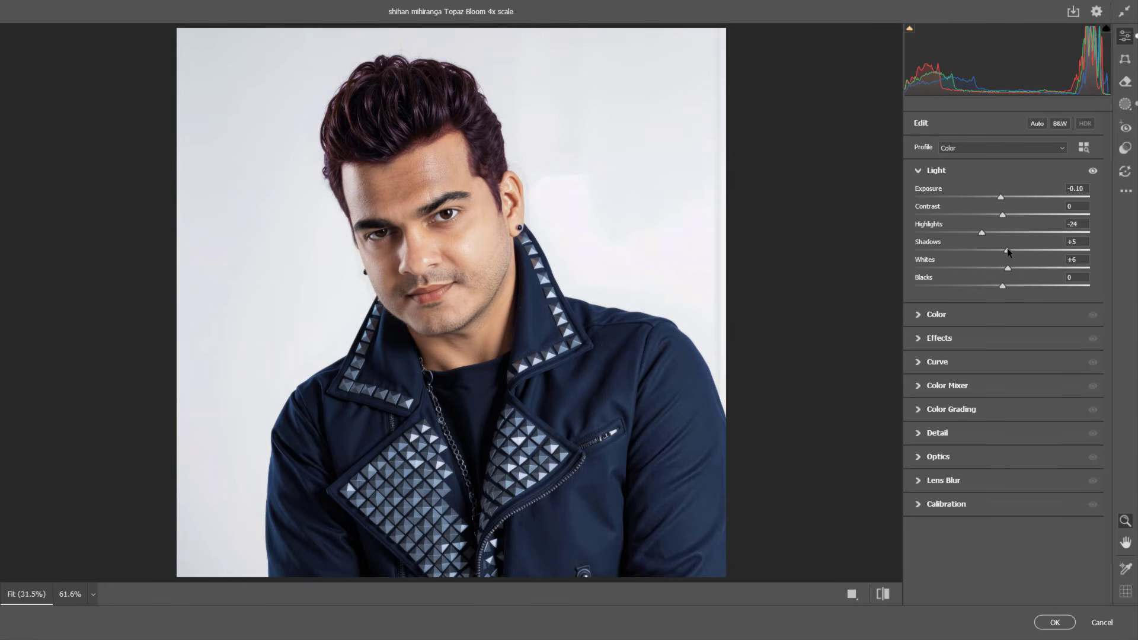
pyautogui.doubleClick(1007, 249)
# Step: Set the whole image's temperature to -3, tint to +5 and vibrance to +17
pyautogui.click(917, 315)
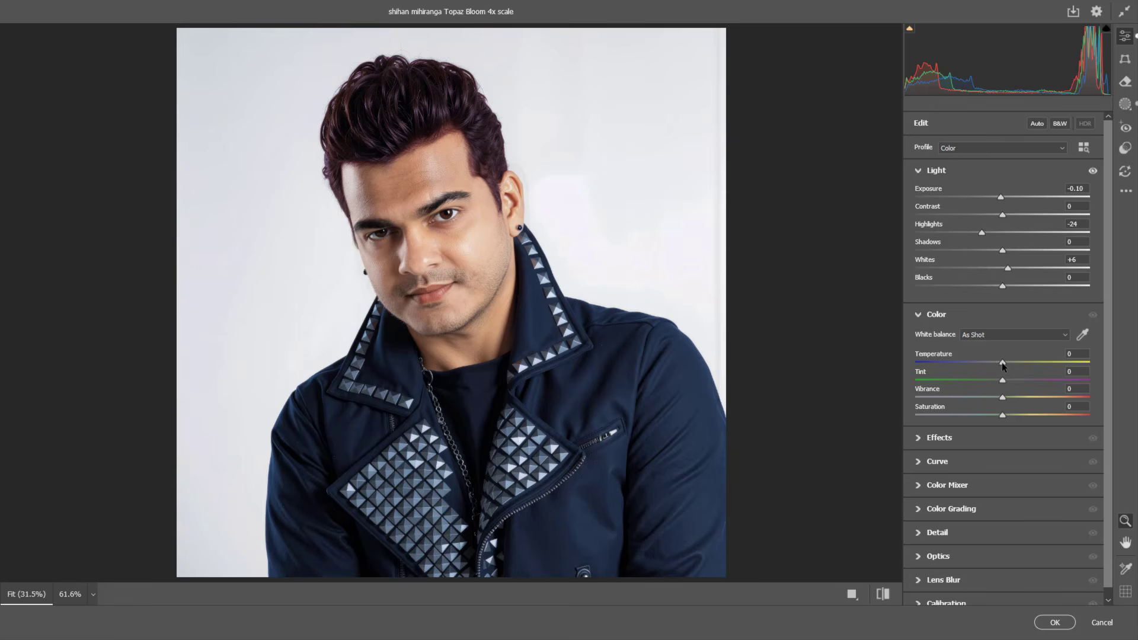
pyautogui.moveTo(1001, 362); pyautogui.dragTo(998, 355)
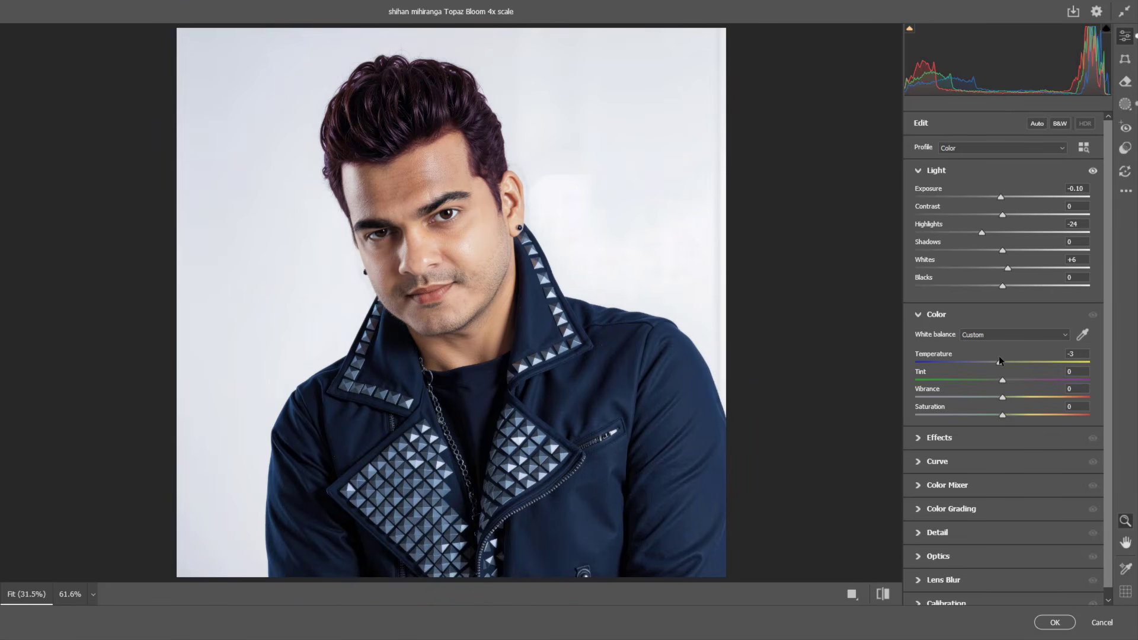
pyautogui.moveTo(1004, 380); pyautogui.dragTo(1009, 381)
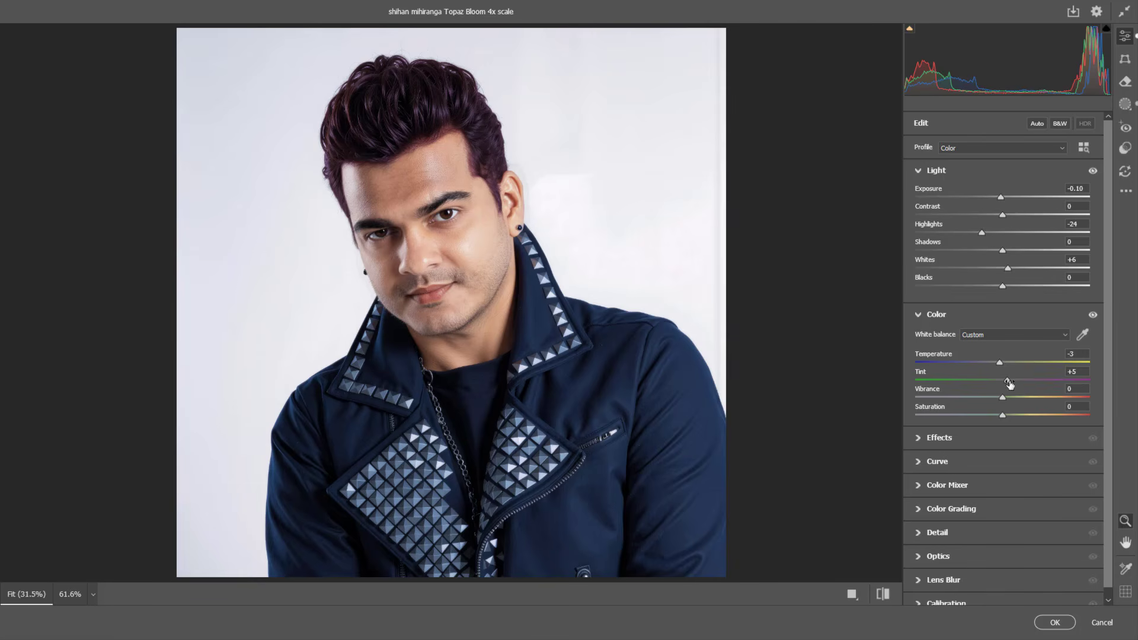
pyautogui.scroll(-1, 1108, 409)
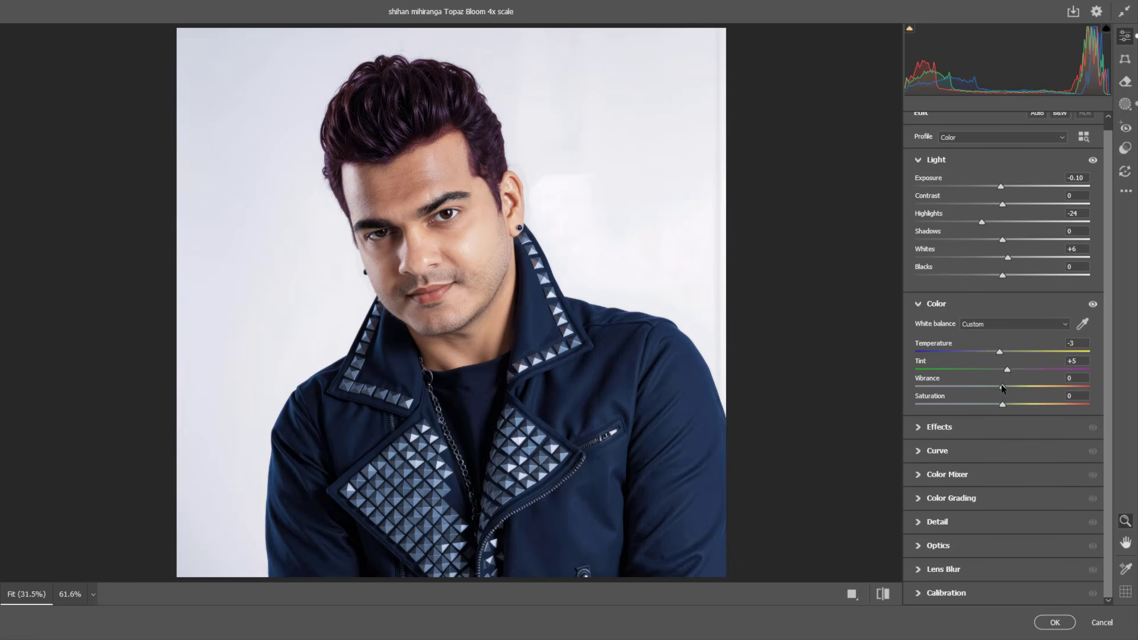
pyautogui.moveTo(1002, 388); pyautogui.dragTo(1018, 388)
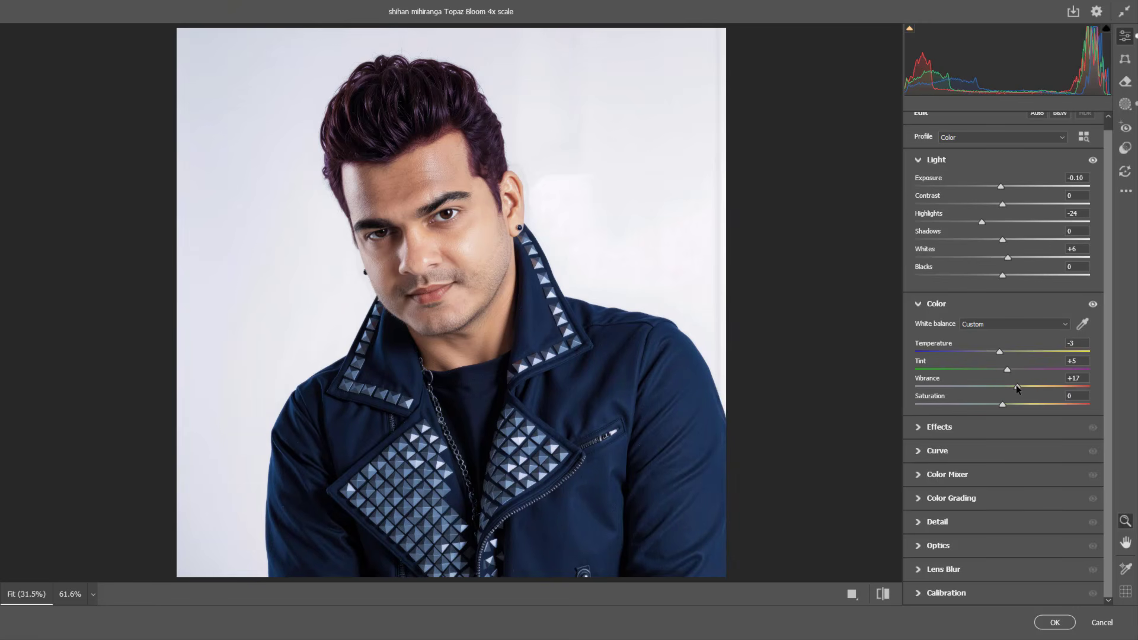
# Step: Set the whole image's dehaze to +5 and clarity to +10 in the effects adjustments
pyautogui.click(917, 427)
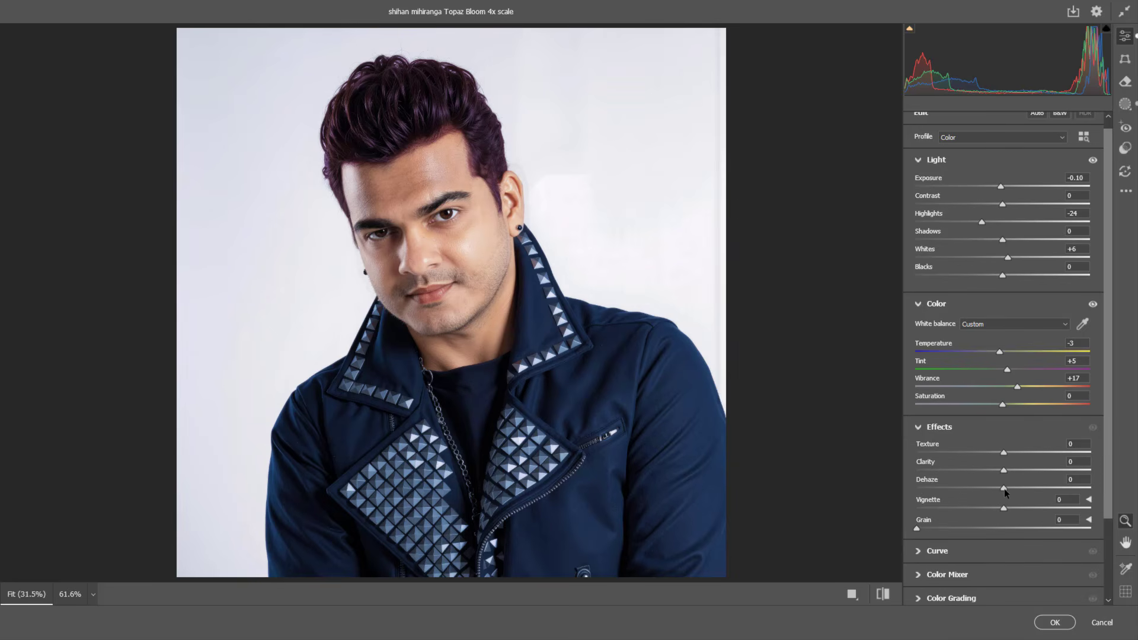
pyautogui.moveTo(1004, 490)
pyautogui.mouseDown()
pyautogui.moveTo(992, 487)
pyautogui.moveTo(1008, 487)
pyautogui.mouseUp()
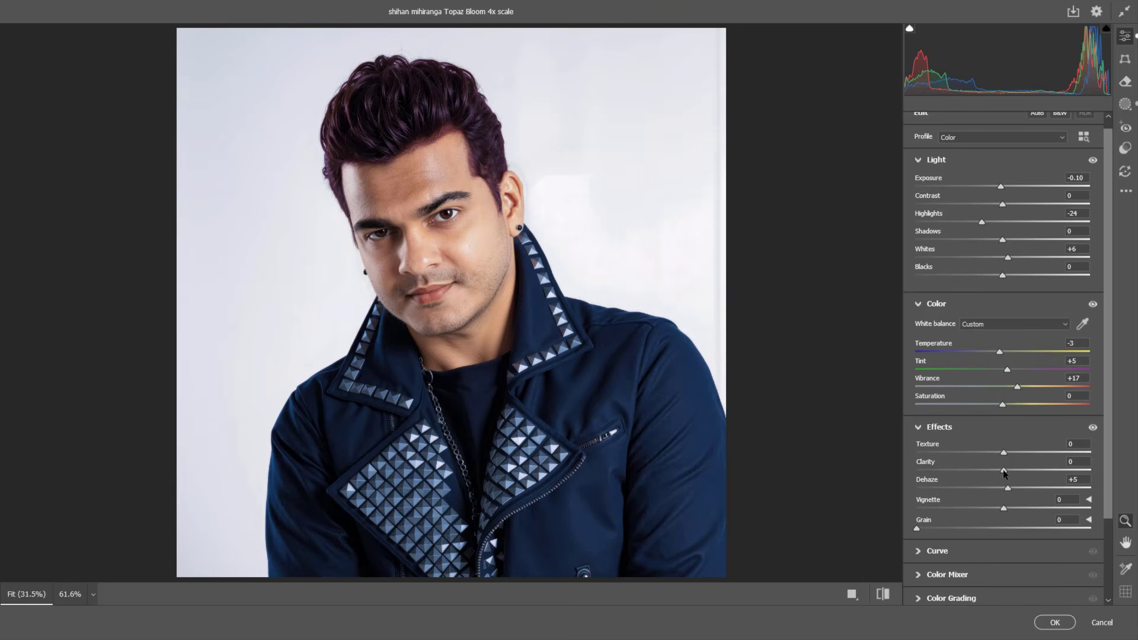
pyautogui.moveTo(1003, 470)
pyautogui.mouseDown()
pyautogui.moveTo(1025, 470)
pyautogui.moveTo(1013, 471)
pyautogui.mouseUp()
pyautogui.moveTo(1108, 501); pyautogui.dragTo(1109, 536)
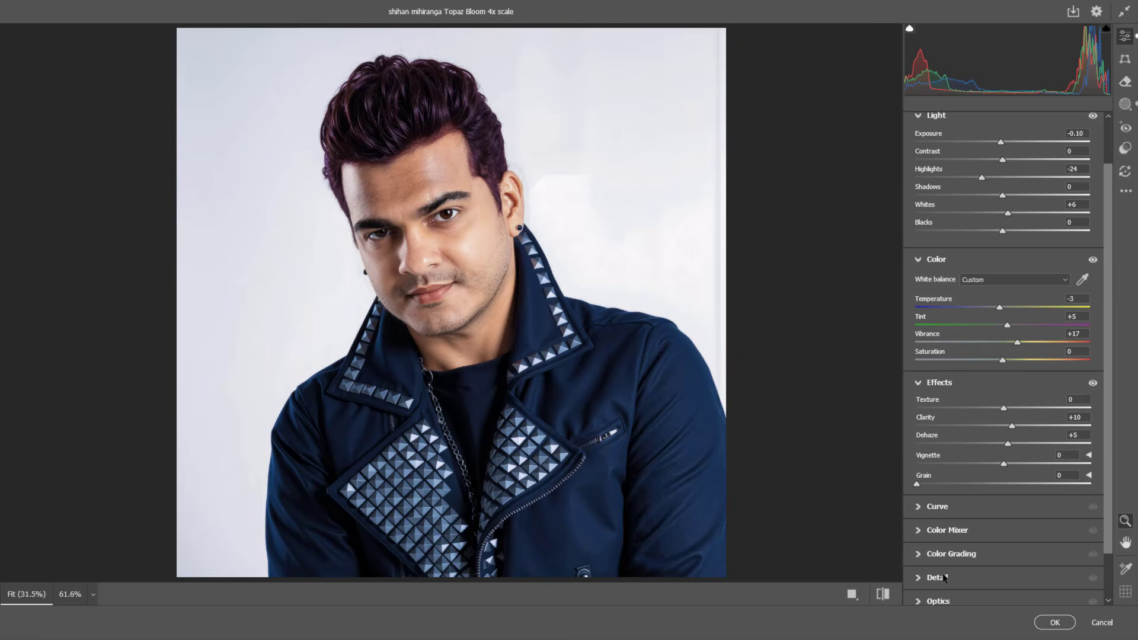
# Step: Slightly raise the saturation of the oranges and the blues in the Color Mixer, adjusting by Color
pyautogui.click(918, 530)
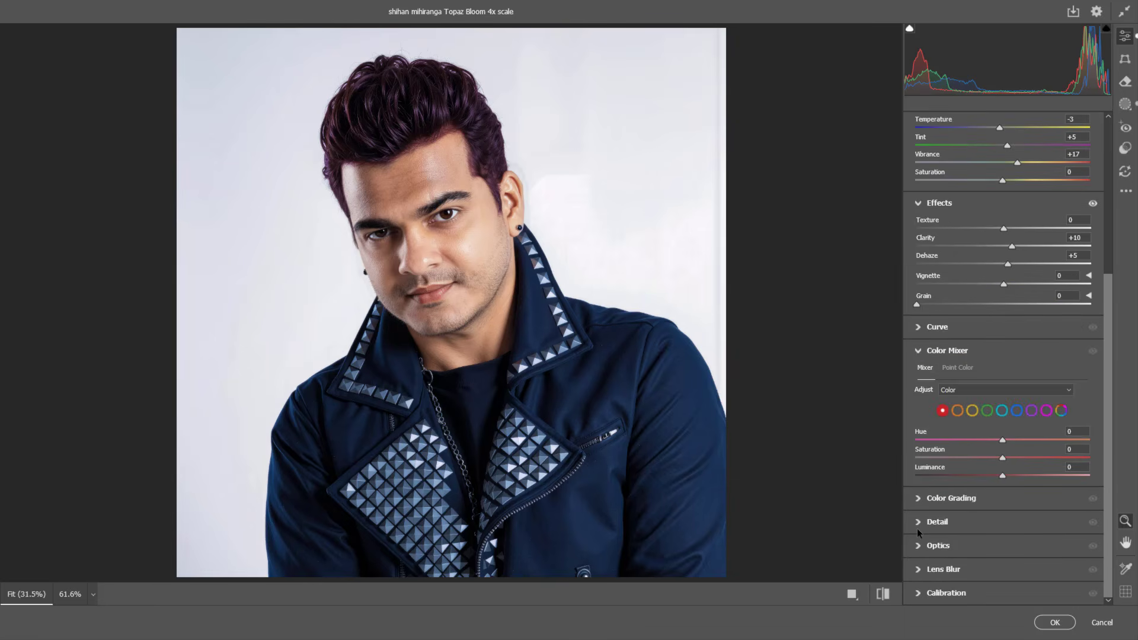
pyautogui.click(978, 391)
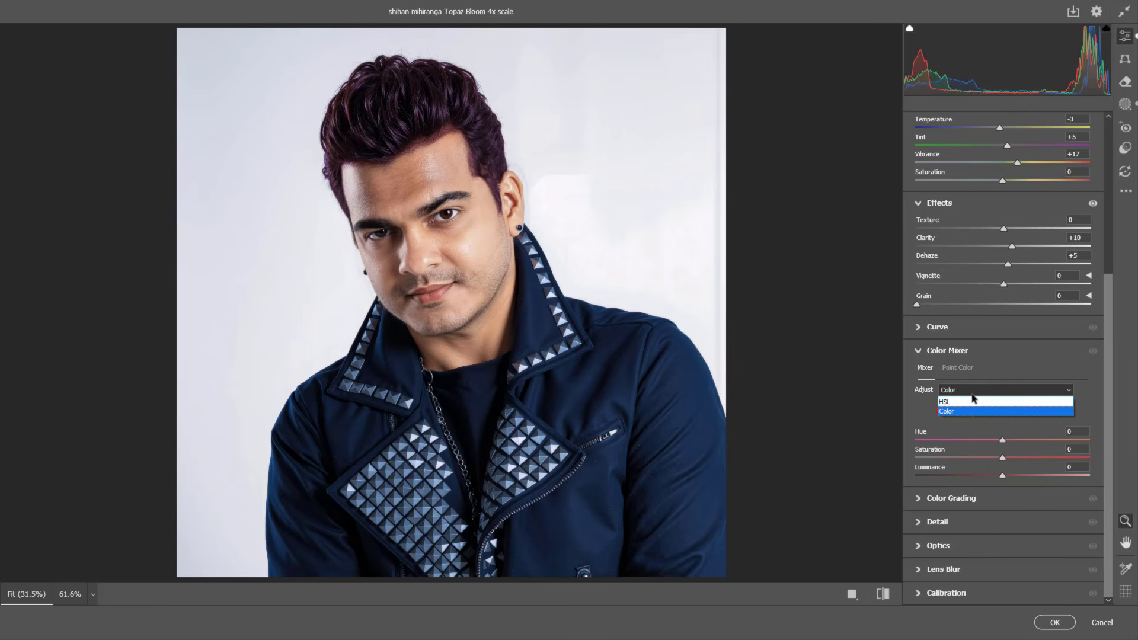
pyautogui.click(945, 411)
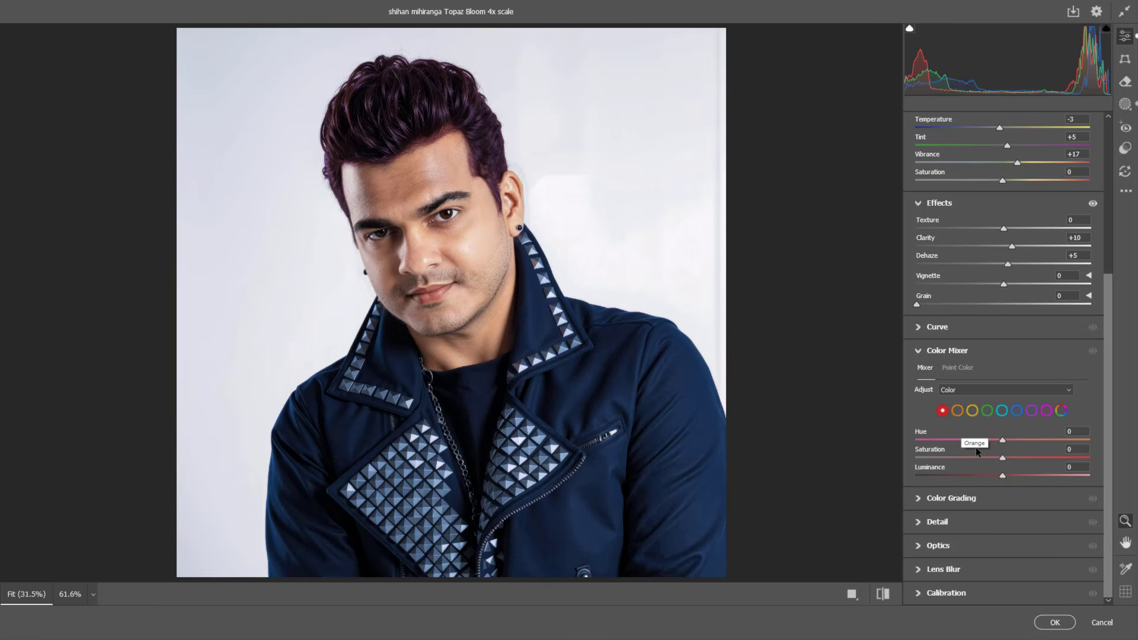
pyautogui.click(957, 410)
pyautogui.scroll(1, 958, 410)
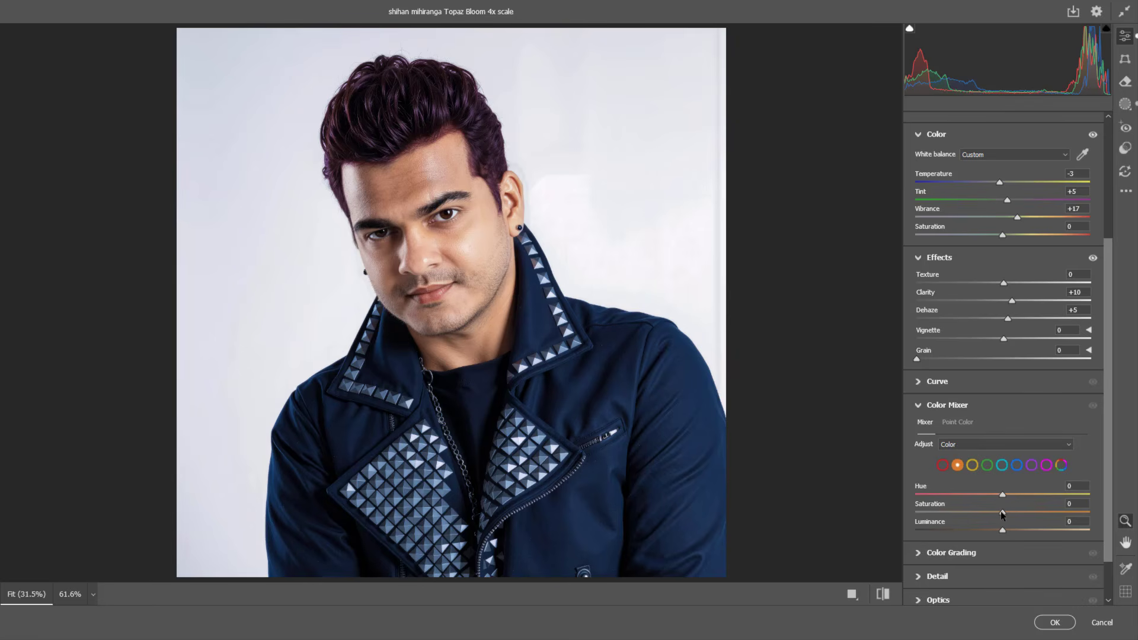
pyautogui.moveTo(1002, 513); pyautogui.dragTo(1016, 510)
pyautogui.click(1015, 466)
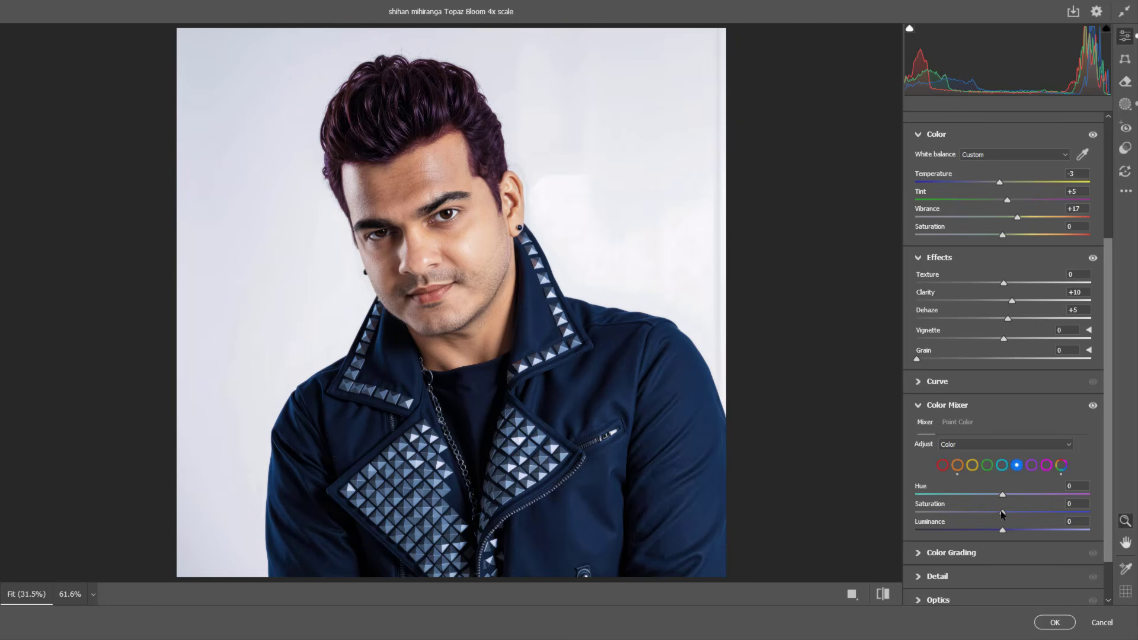
pyautogui.moveTo(1001, 514); pyautogui.dragTo(1005, 515)
# Step: Slightly raise the saturation of the reds and the purples in the Color Mixer
pyautogui.click(942, 465)
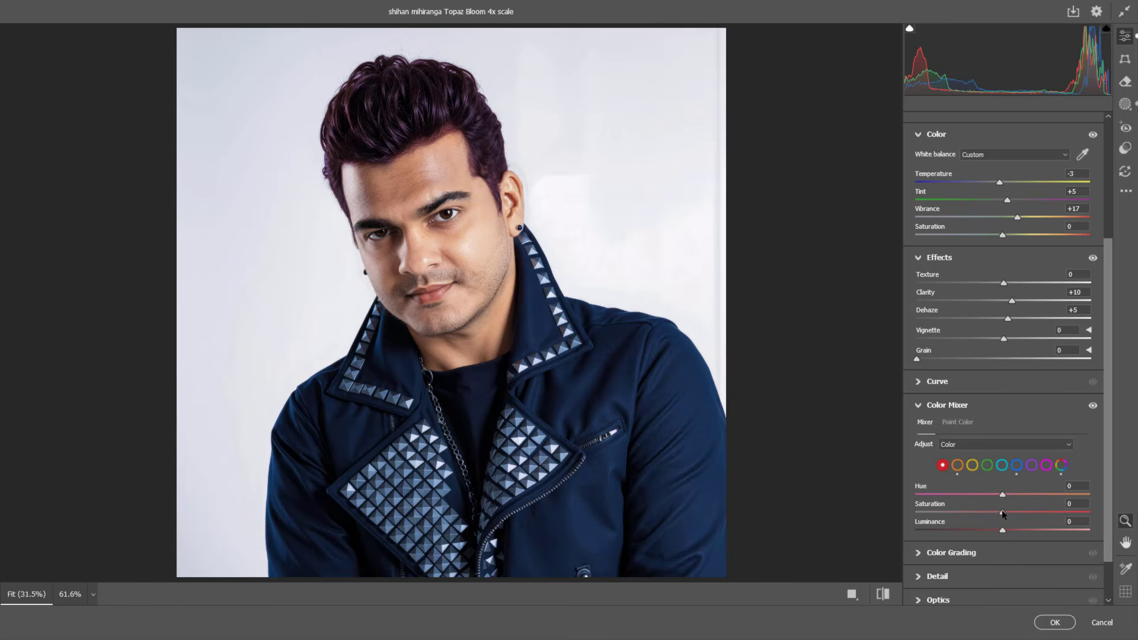
pyautogui.moveTo(1001, 513); pyautogui.dragTo(1008, 504)
pyautogui.click(1032, 464)
pyautogui.moveTo(1003, 513); pyautogui.dragTo(1005, 511)
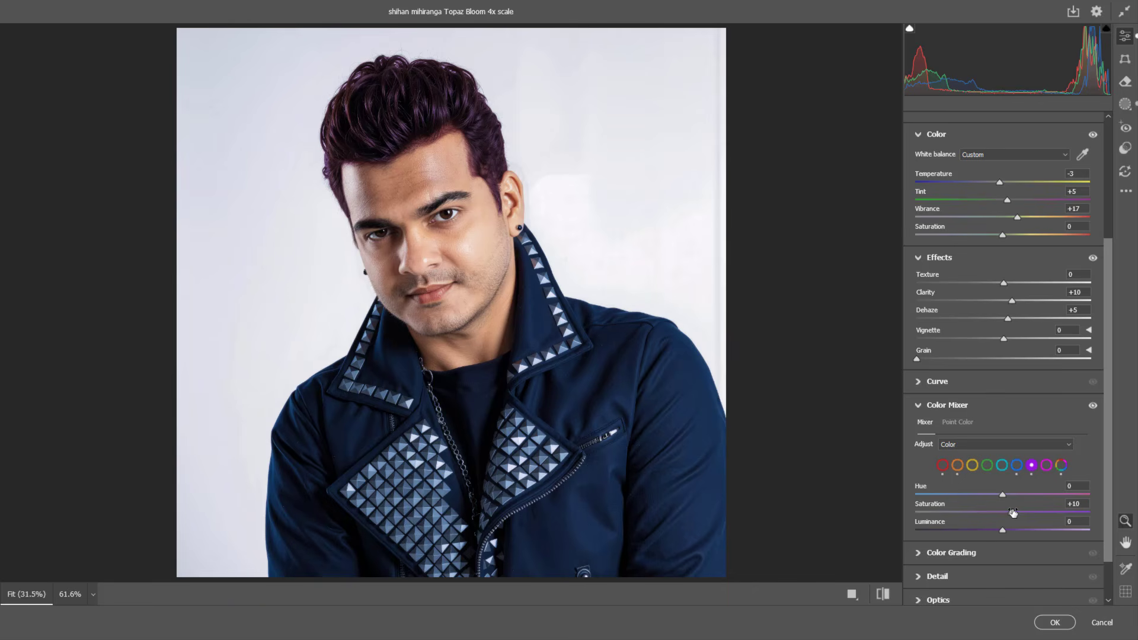
pyautogui.click(917, 405)
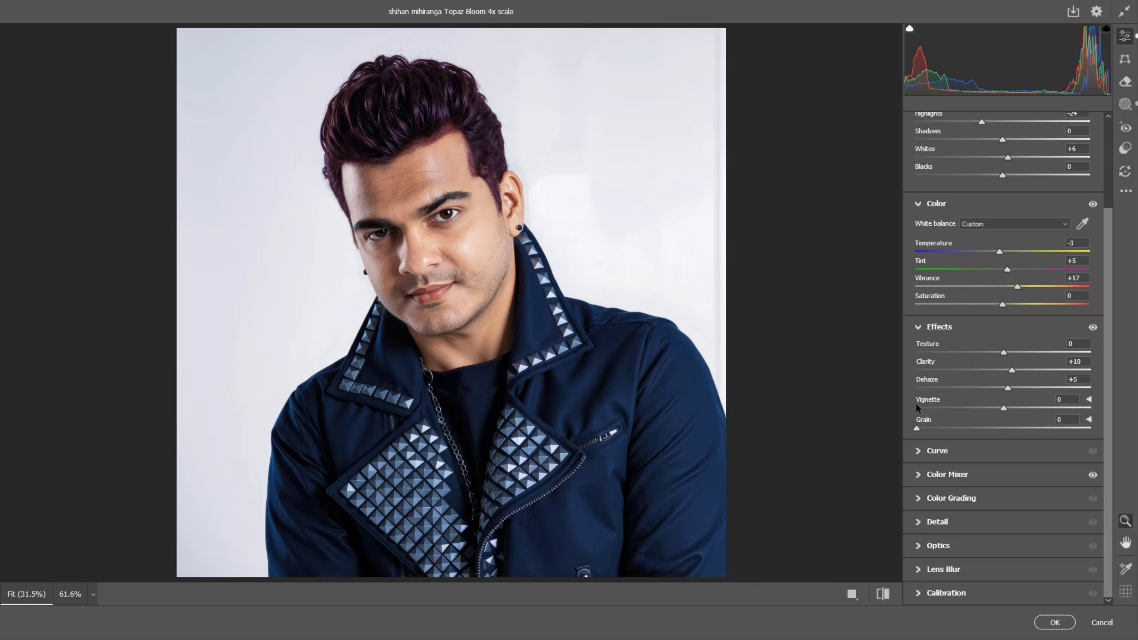
# Step: Set the whole image's sharpening to 20 and apply the Camera Raw adjustments to the layer
pyautogui.click(918, 522)
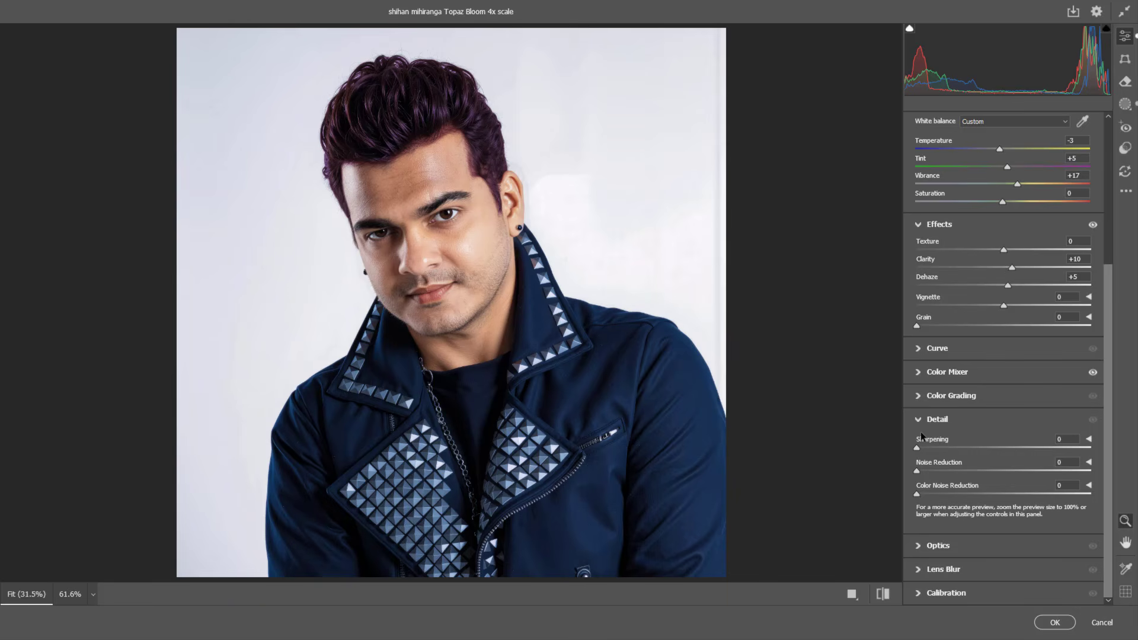
pyautogui.moveTo(919, 445); pyautogui.dragTo(930, 447)
pyautogui.click(1062, 439)
pyautogui.write('20')
pyautogui.click(1053, 622)
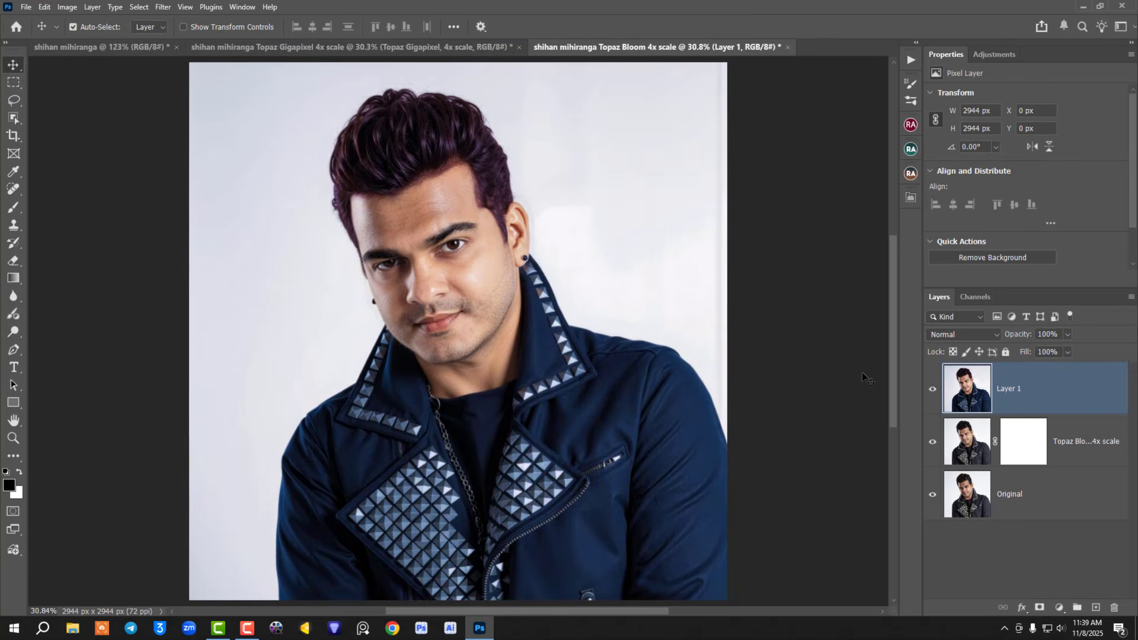
# Step: Show the portrait full screen on black, fitted to the screen, with only the layers list displayed
pyautogui.press('f')
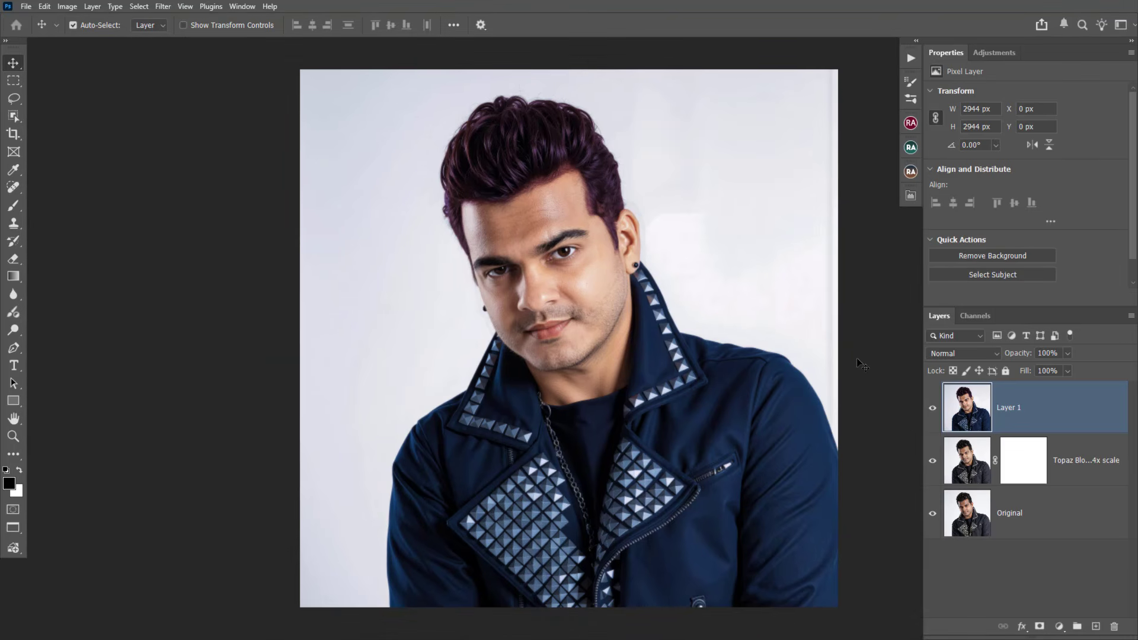
pyautogui.press('f')
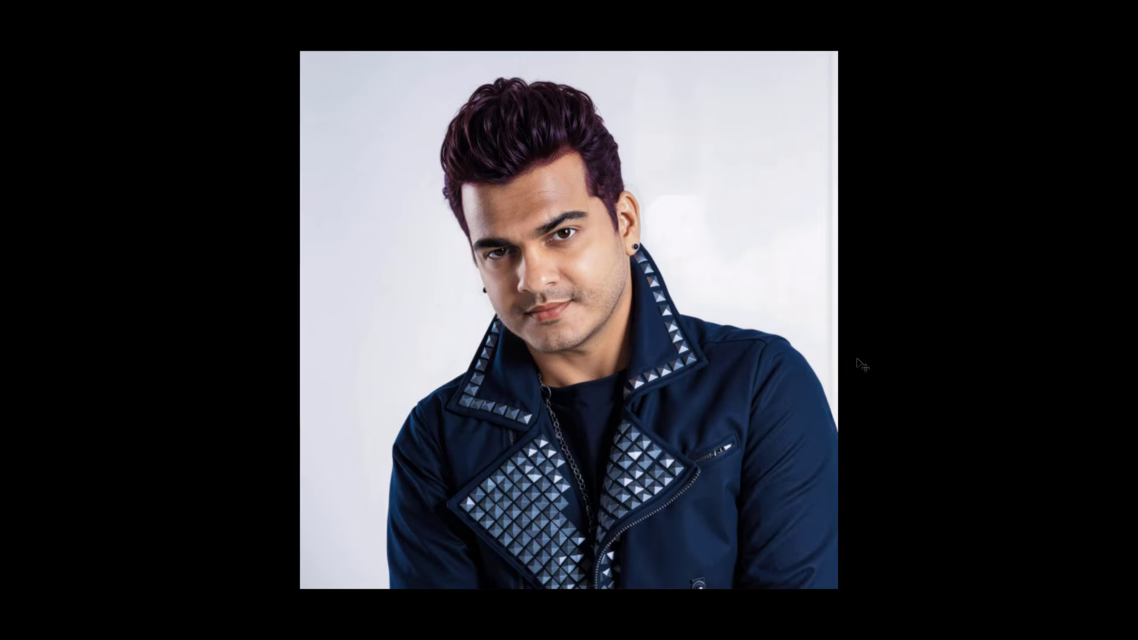
pyautogui.hotkey('ctrl', '0')
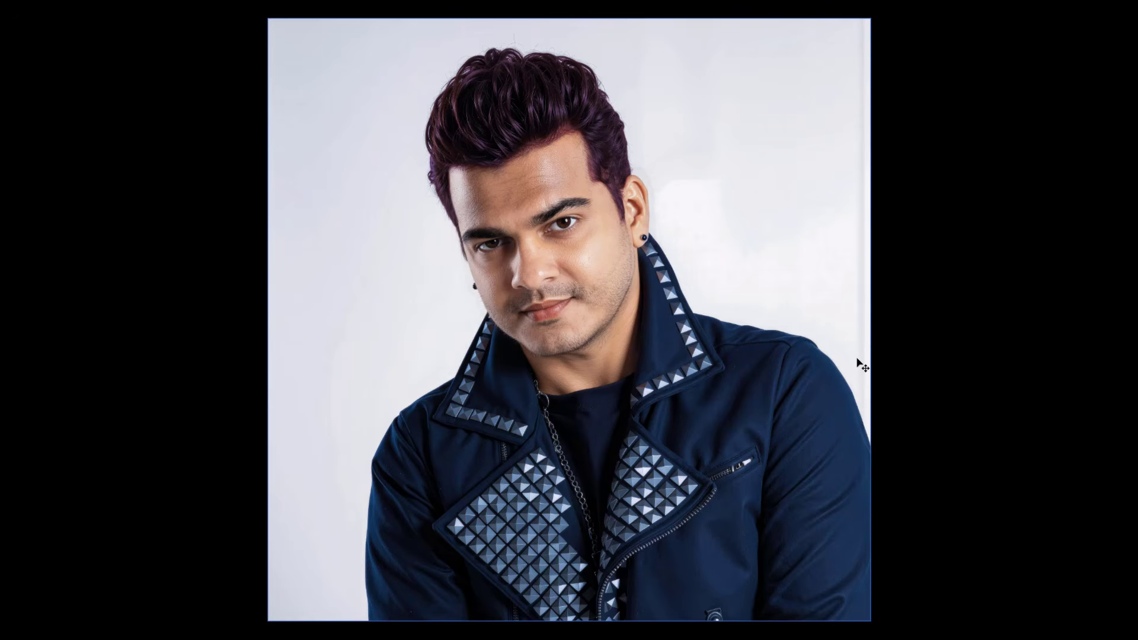
pyautogui.hotkey('shift', 'Tab')
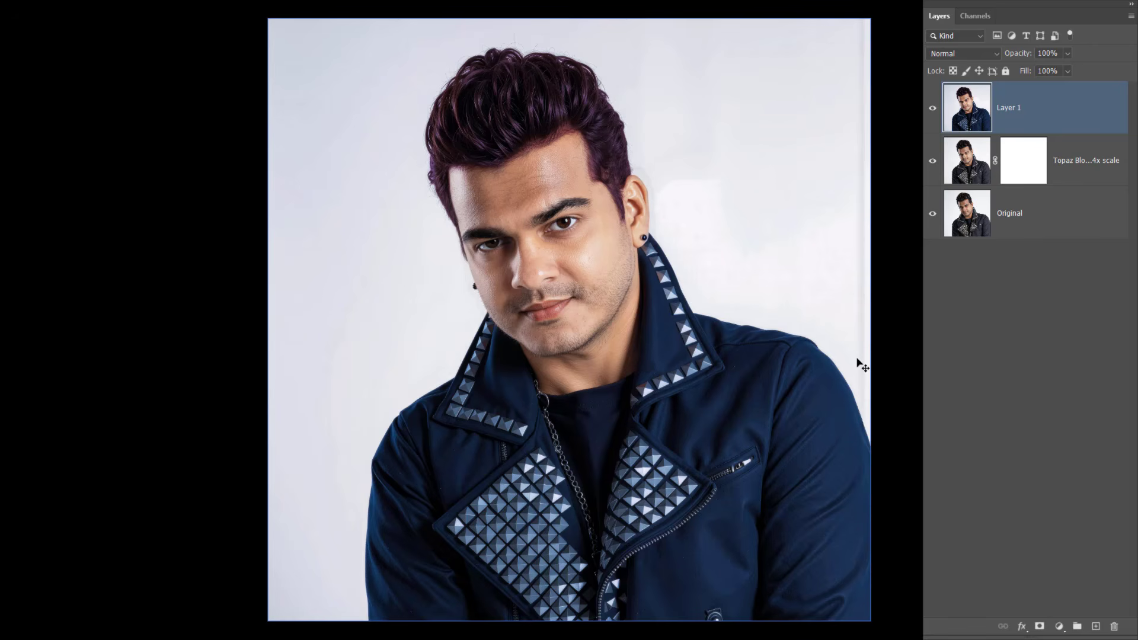
# Step: Compare the retouched portrait with the Original layer shown on its own, switching between them twice
pyautogui.keyDown('alt'); pyautogui.click(932, 214); pyautogui.keyUp('alt')
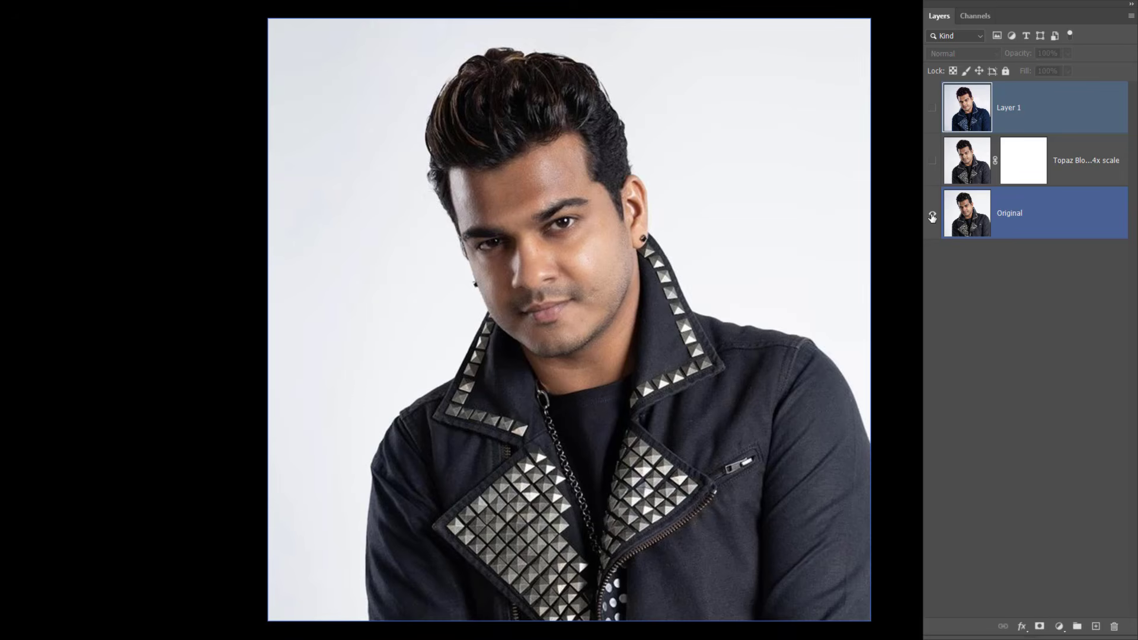
pyautogui.keyDown('alt'); pyautogui.click(932, 217); pyautogui.keyUp('alt')
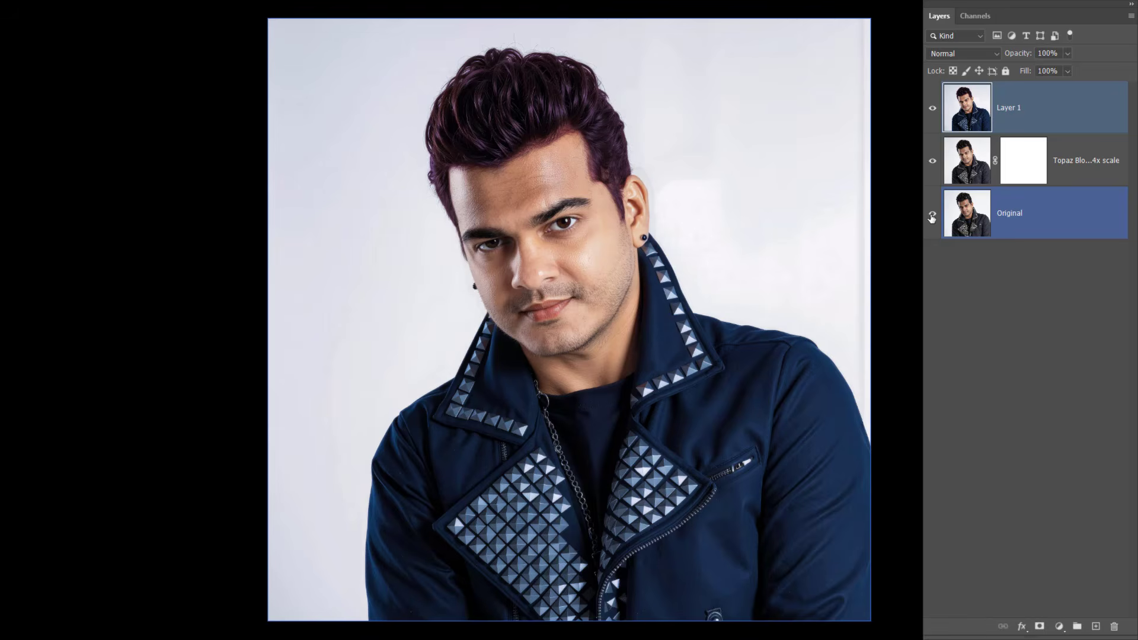
pyautogui.keyDown('alt'); pyautogui.click(932, 216); pyautogui.keyUp('alt')
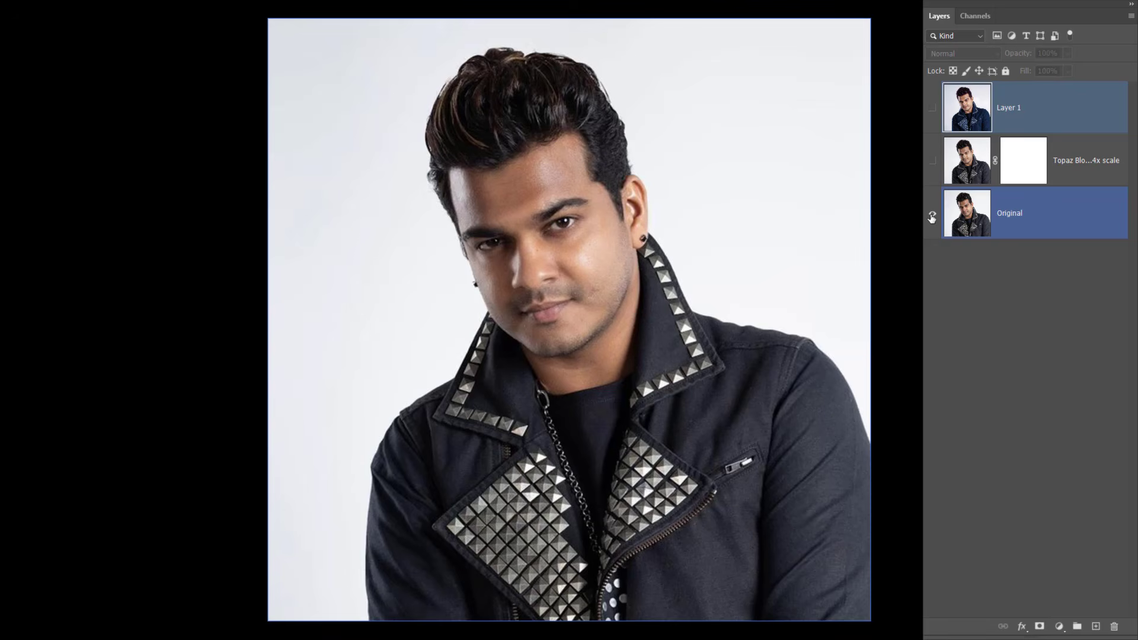
pyautogui.keyDown('alt'); pyautogui.click(932, 217); pyautogui.keyUp('alt')
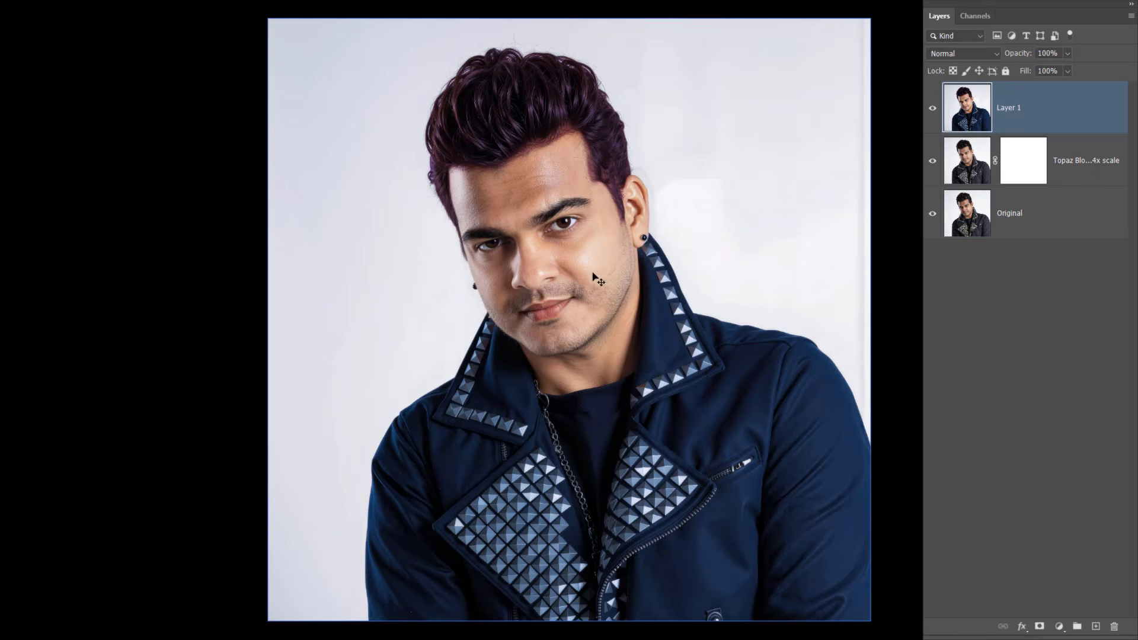
# Step: Examine the face and hair in close-up, comparing the retouched result with the Original layer alone
pyautogui.moveTo(595, 274); pyautogui.dragTo(680, 311)
pyautogui.hotkey('ctrl', 'z')
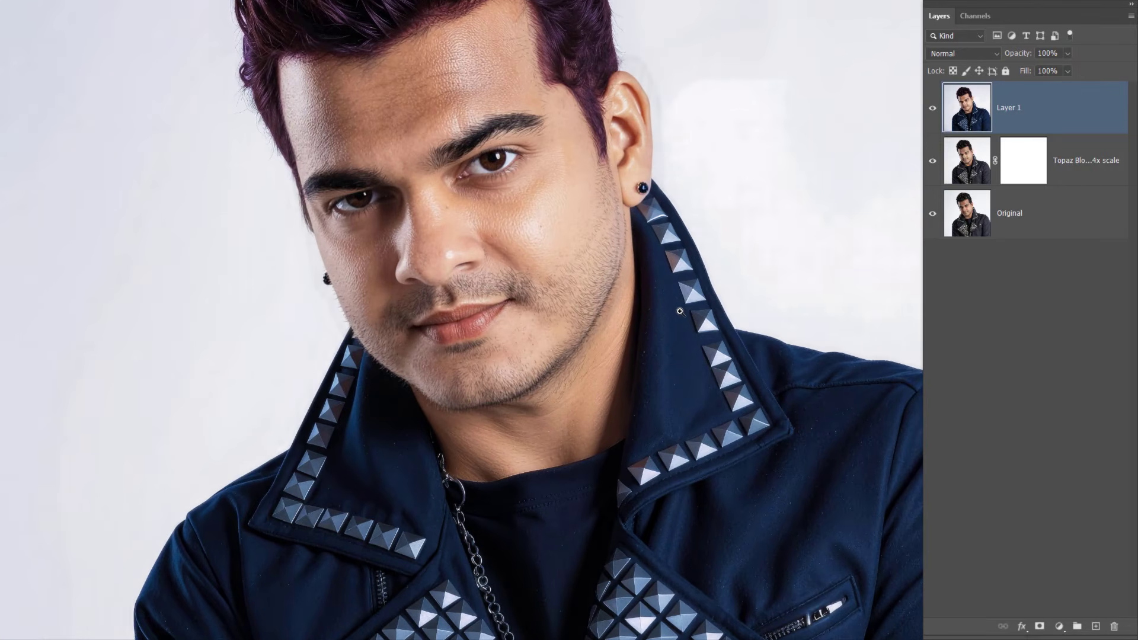
pyautogui.moveTo(642, 272); pyautogui.dragTo(694, 392)
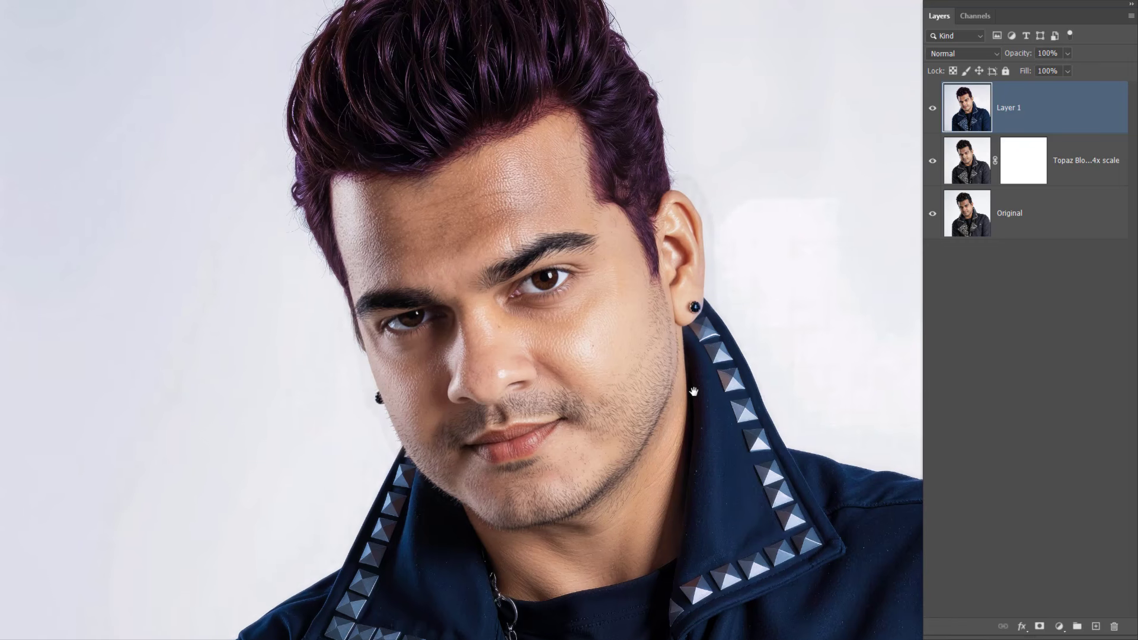
pyautogui.keyDown('alt'); pyautogui.click(932, 216); pyautogui.keyUp('alt')
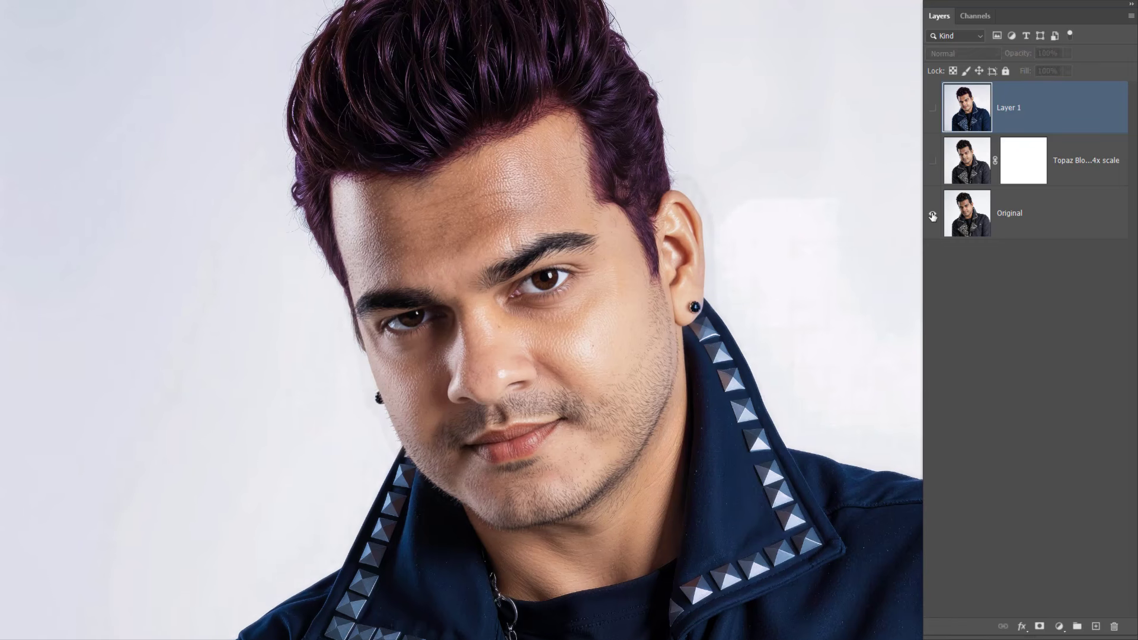
pyautogui.keyDown('alt'); pyautogui.click(932, 215); pyautogui.keyUp('alt')
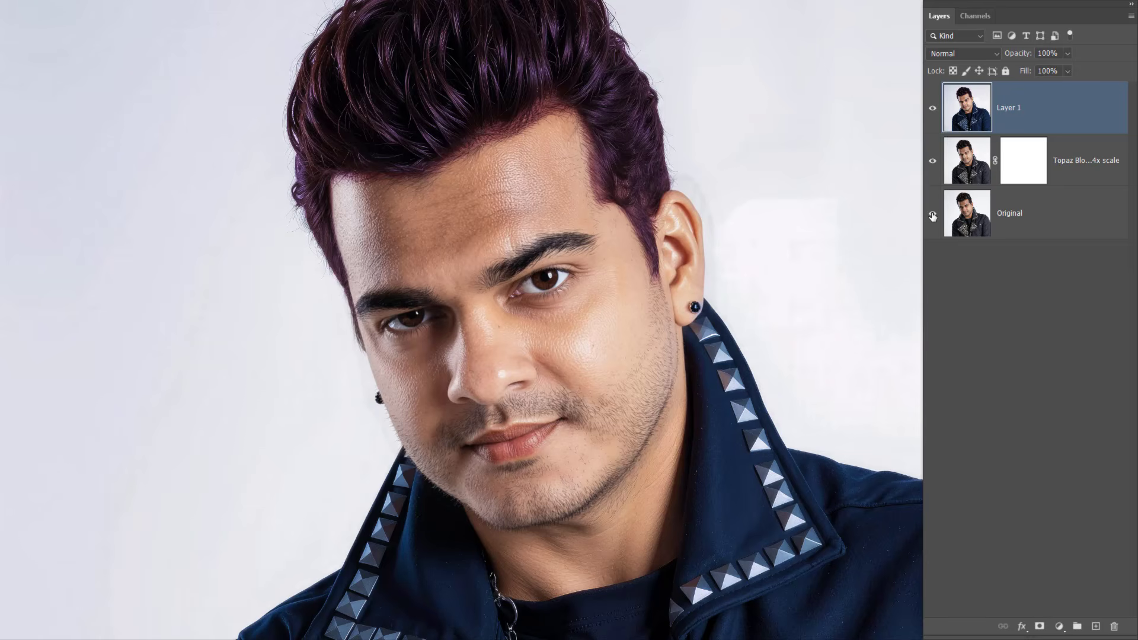
pyautogui.keyDown('alt'); pyautogui.click(932, 215); pyautogui.keyUp('alt')
pyautogui.keyDown('alt'); pyautogui.click(932, 216); pyautogui.keyUp('alt')
# Step: Examine the studded jacket up close, and compare the whole portrait with the Original layer once more
pyautogui.moveTo(760, 458); pyautogui.dragTo(570, 48)
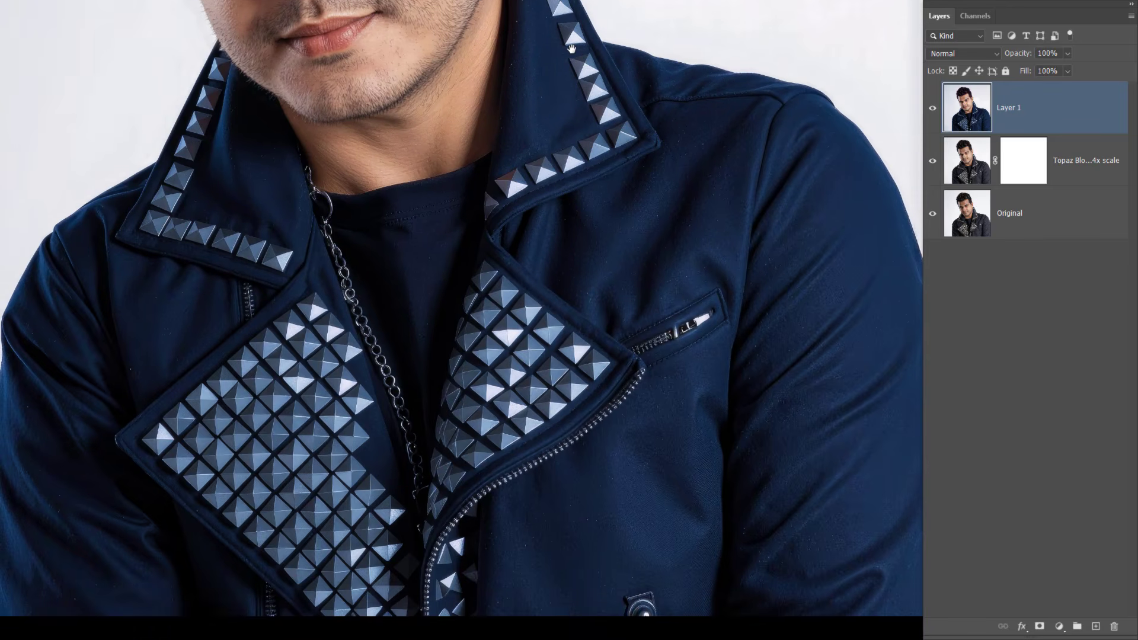
pyautogui.hotkey('ctrl', '0')
pyautogui.keyDown('alt'); pyautogui.click(932, 216); pyautogui.keyUp('alt')
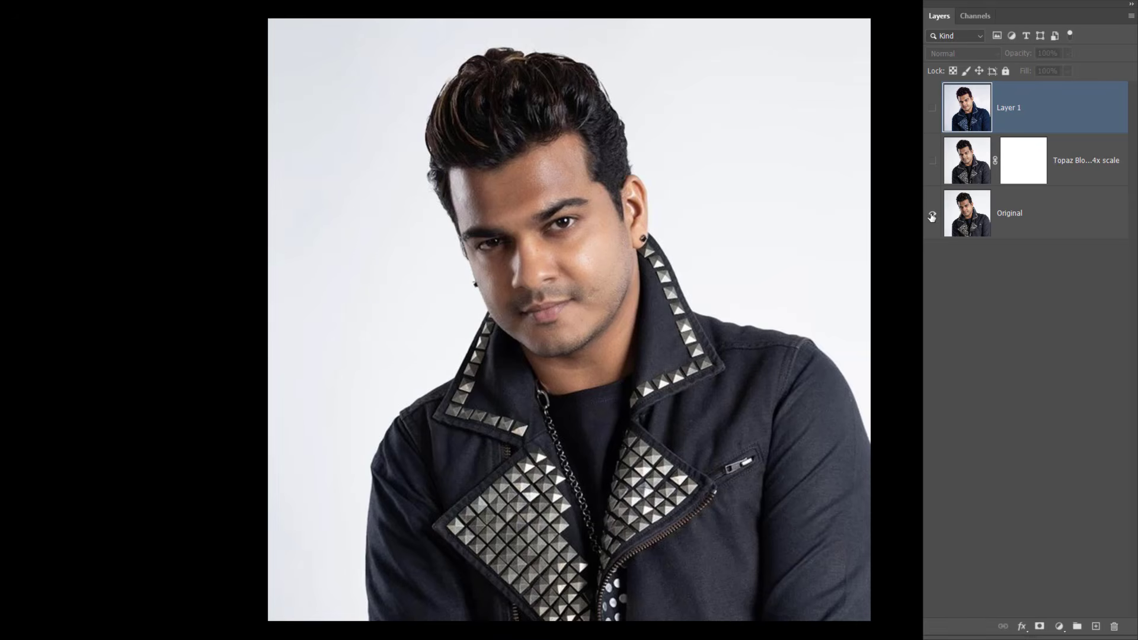
pyautogui.keyDown('alt'); pyautogui.click(932, 216); pyautogui.keyUp('alt')
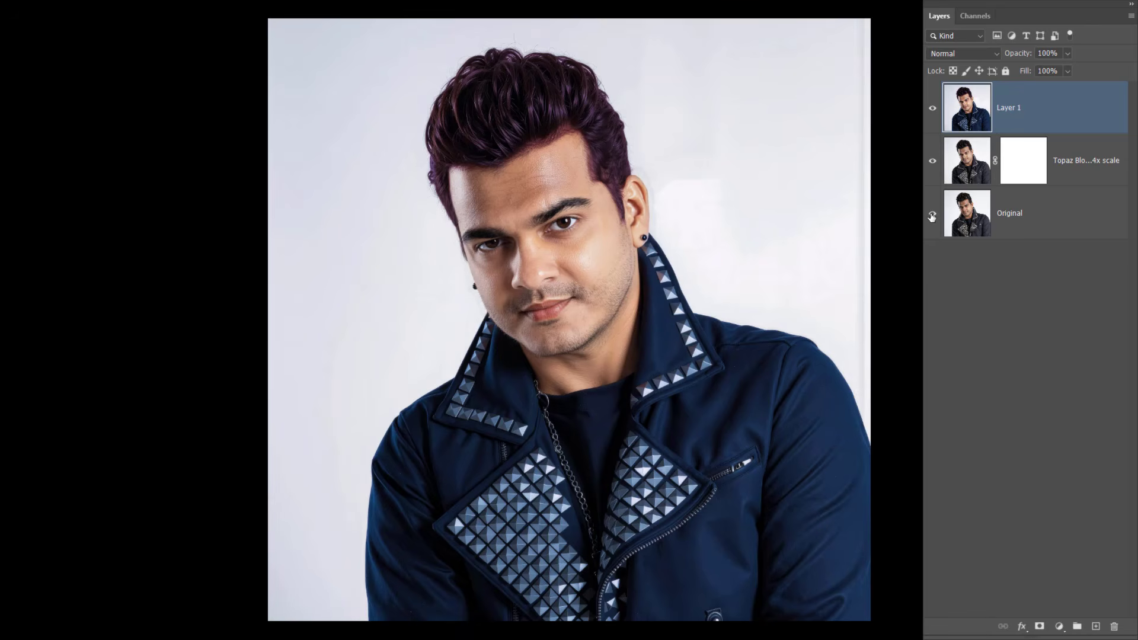